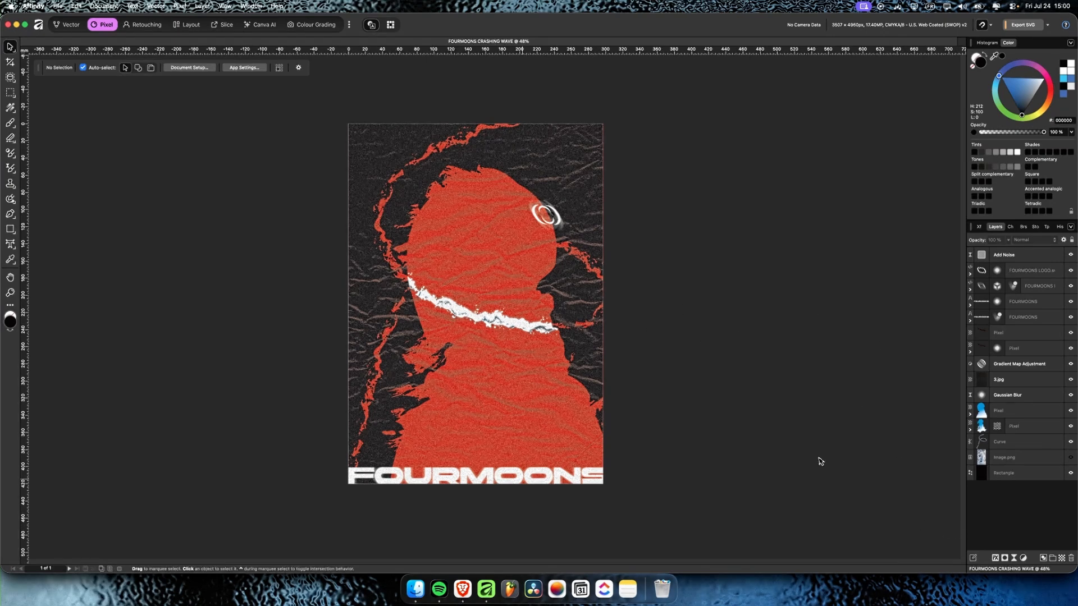
Create a new blank A3 document (297 × 420 mm) from the saved presets
scroll(741, 399, right, 5)
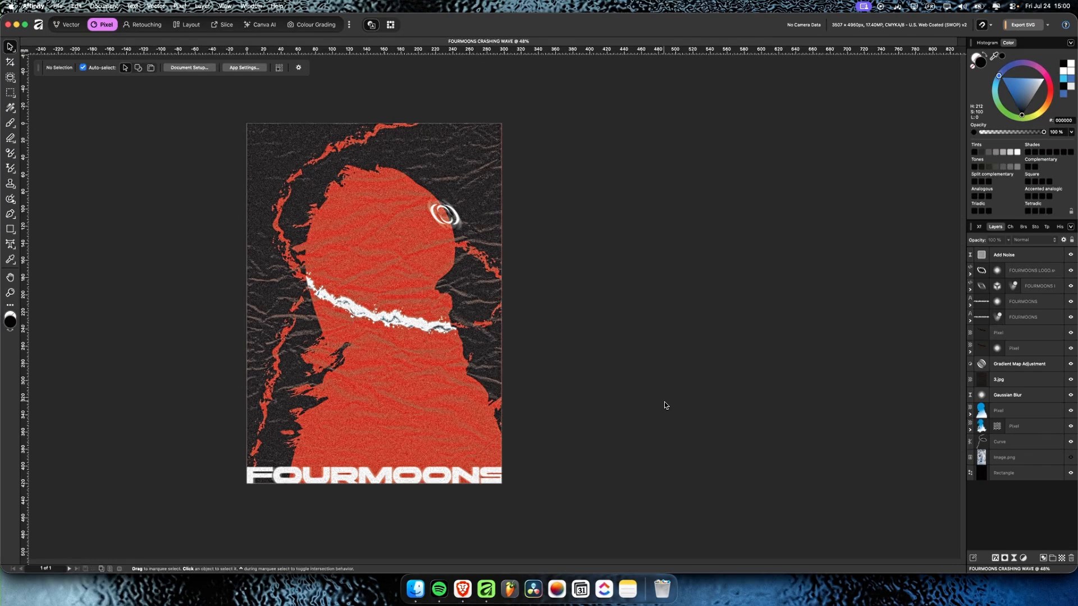
click(38, 24)
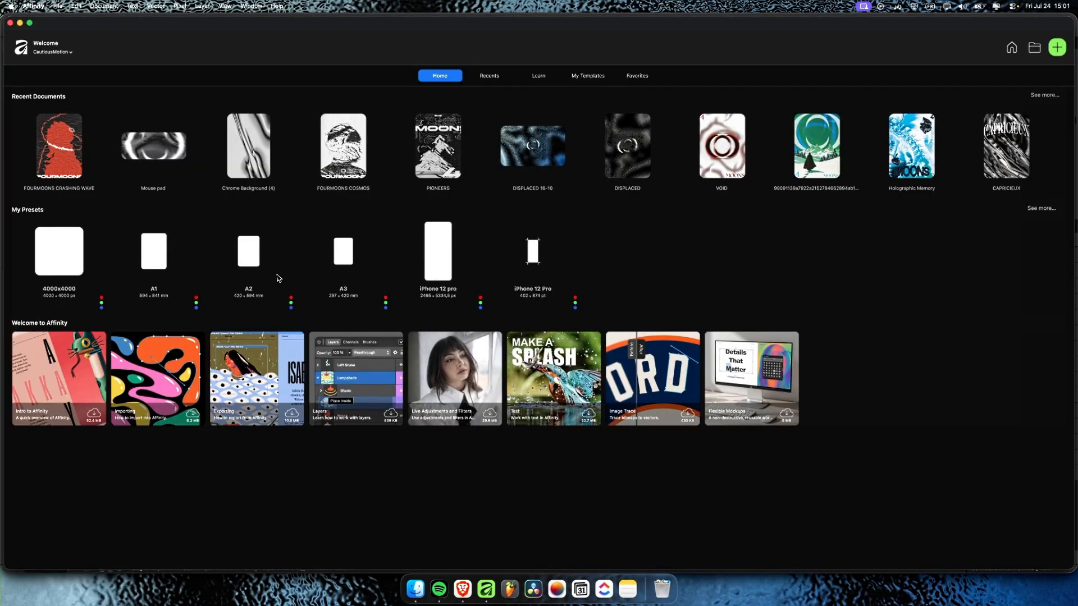
click(342, 254)
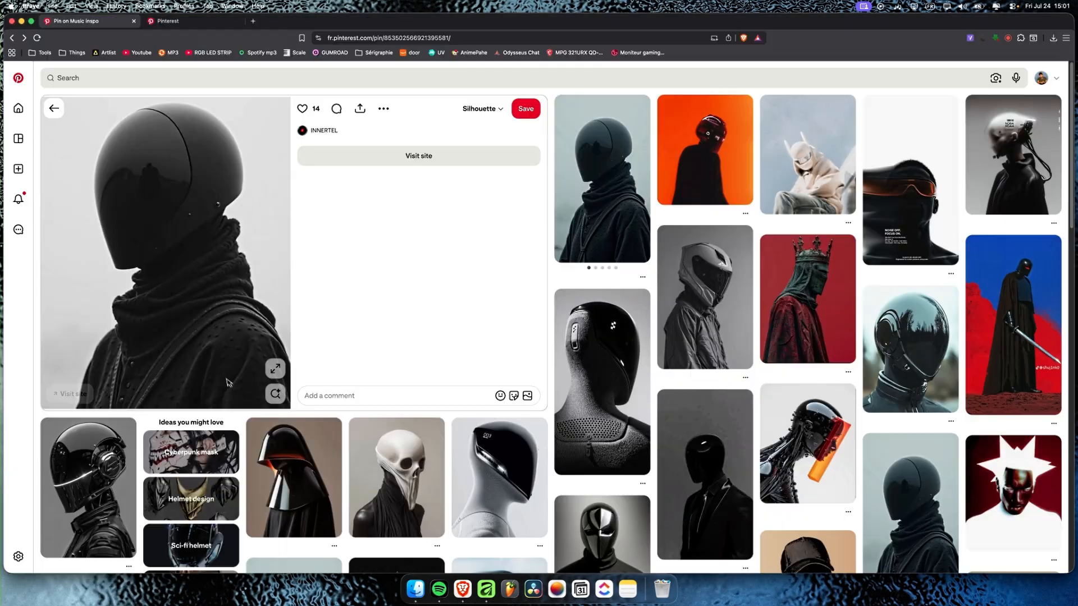
Look over the black helmet portrait pin and the swirling blue brushstroke pin on Pinterest
scroll(705, 437, down, 5)
scroll(705, 438, up, 5)
click(185, 22)
click(101, 21)
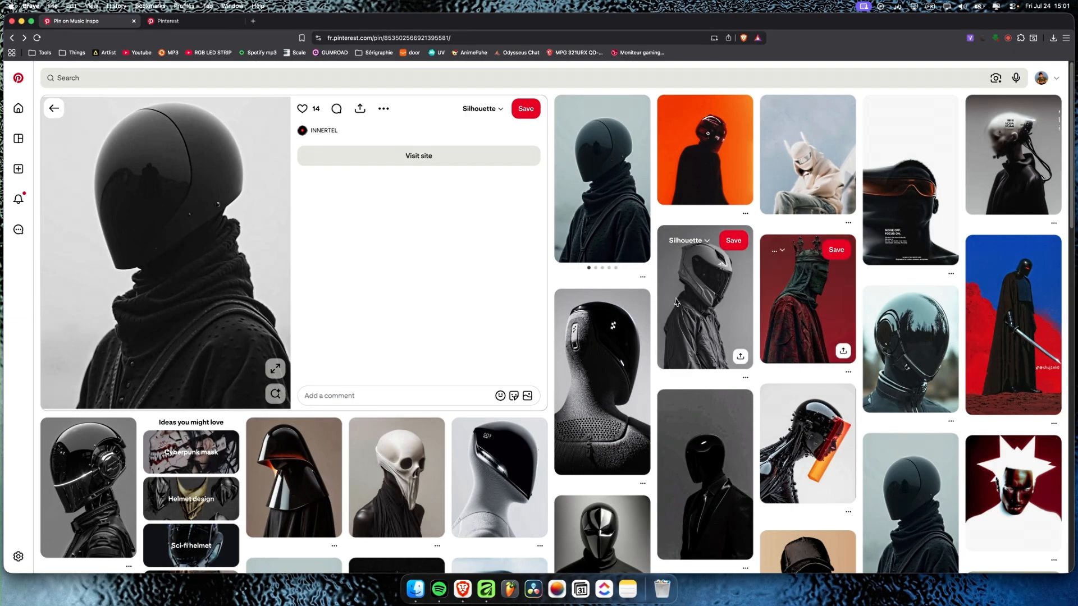
scroll(532, 260, down, 2)
scroll(551, 364, up, 2)
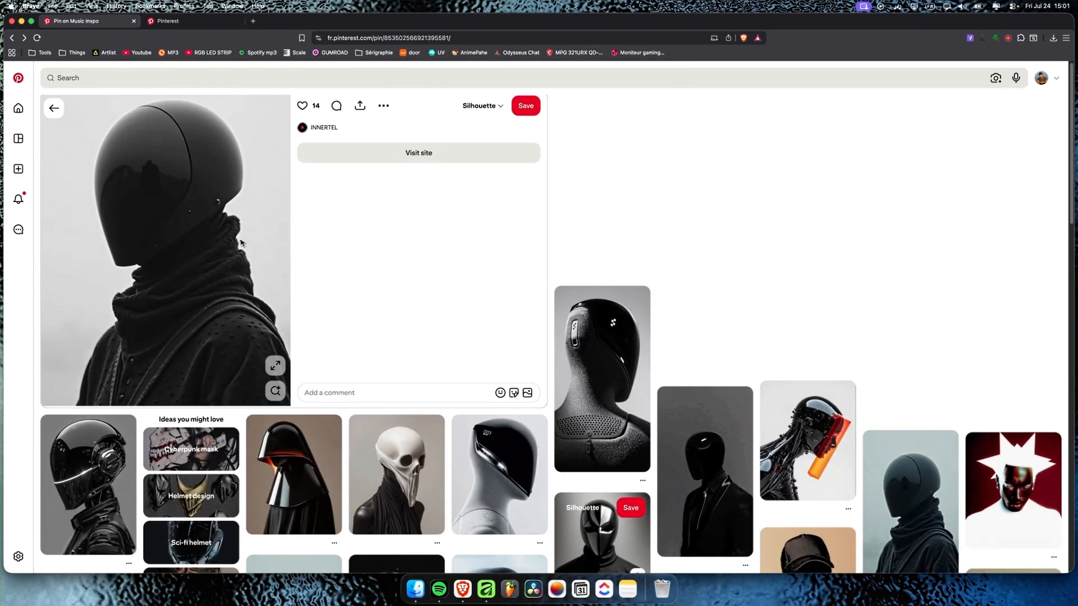
click(178, 25)
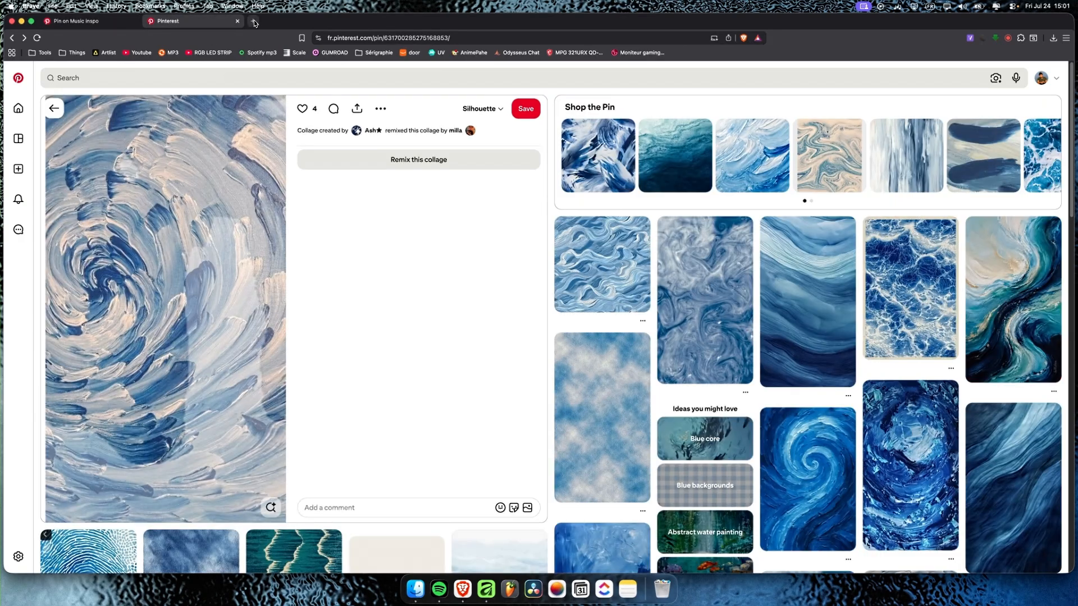
Open the Unsplash website in a new browser tab and look over its homepage photos
key(super+t)
text(unsplas)
key(Return)
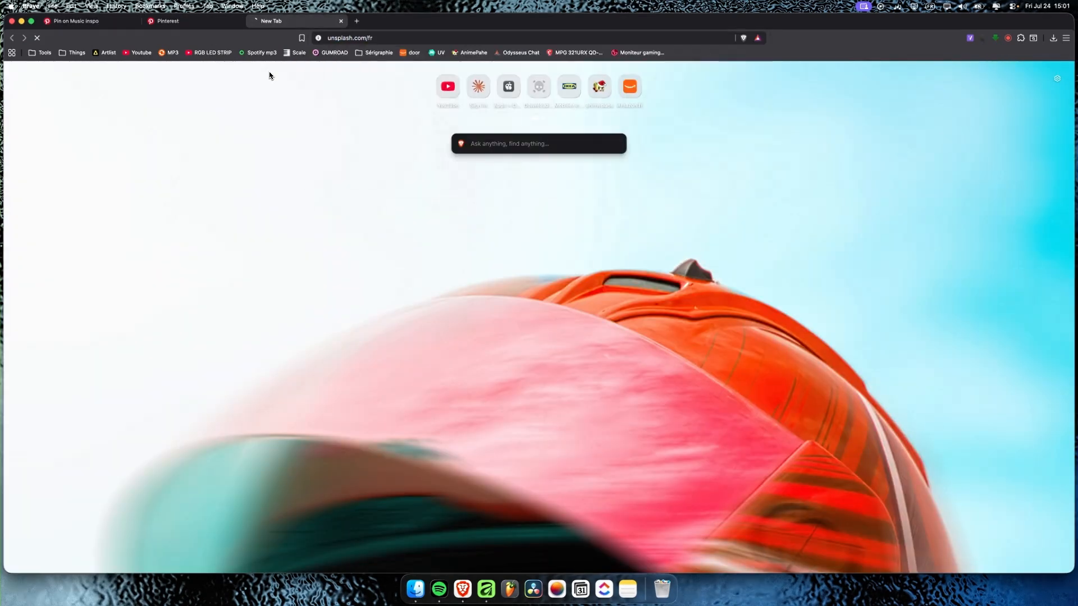
scroll(270, 76, down, 6)
scroll(512, 293, down, 5)
scroll(393, 313, up, 10)
Search Unsplash for "texture" and browse the resulting photos
click(305, 76)
text(texture)
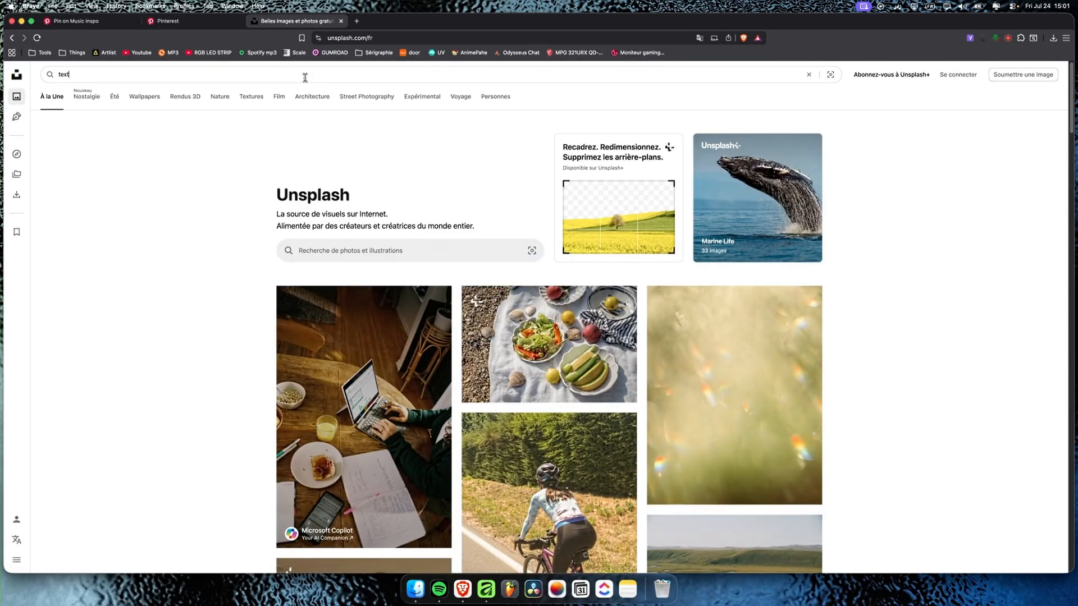
key(Return)
scroll(425, 292, down, 2)
scroll(425, 293, down, 4)
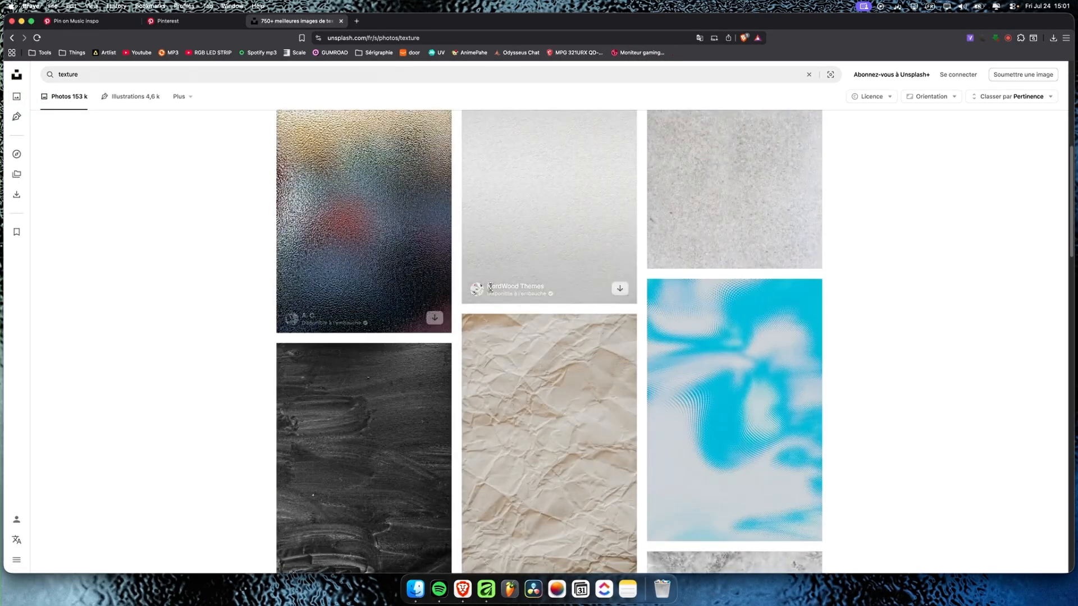
scroll(385, 397, up, 6)
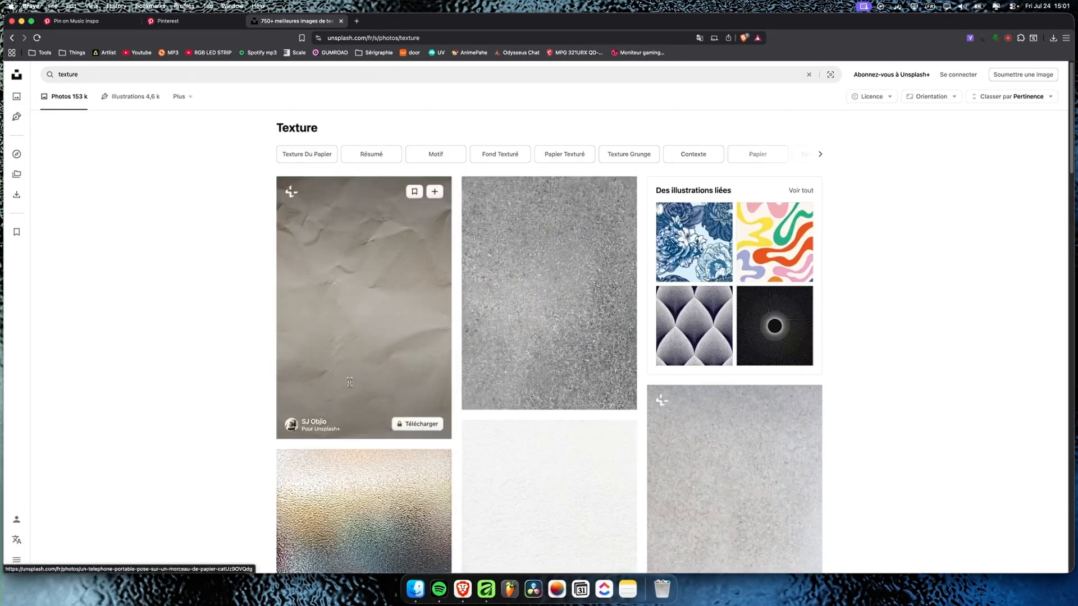
Open the scratched dark green fabric texture photo, view its available download sizes, and close it
click(385, 396)
click(993, 81)
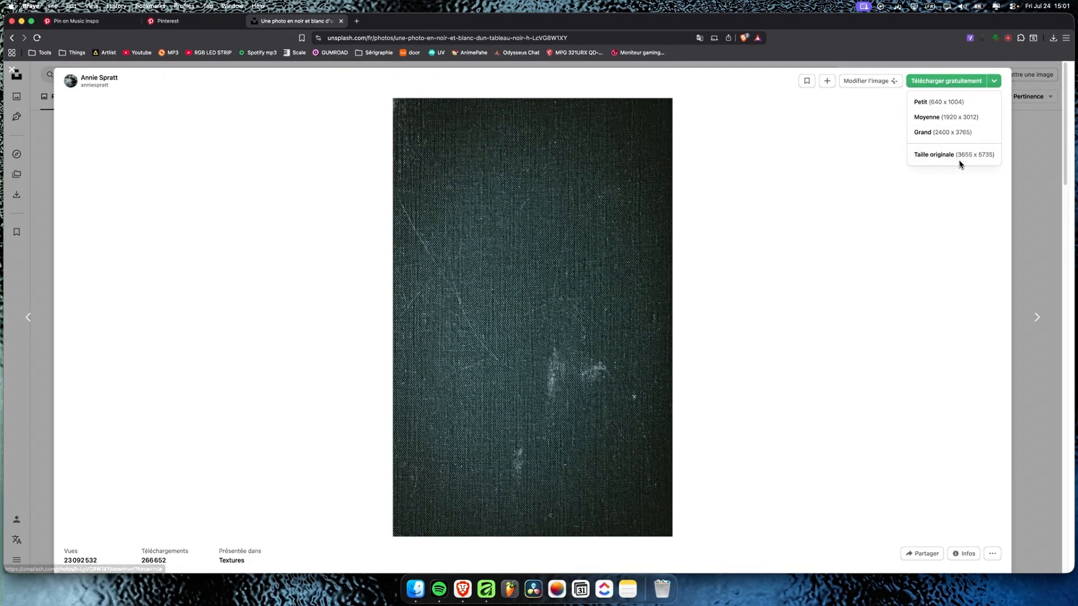
click(1026, 205)
click(1037, 185)
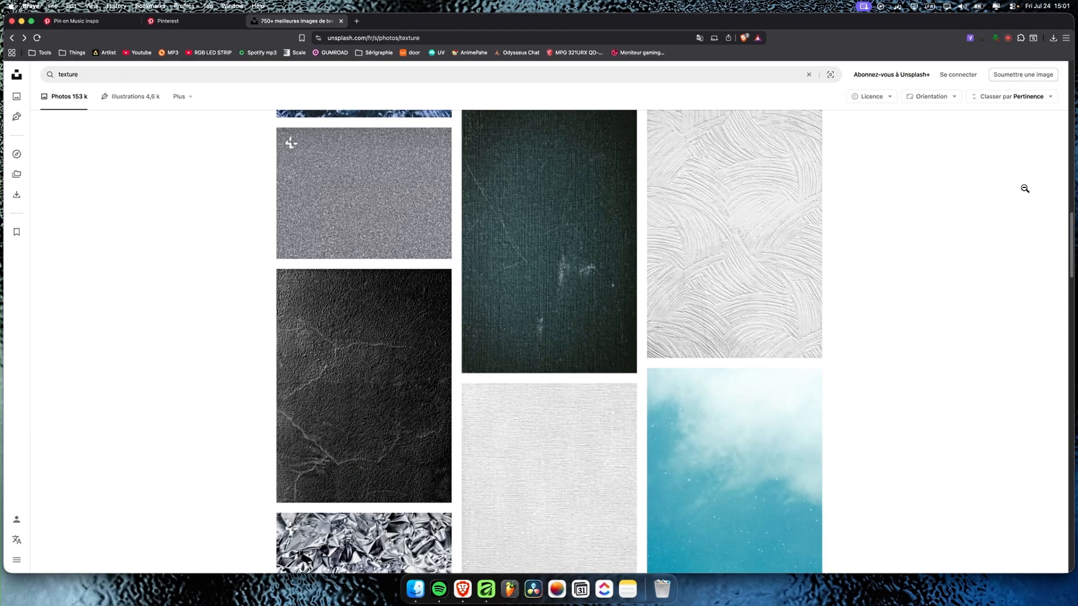
Return to the Pinterest pin of the black helmet portrait and copy its image
click(85, 21)
click(175, 22)
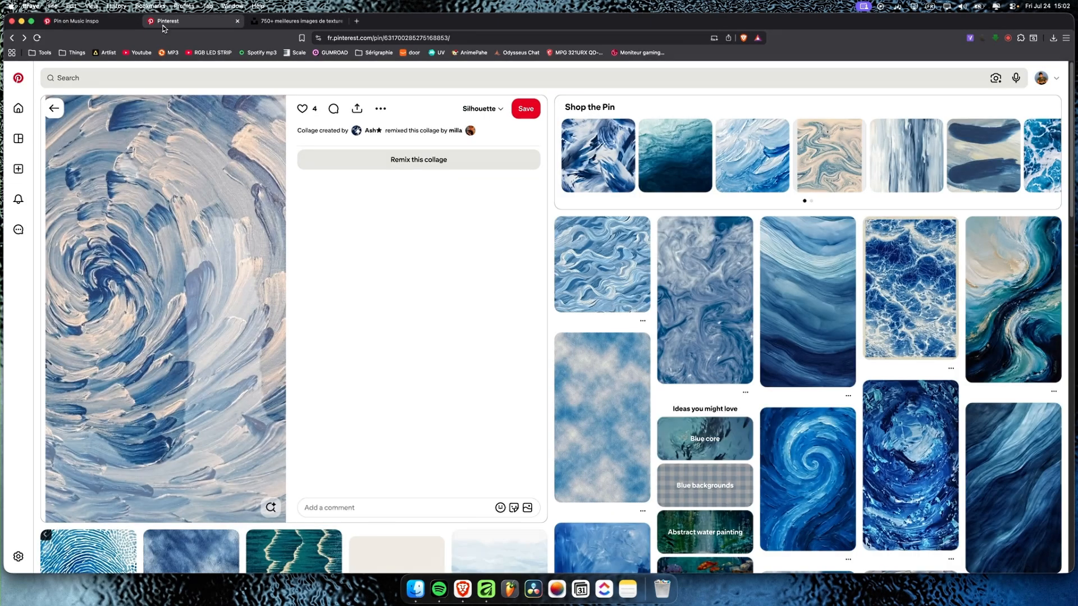
click(70, 20)
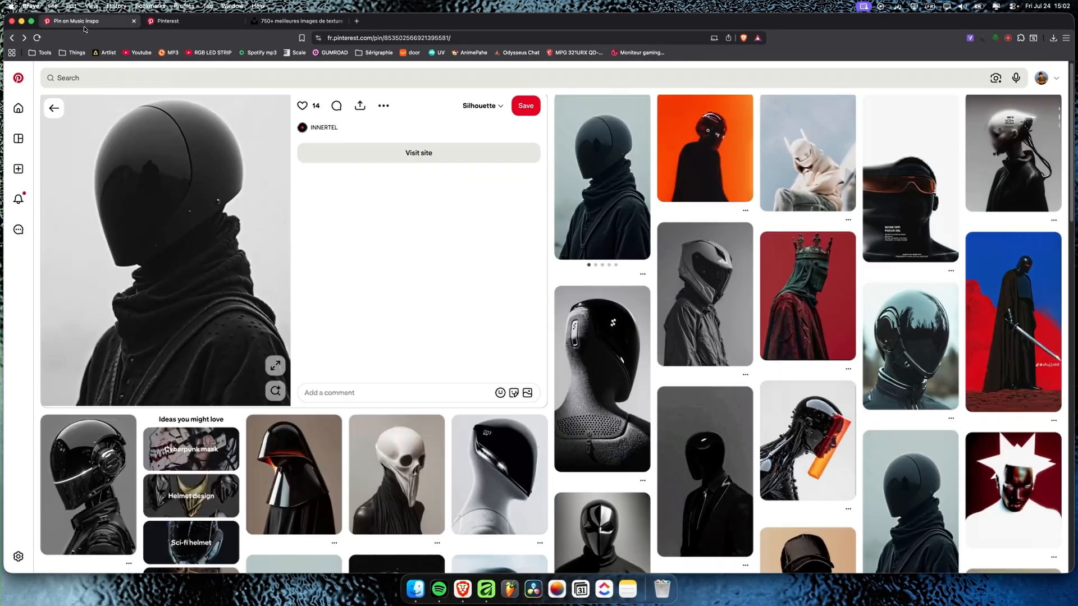
click(185, 22)
click(104, 23)
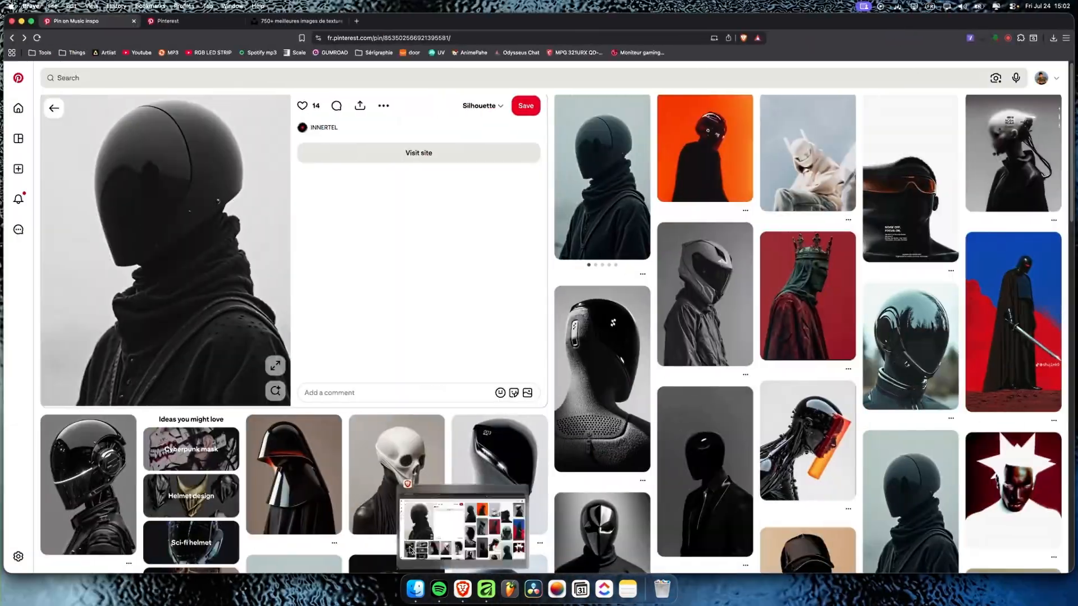
right_click(192, 284)
click(227, 309)
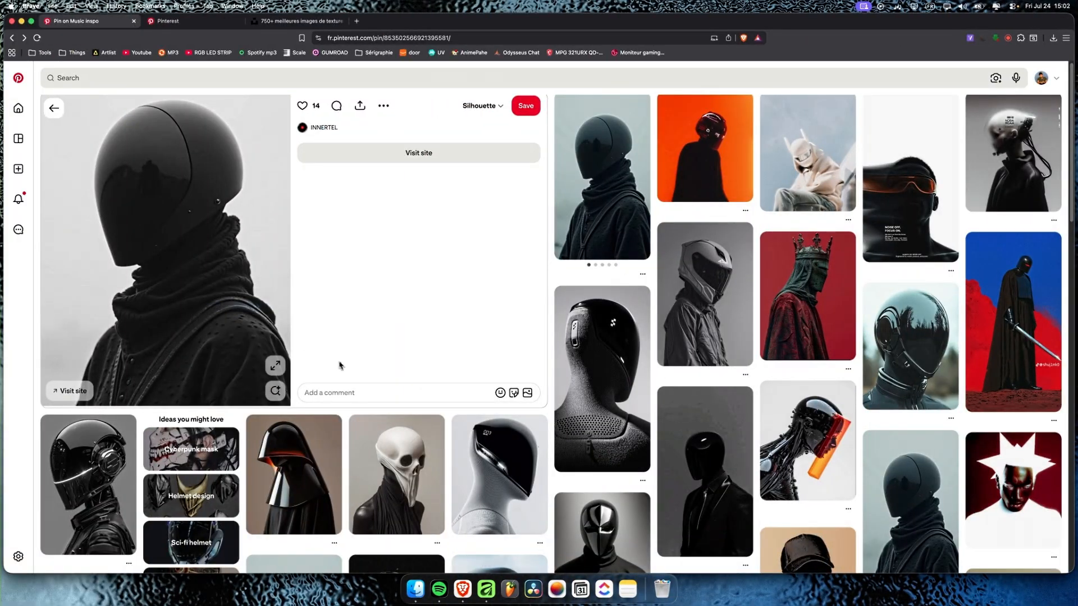
Switch to Affinity, paste the helmet portrait into the A3 document, and enlarge it to the full page width at the bottom edge
click(486, 589)
key(super+v)
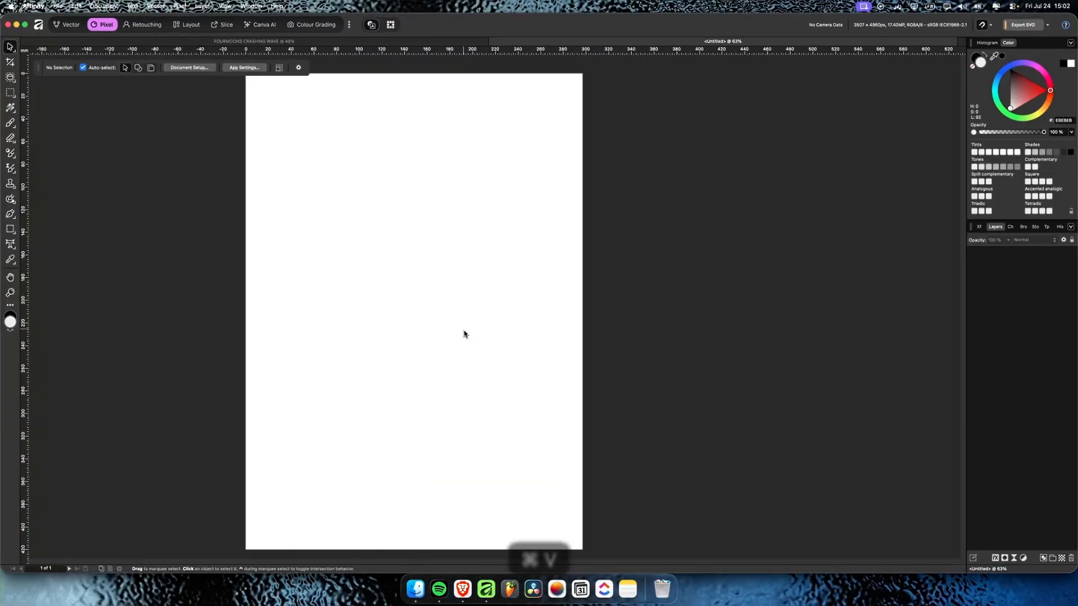
drag(483, 315, 277, 178)
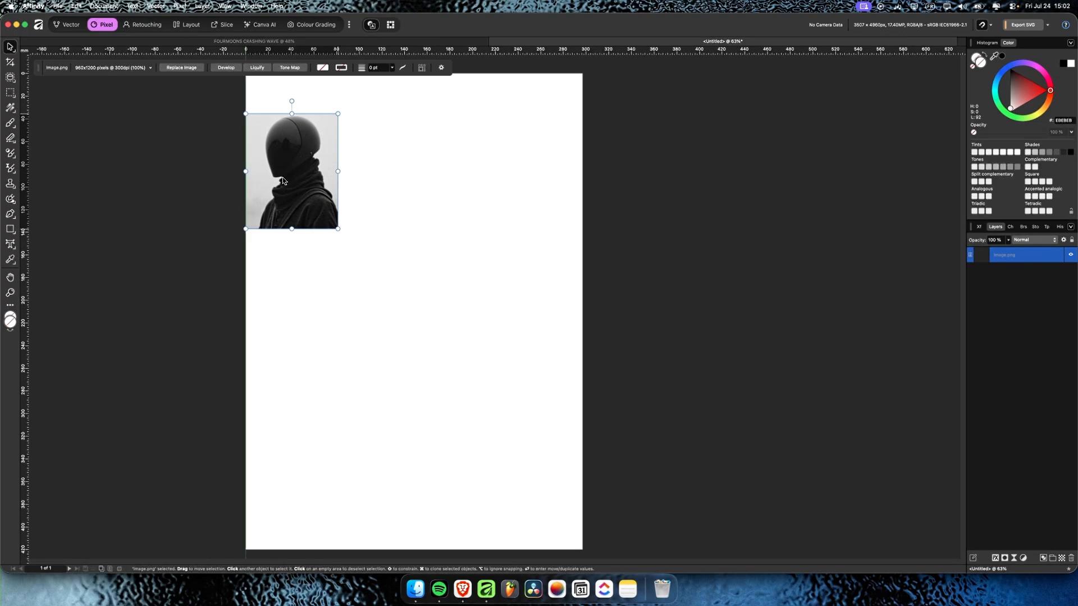
drag(338, 228, 583, 532)
drag(508, 414, 512, 432)
Scale the helmet portrait down to about 353% and align it with the page's right and bottom edges
scroll(512, 432, down, 3)
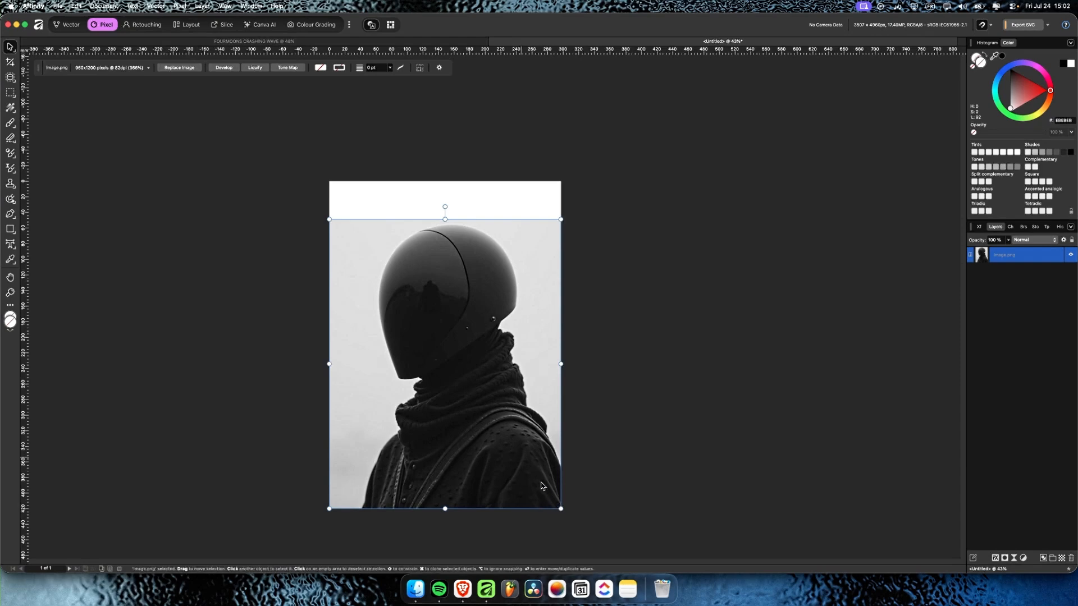
drag(444, 219, 445, 232)
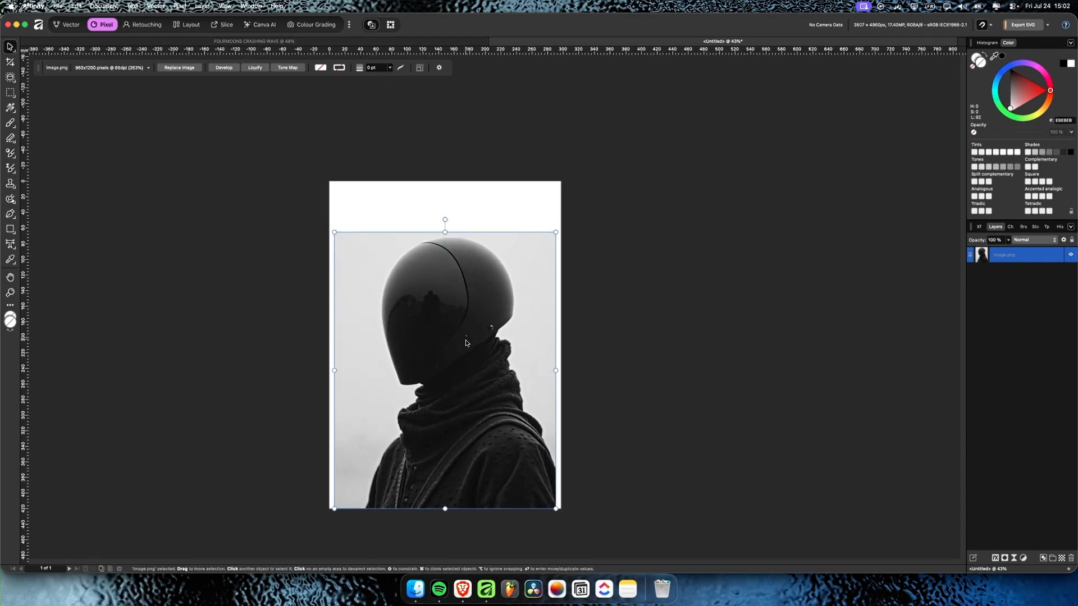
drag(464, 341, 470, 341)
click(677, 412)
scroll(551, 492, up, 5)
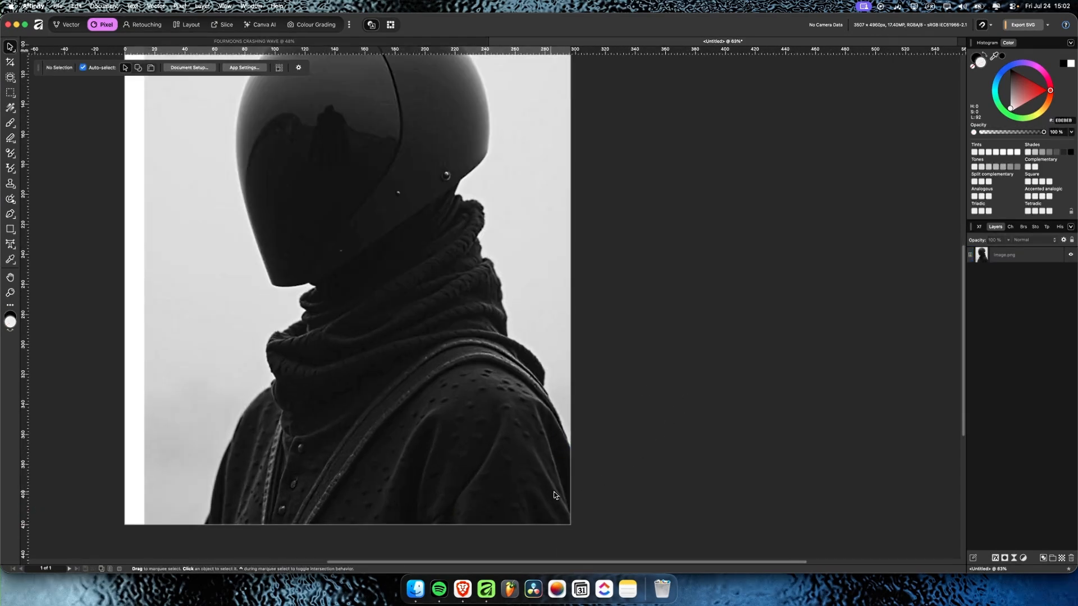
scroll(551, 493, down, 3)
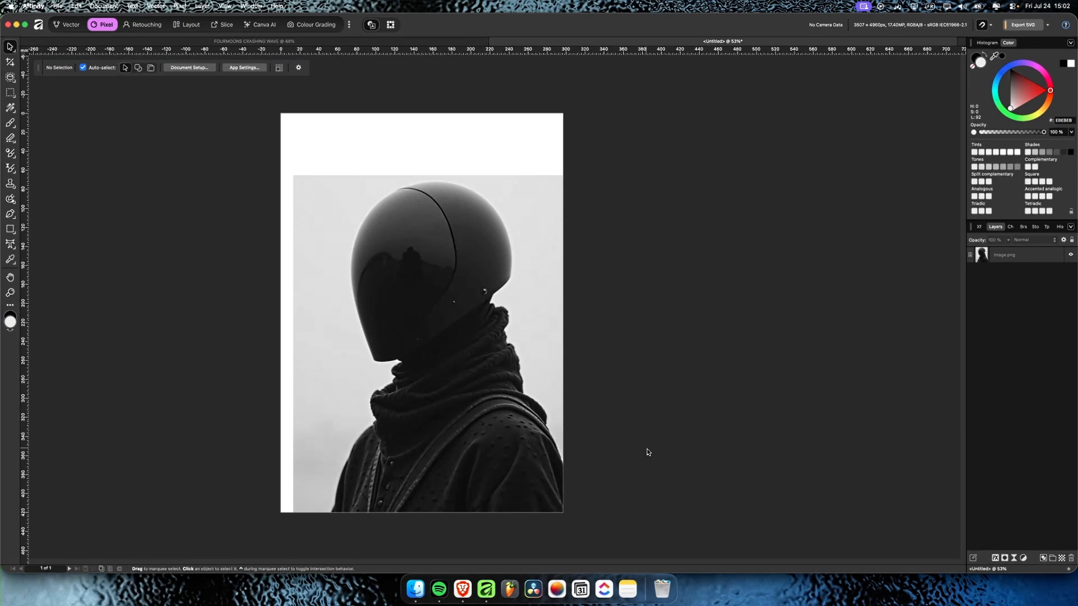
click(529, 433)
key(Right)
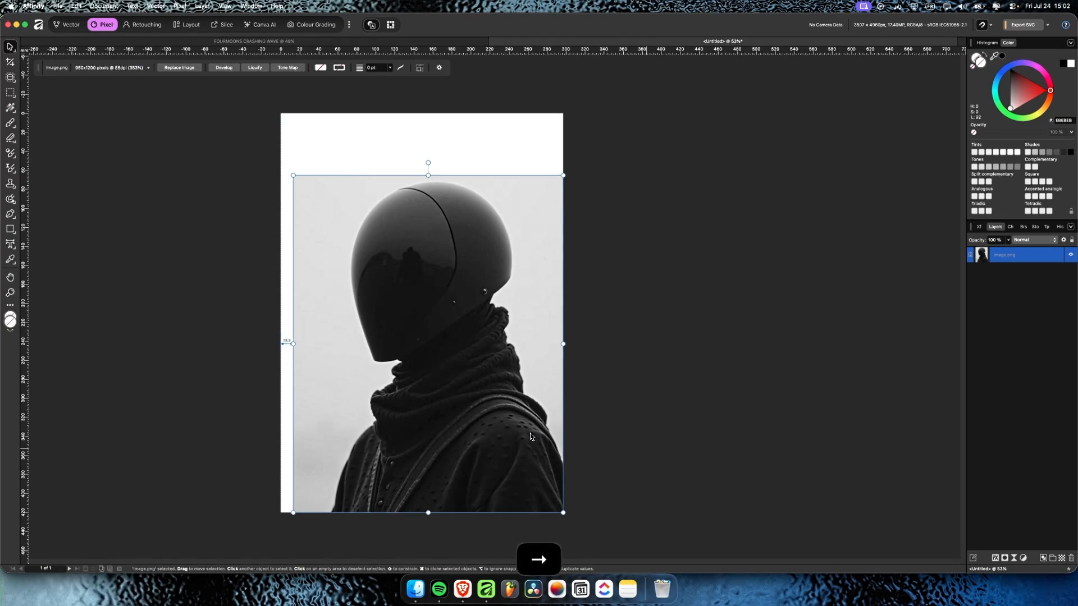
click(623, 450)
Select the whole helmeted figure on the image layer with the Object Selection Tool
click(1012, 258)
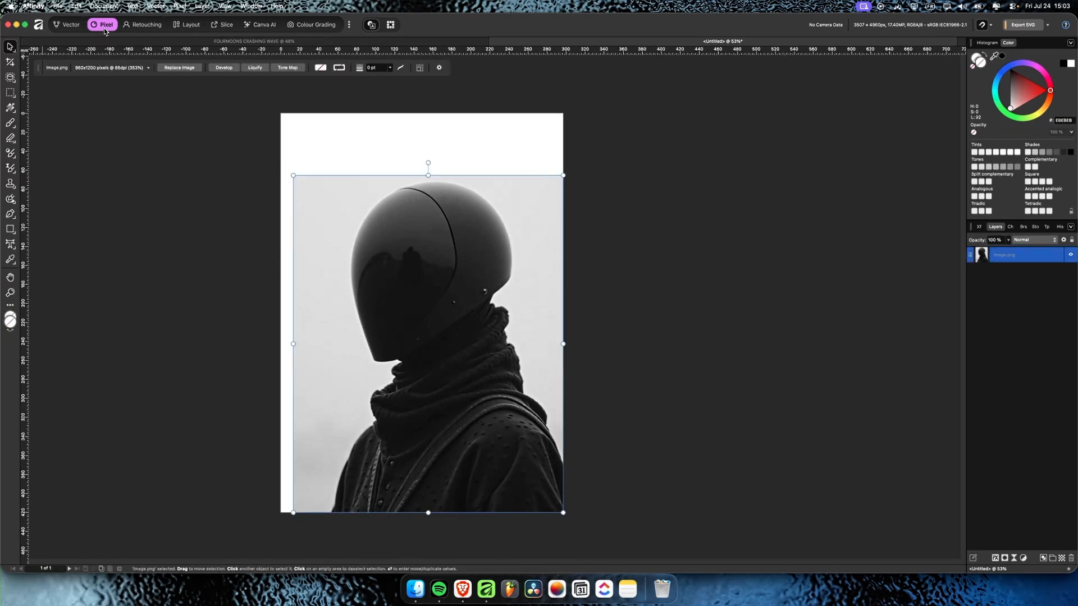
click(10, 82)
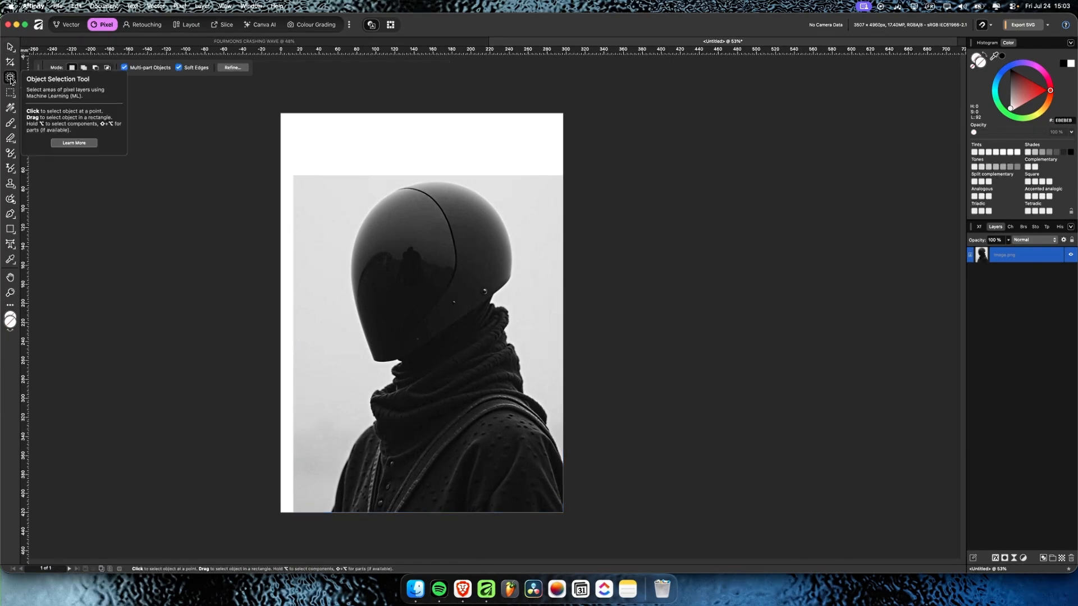
click(404, 314)
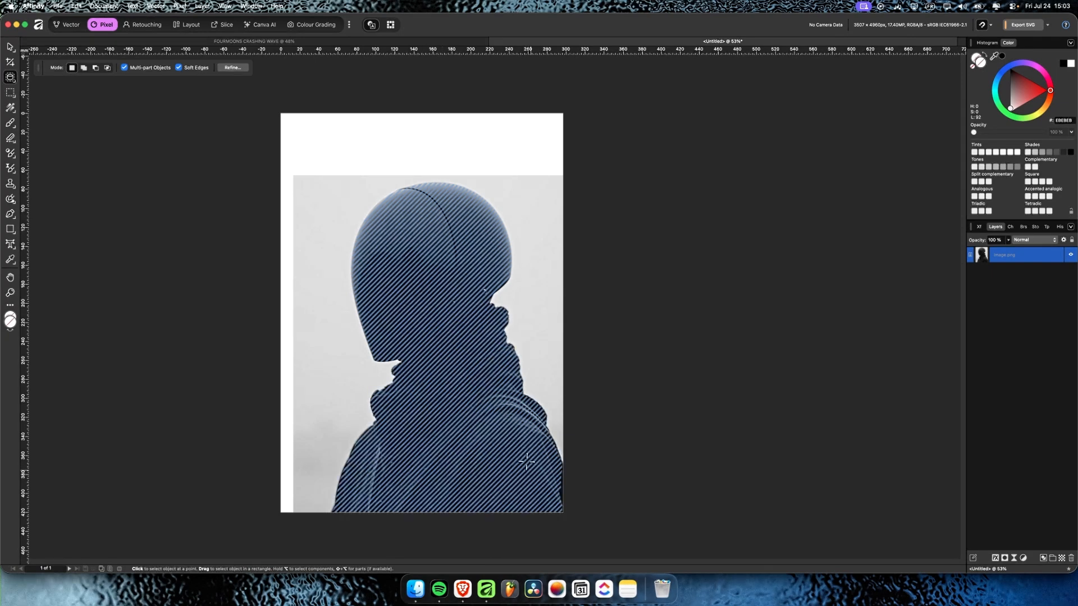
click(431, 253)
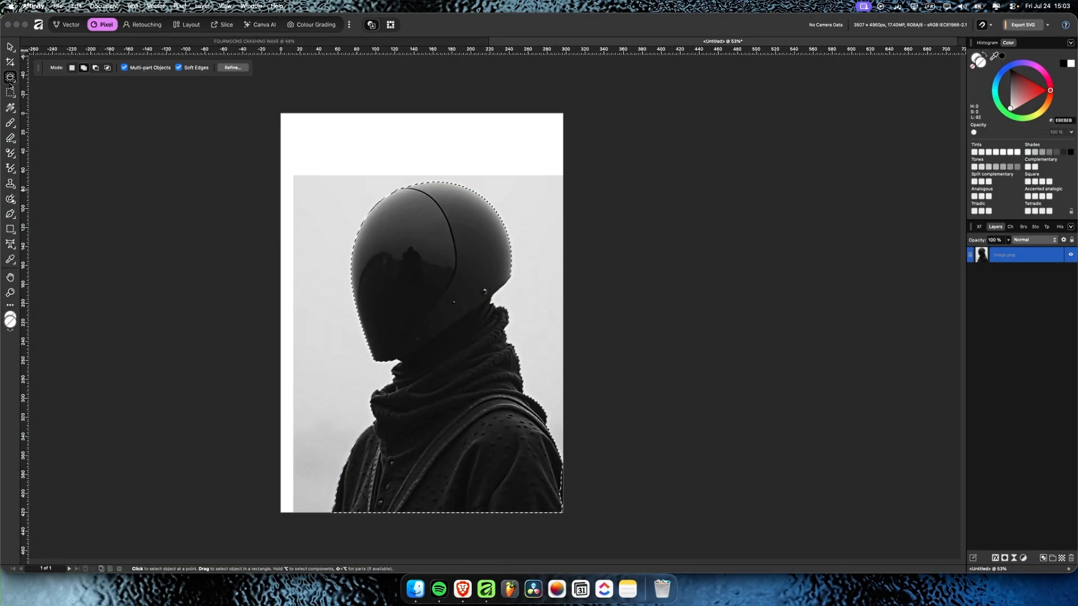
Activate the Selection Brush Tool and inspect the selection outline around the figure's shoulders, scarf and helmet
click(12, 80)
click(55, 90)
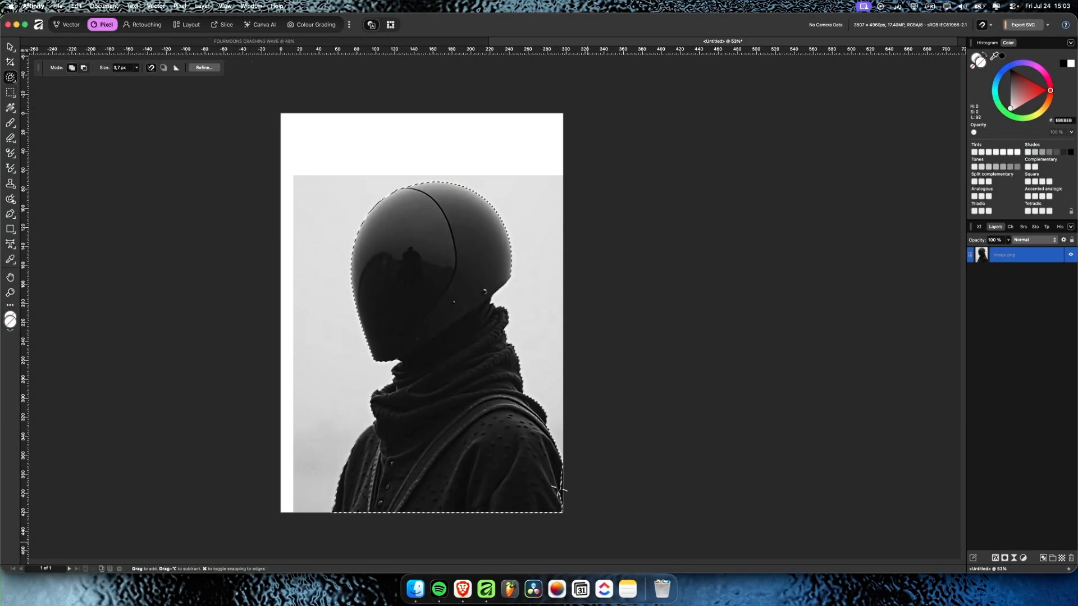
scroll(553, 506, up, 6)
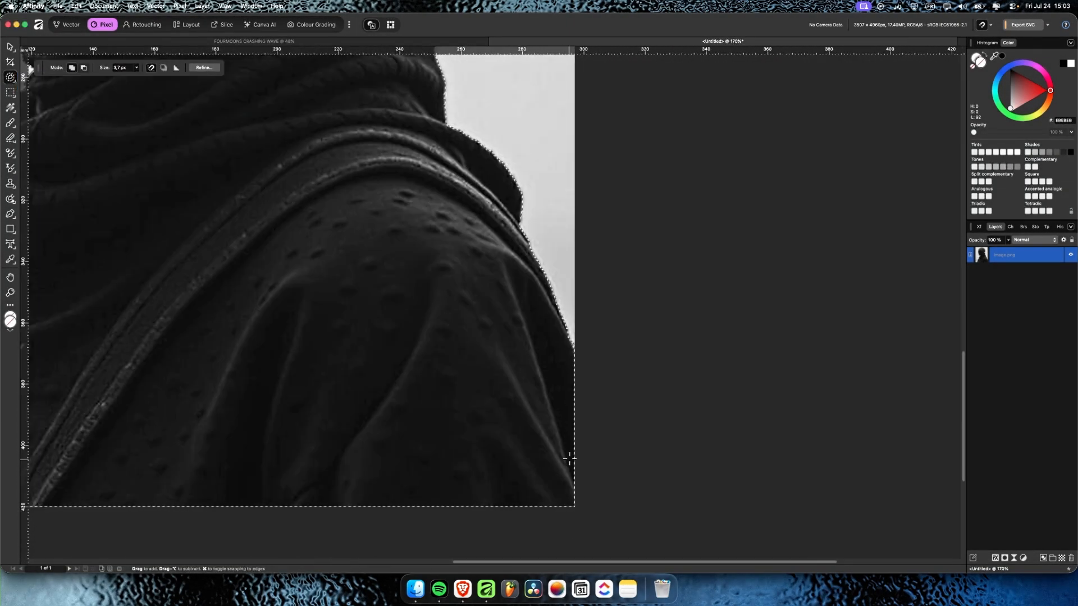
scroll(517, 453, down, 3)
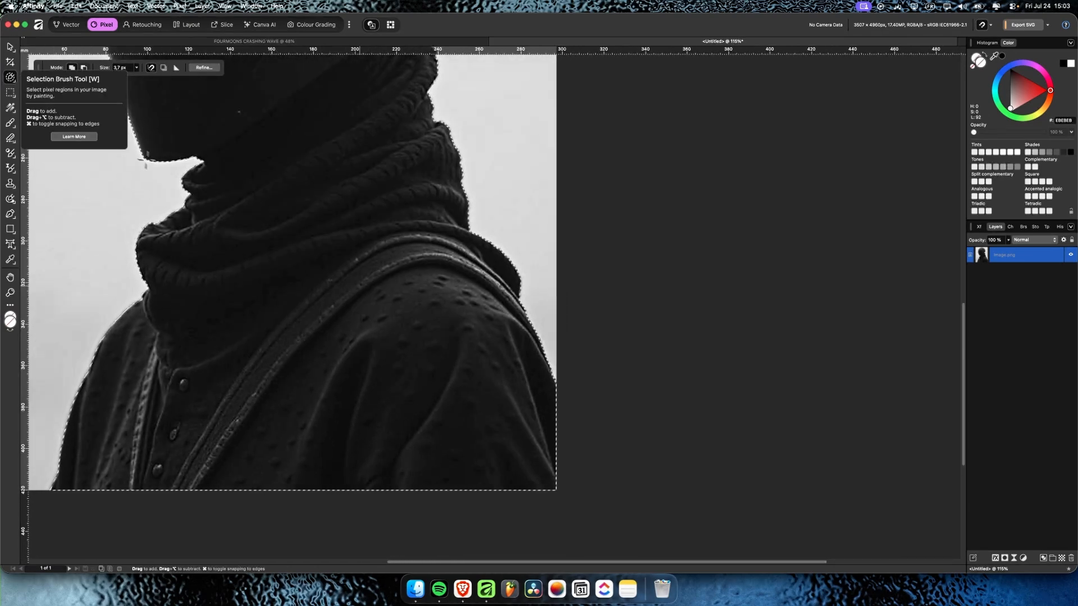
scroll(444, 382, down, 4)
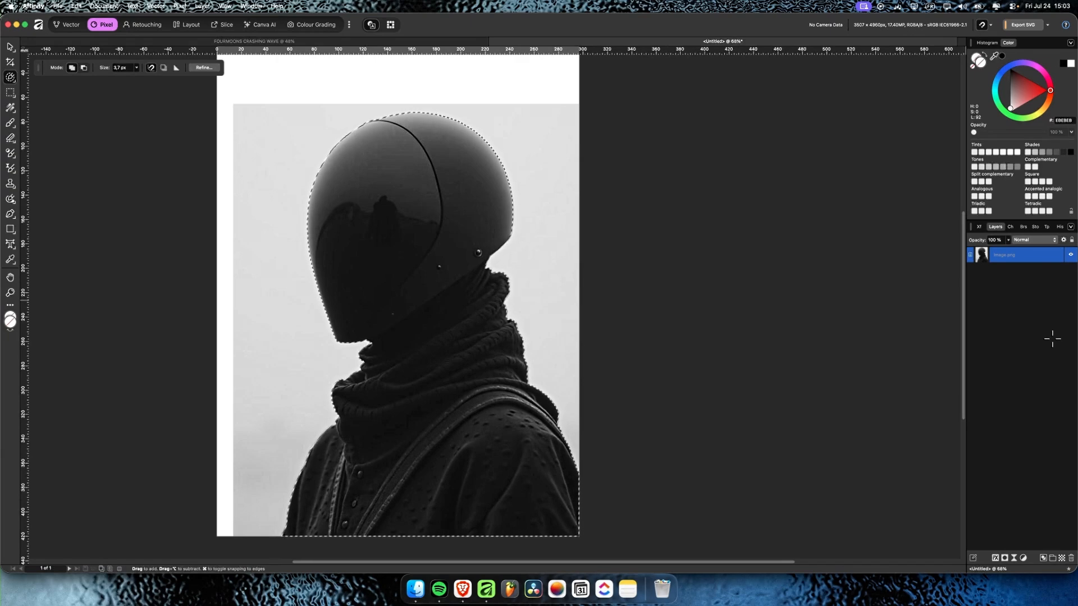
Duplicate the selected figure onto its own pixel layer and hide the original image layer
key(super+j)
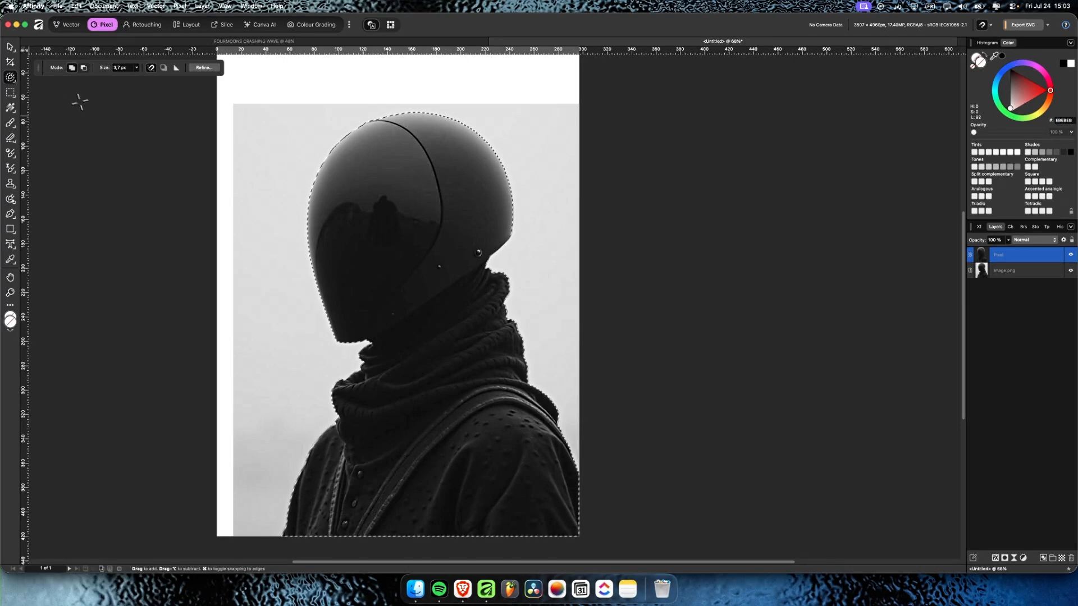
click(10, 47)
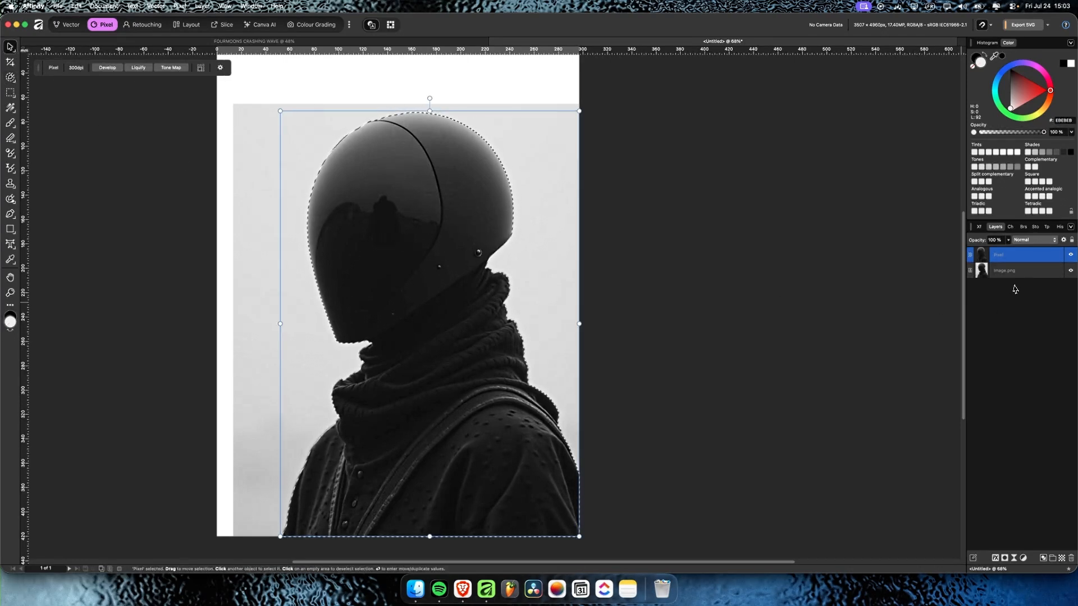
click(967, 274)
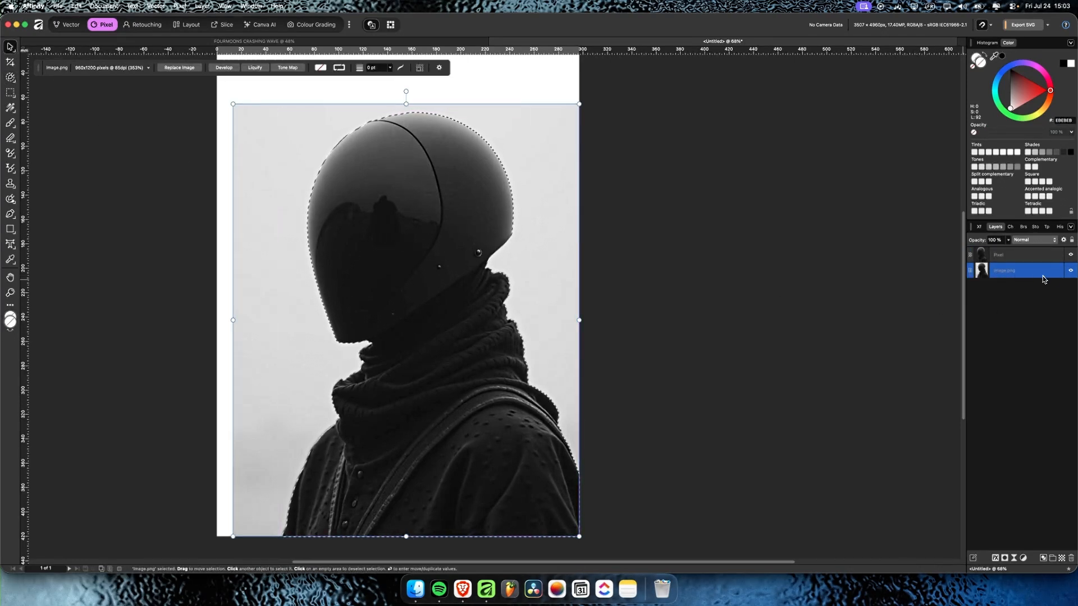
click(1072, 272)
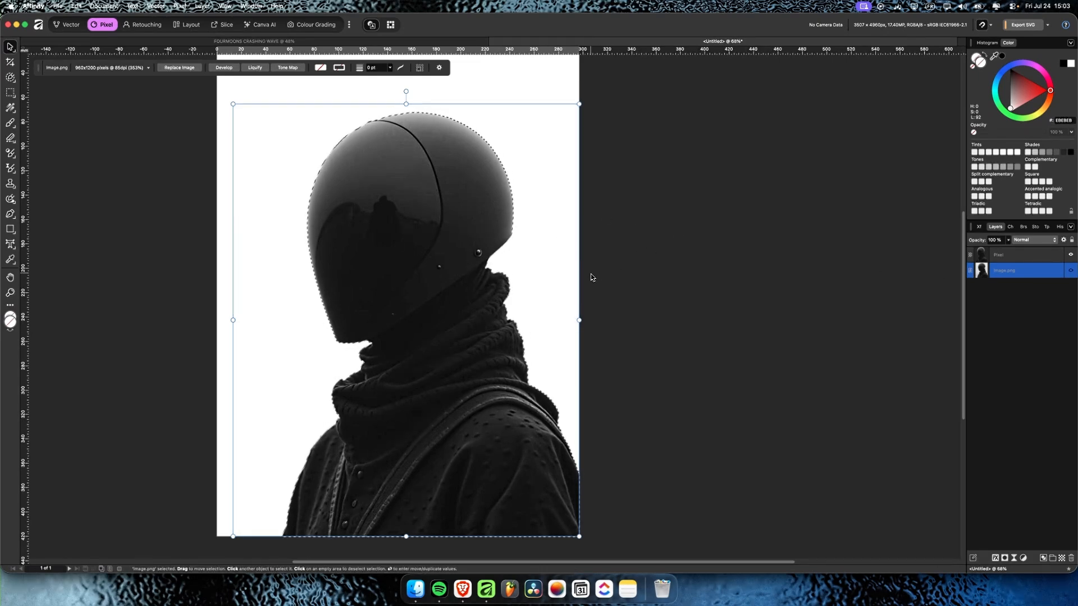
Clear the pixel selection around the figure and delete the hidden original image layer beneath the cut-out
key(super+d)
key(super+d)
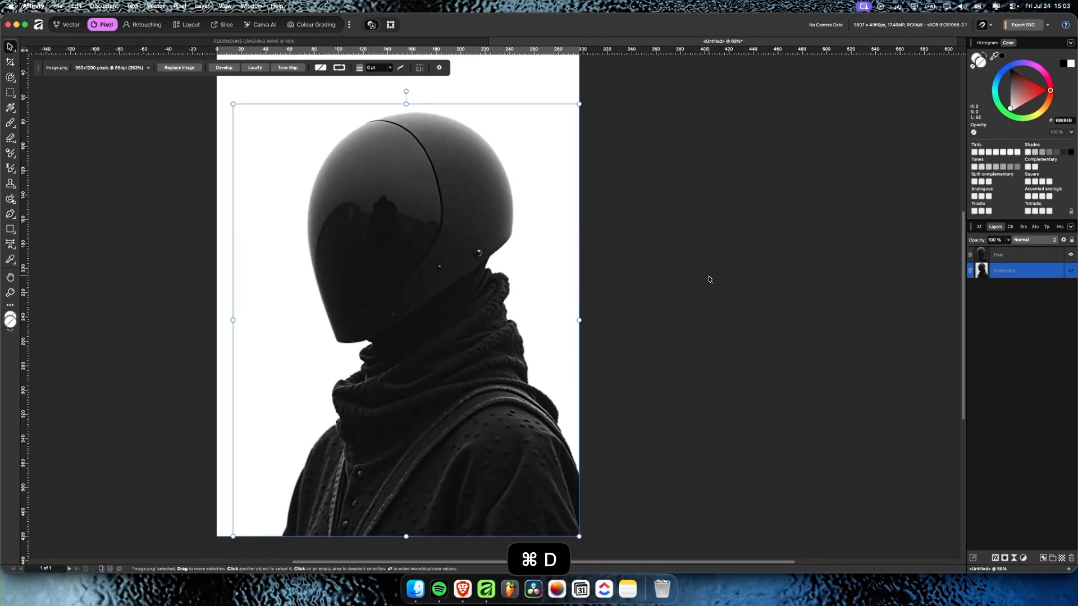
scroll(318, 197, down, 3)
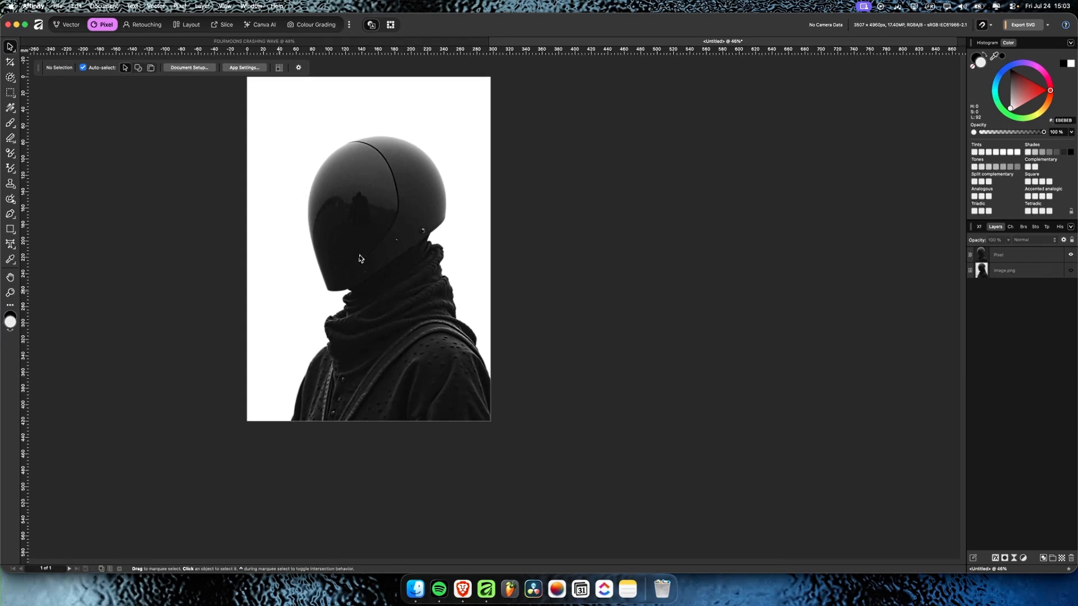
scroll(359, 258, left, 3)
scroll(360, 258, up, 2)
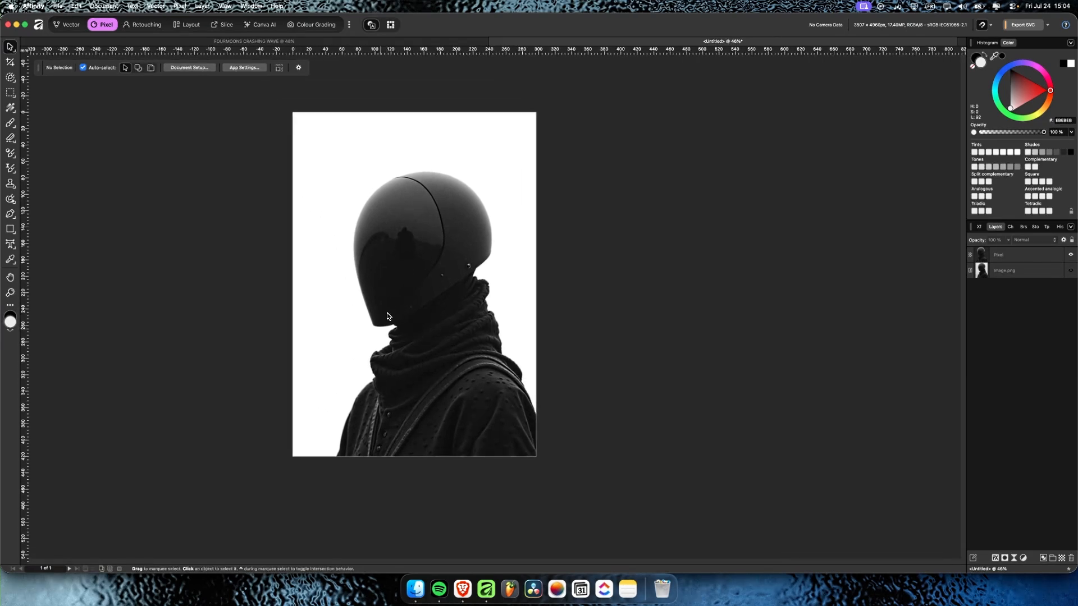
scroll(375, 348, up, 5)
scroll(375, 421, down, 1)
scroll(376, 424, up, 7)
scroll(410, 424, down, 4)
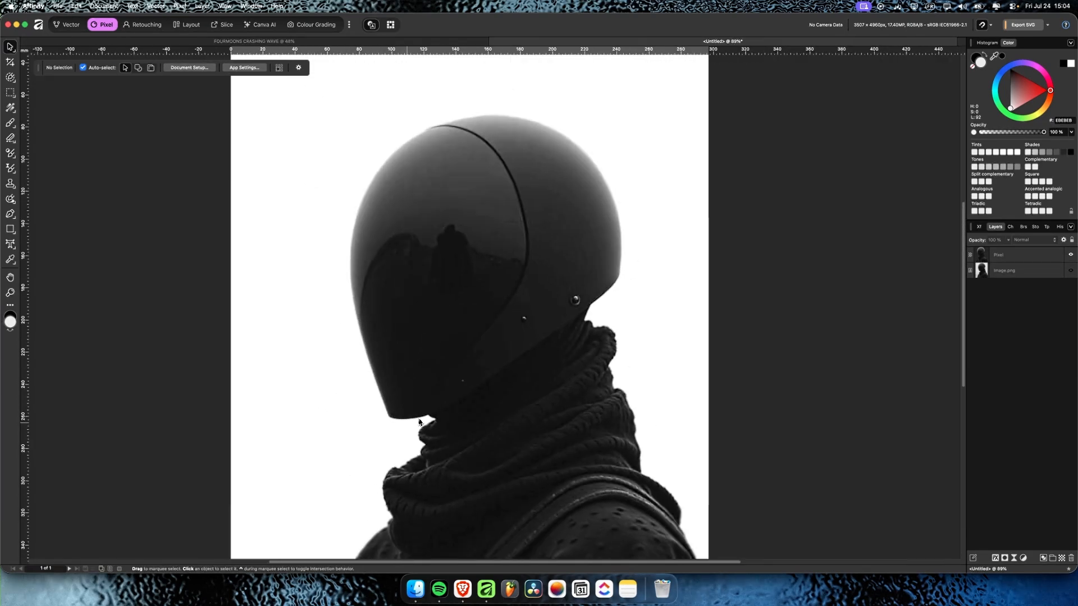
drag(417, 384, 412, 247)
scroll(412, 236, down, 3)
drag(440, 207, 402, 308)
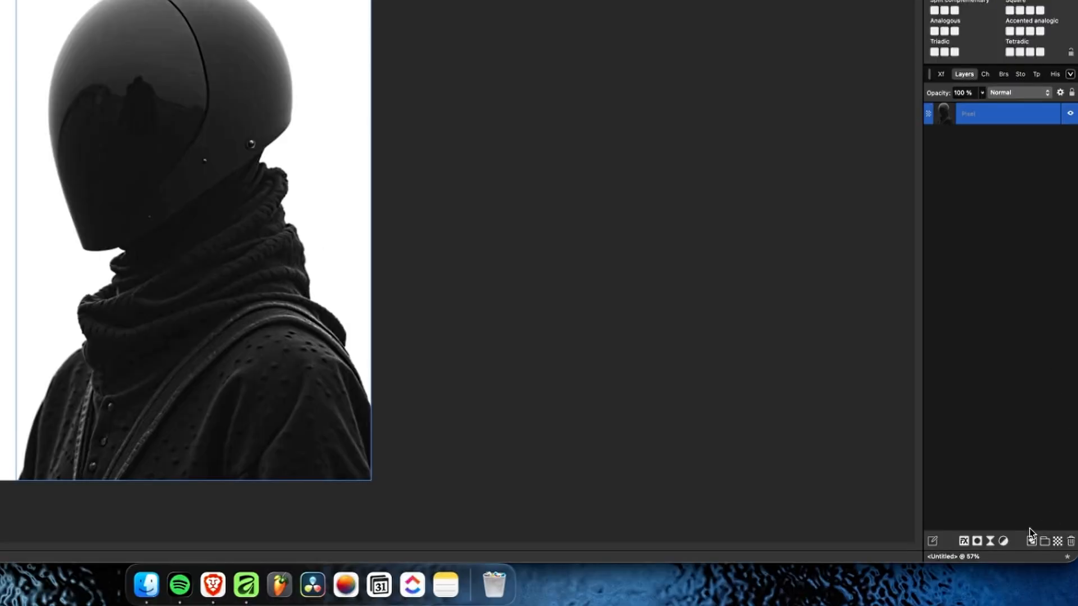
Add a new empty pixel layer and clip it inside the cut-out figure's layer
click(1058, 541)
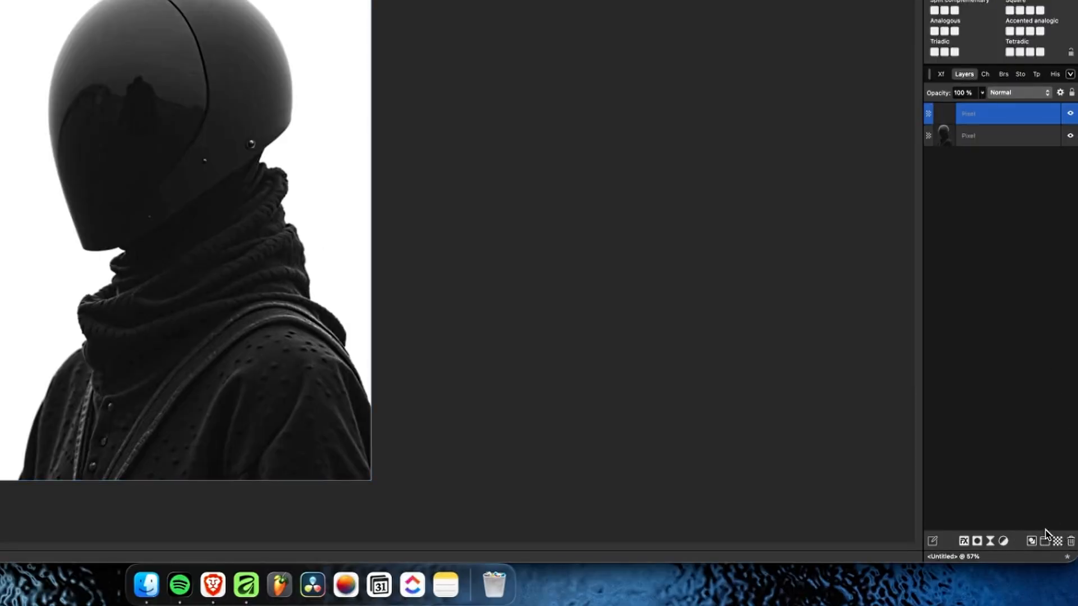
drag(986, 122, 960, 140)
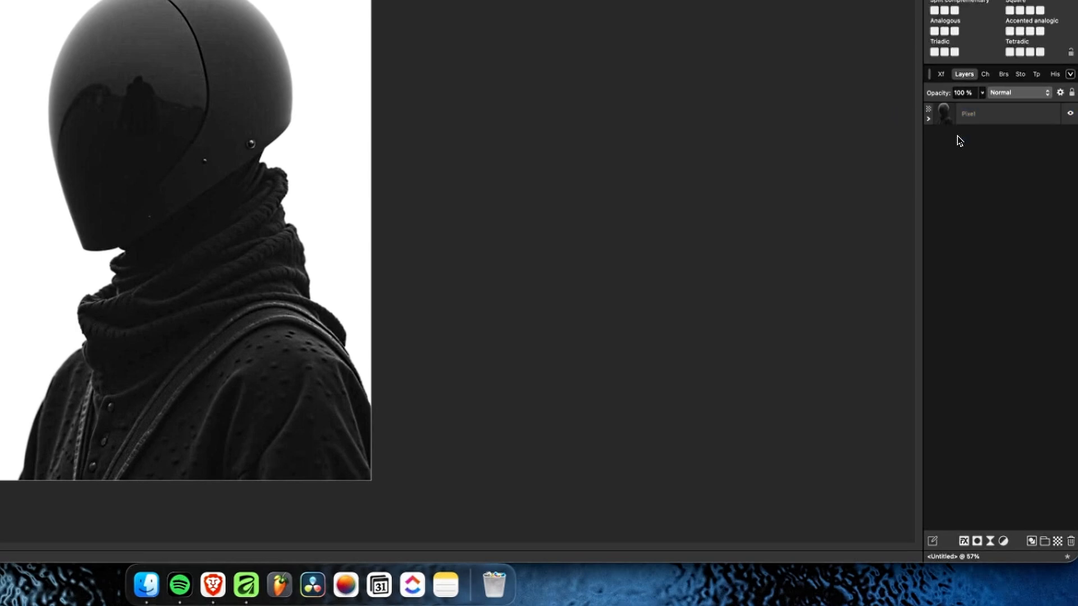
click(927, 122)
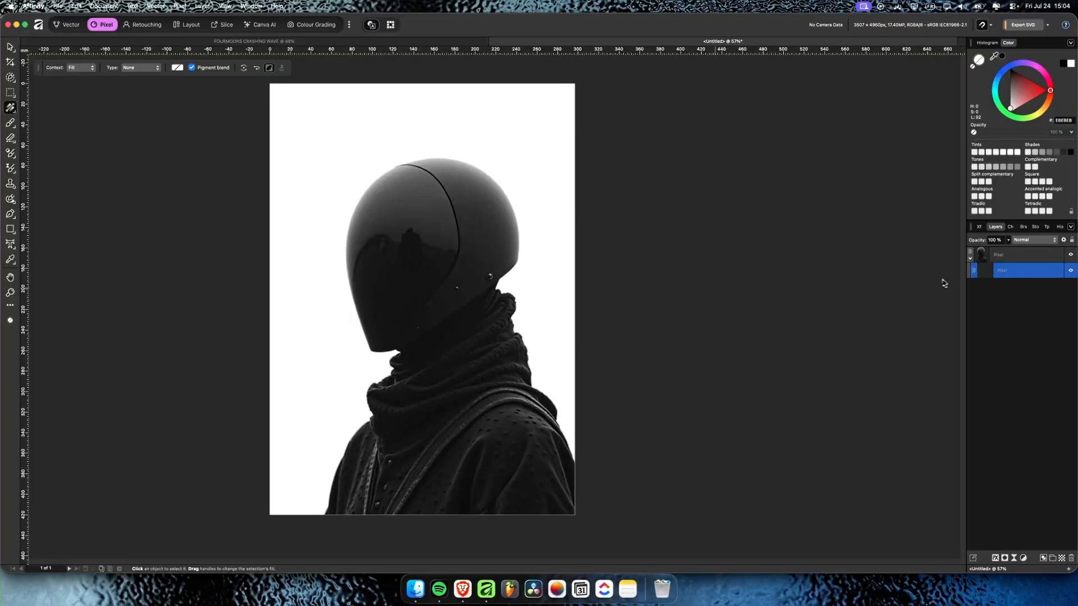
Draw a linear gradient on the clipped layer from the page's bottom edge up to the helmet's crown, and add a stop around helmet level
drag(480, 514, 421, 176)
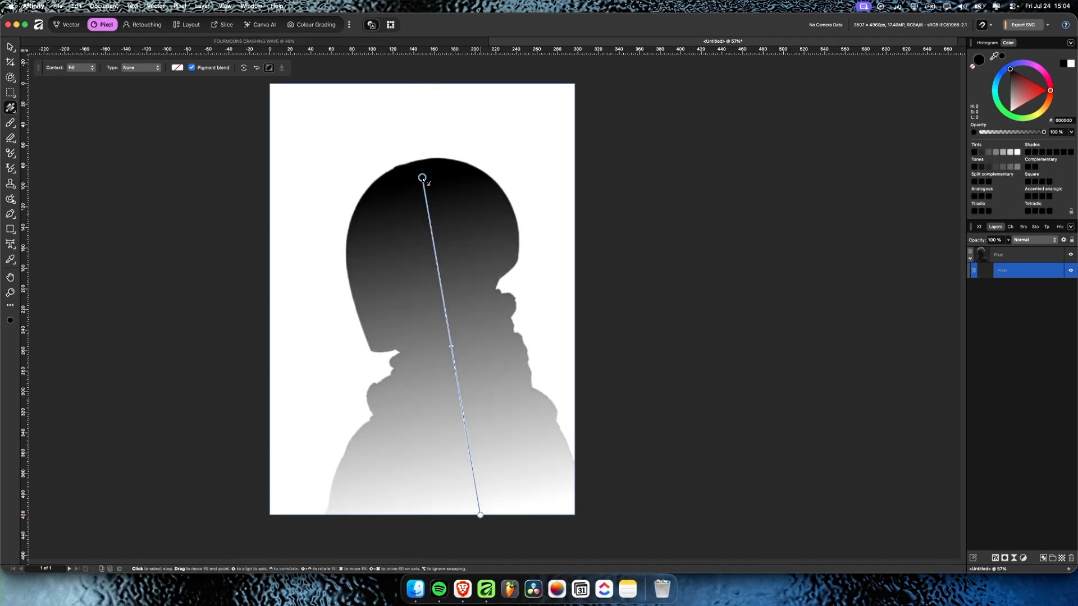
click(434, 244)
drag(434, 244, 438, 272)
drag(458, 392, 451, 342)
Colour the gradient's upper end and middle stop bright blue, keeping the lower end white, and deselect the layer
click(422, 178)
mouse_move(1010, 76)
mouse_down()
mouse_move(998, 92)
mouse_move(999, 79)
mouse_up()
click(438, 273)
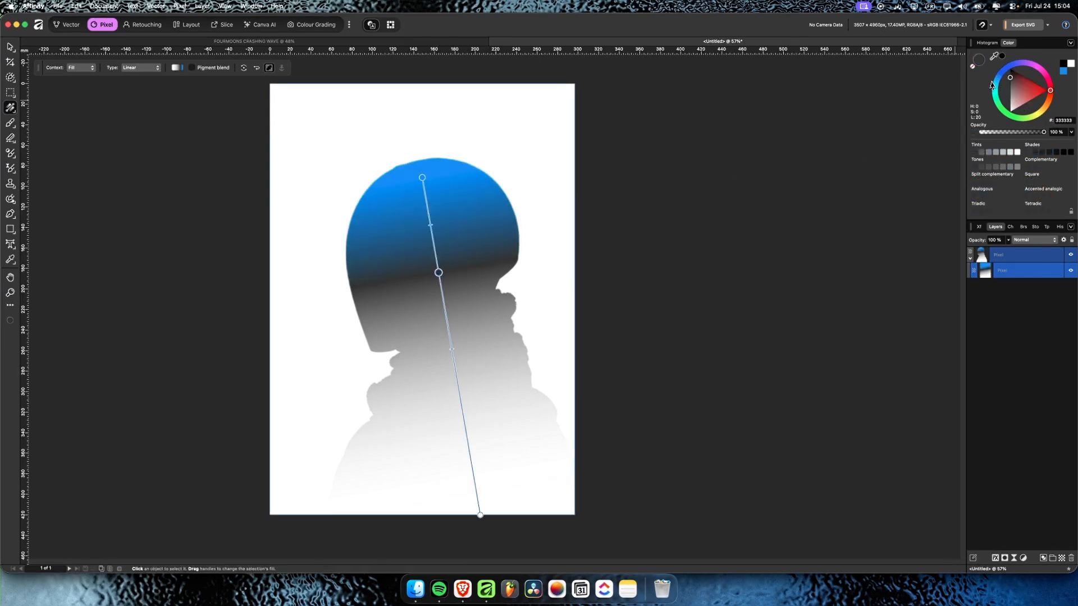
click(997, 81)
click(9, 46)
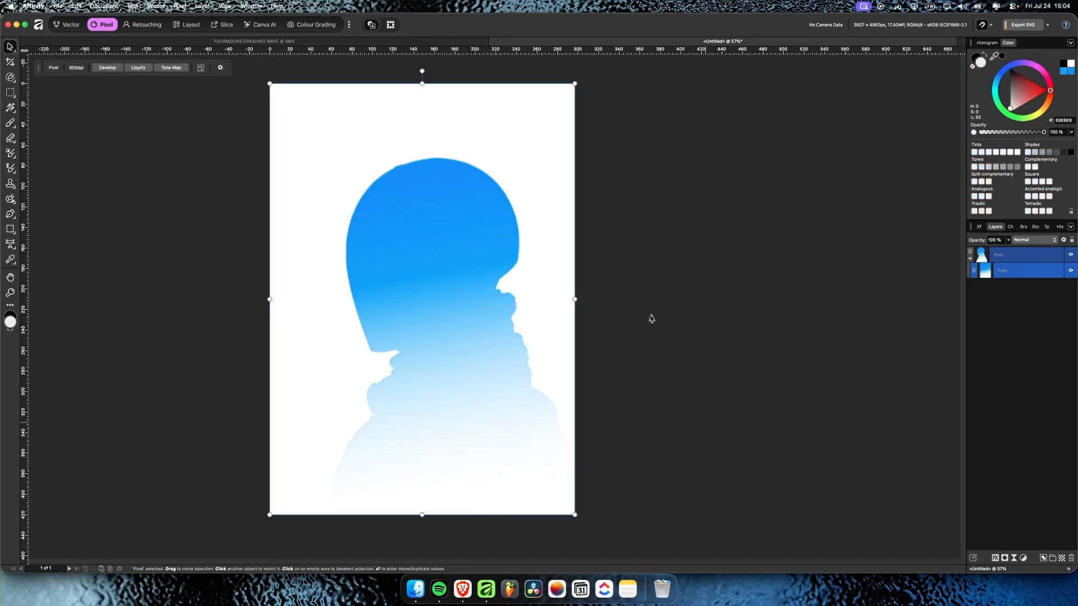
click(1001, 337)
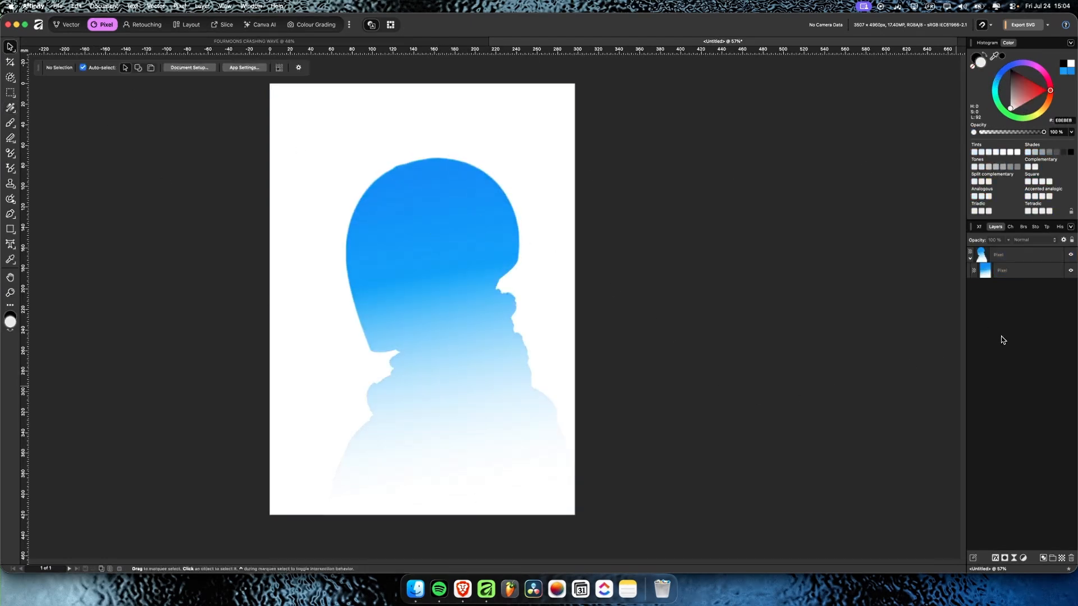
Draw a rectangle covering the whole page, fill it with black (000000), and place it beneath the figure layer
click(10, 229)
drag(260, 83, 591, 524)
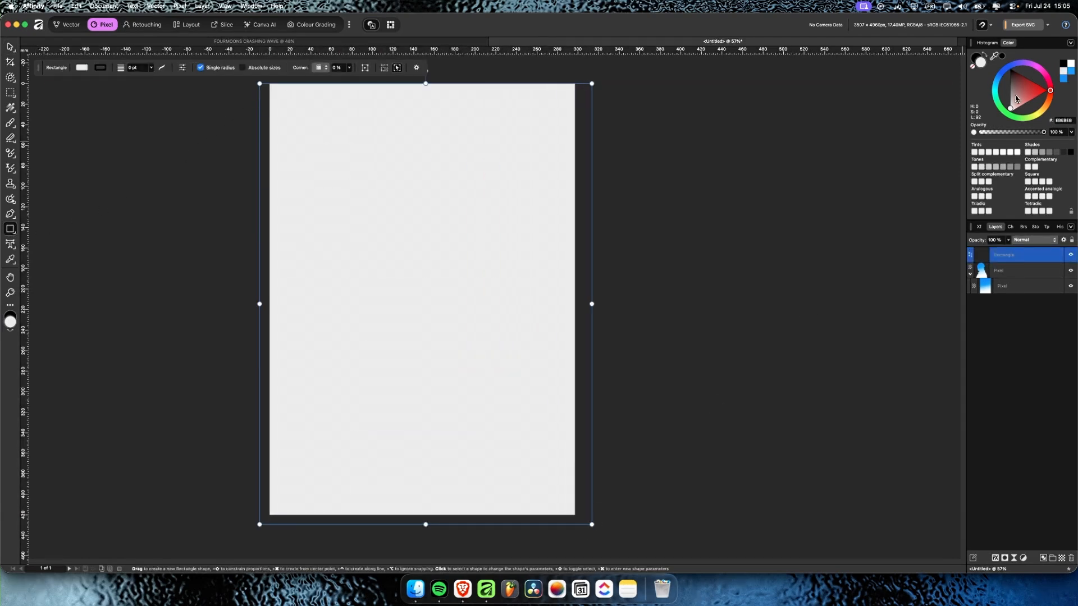
drag(1016, 99, 1010, 69)
drag(428, 83, 426, 78)
click(11, 48)
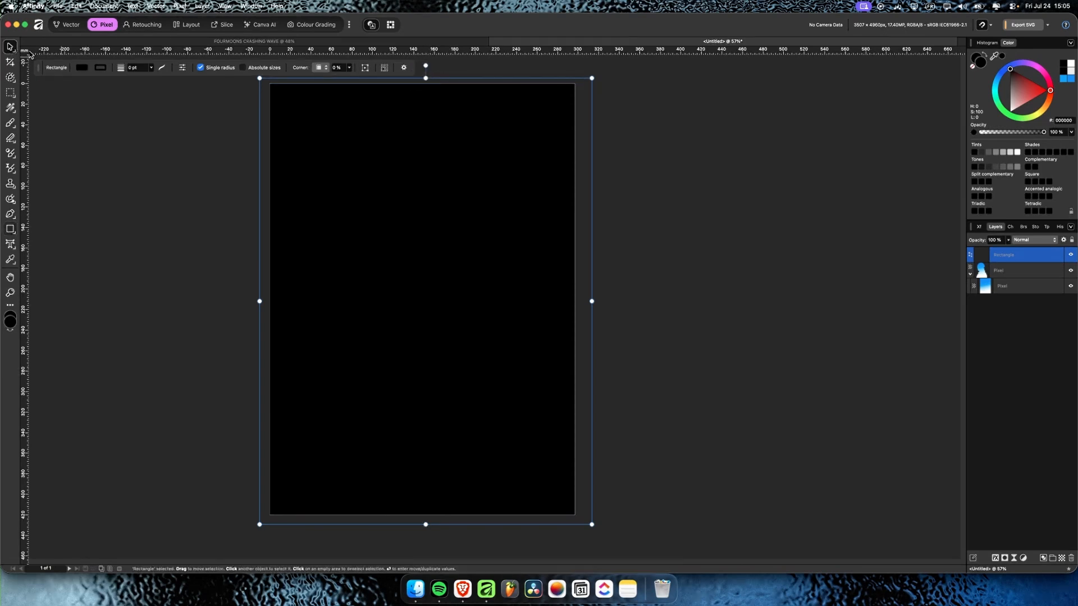
drag(1019, 256, 1020, 298)
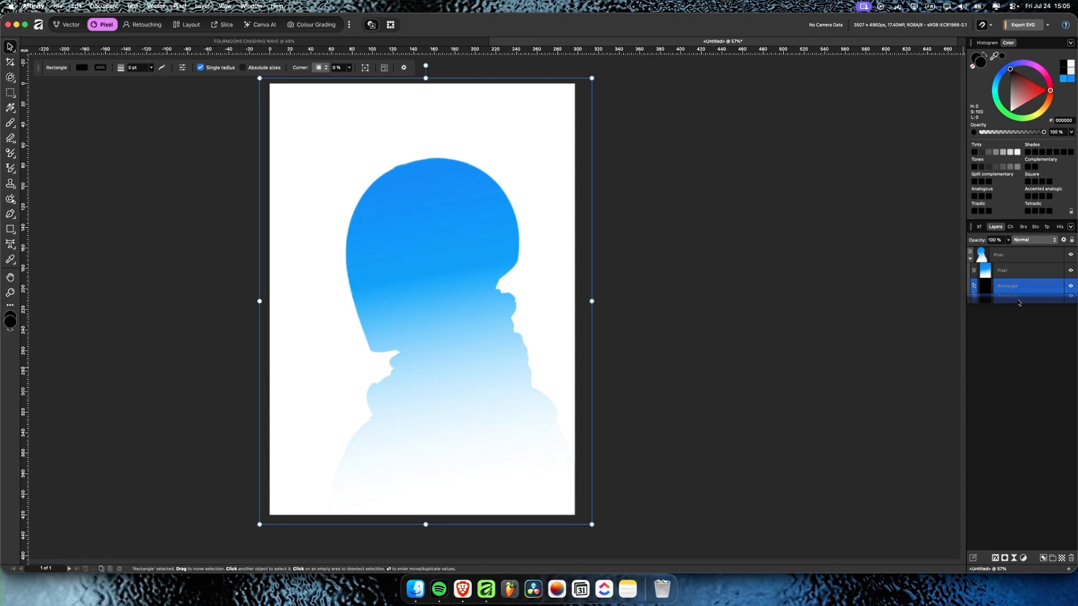
click(1007, 338)
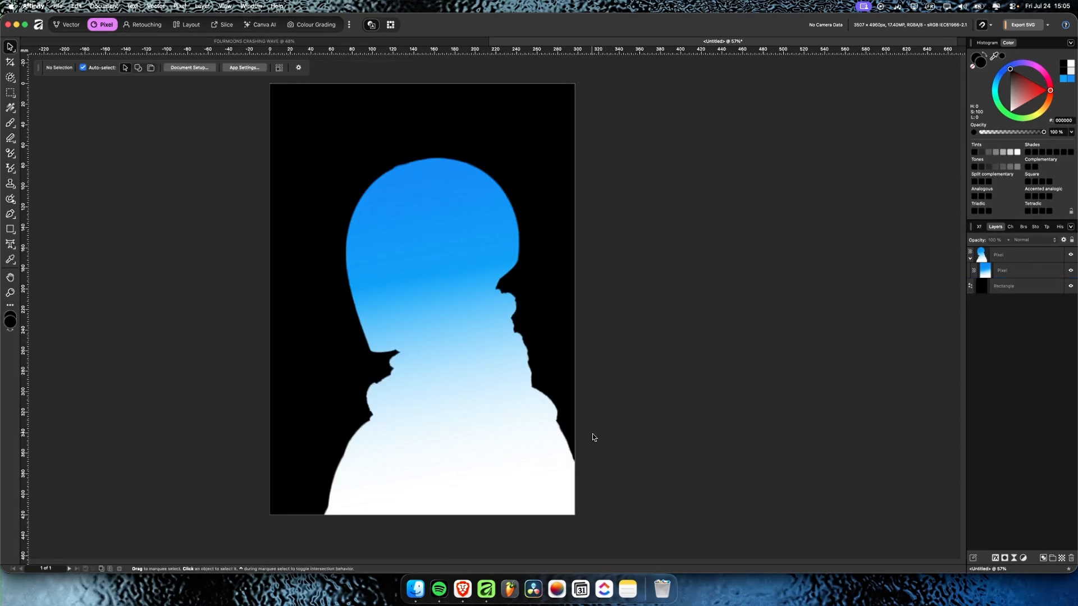
Collapse the gradient-filled figure layer and duplicate it together with its clipped gradient
drag(971, 262, 1009, 251)
click(1009, 252)
key(super+j)
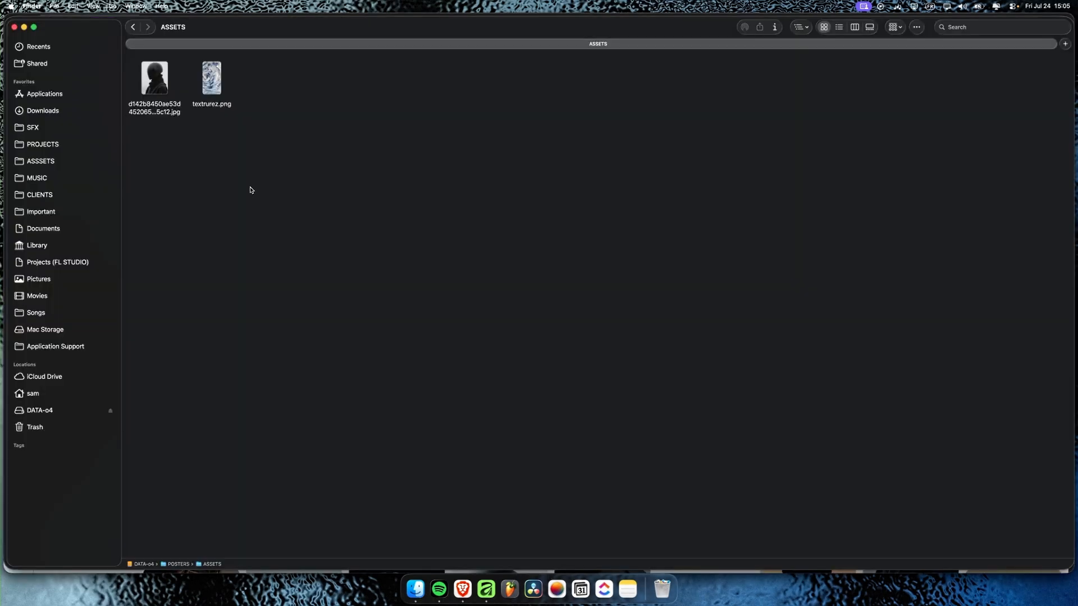
Bring textrurez.png from Finder's ASSETS folder into the poster, scaled to about 308% to cover the page, and place it beneath both figure layers
click(216, 95)
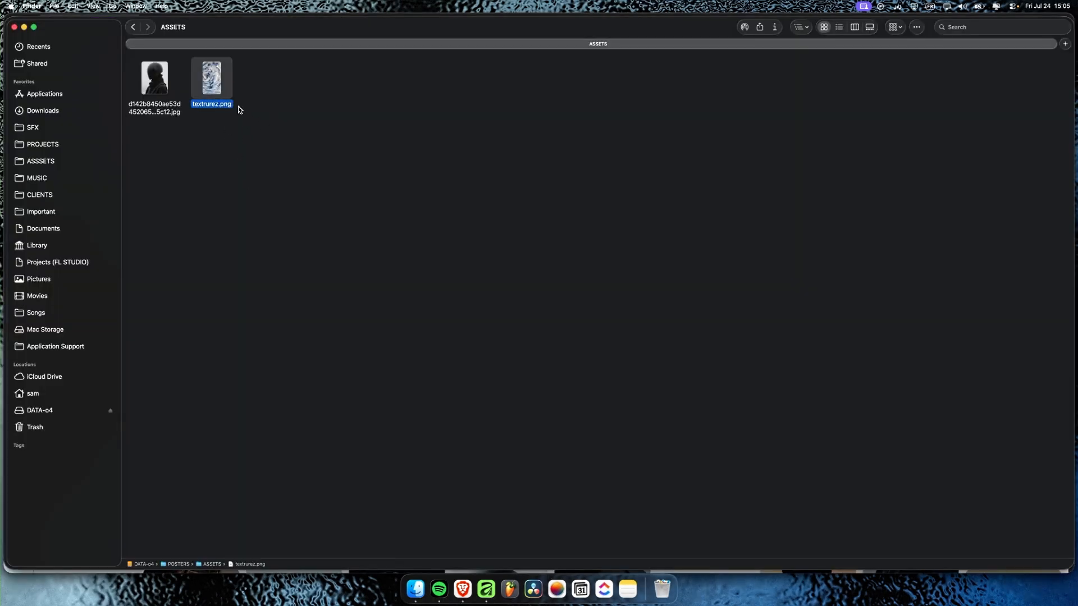
drag(210, 87, 457, 238)
key(space)
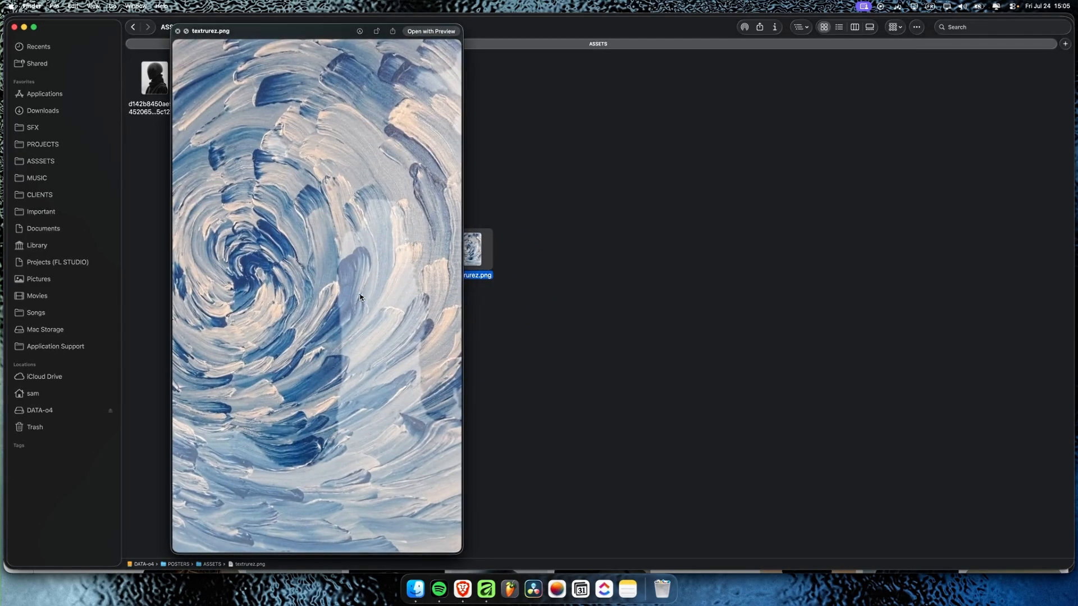
key(space)
drag(472, 249, 335, 193)
key(super+Tab)
drag(372, 258, 479, 372)
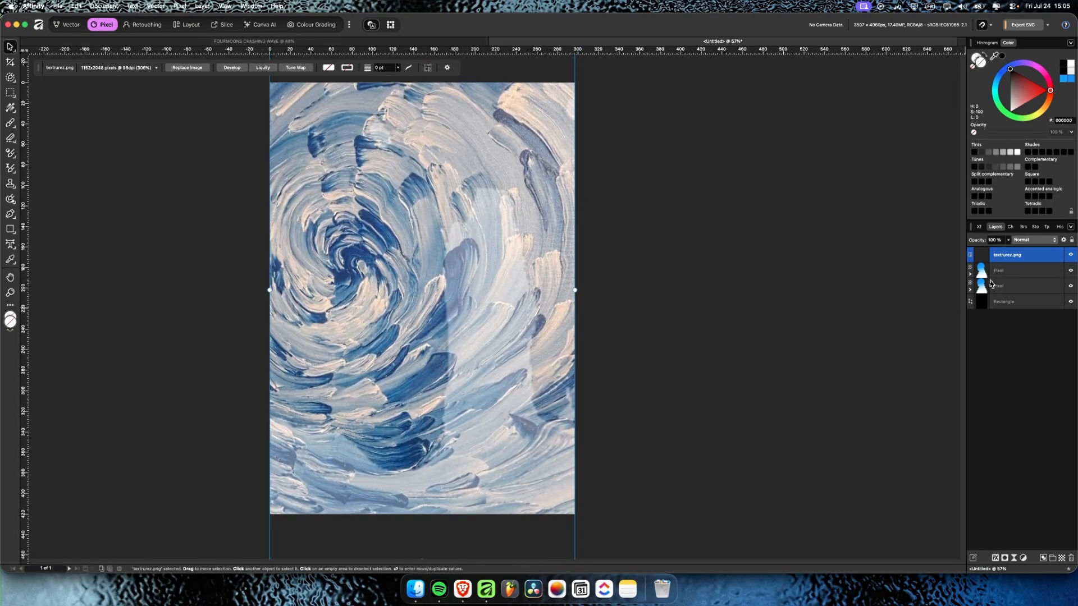
drag(1017, 265, 1017, 298)
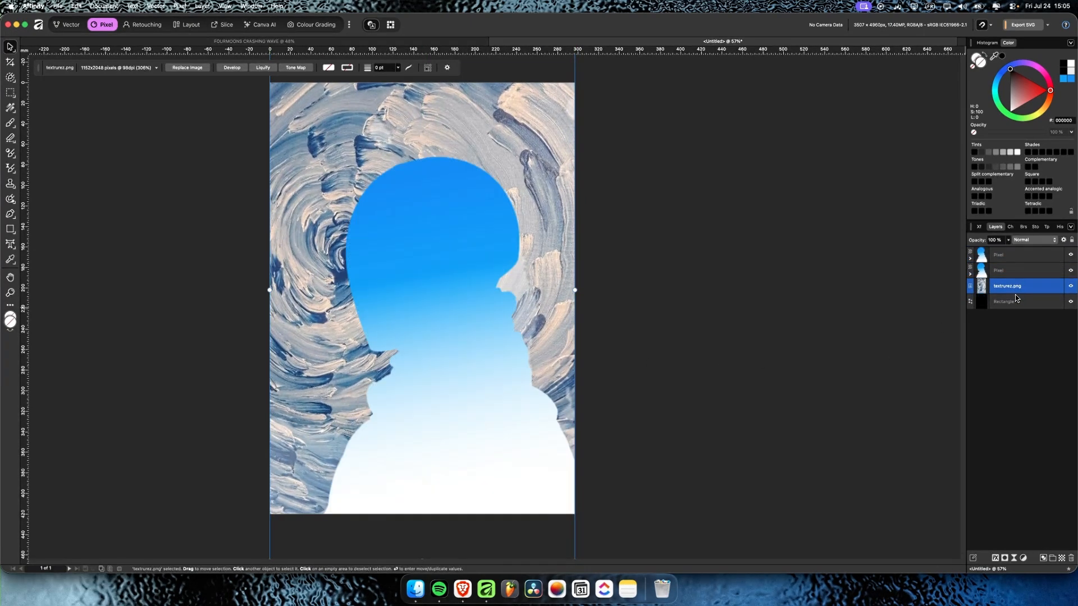
Hide the black rectangle and try a live Displace filter on the lower figure copy, using the layers beneath as the map
click(1022, 303)
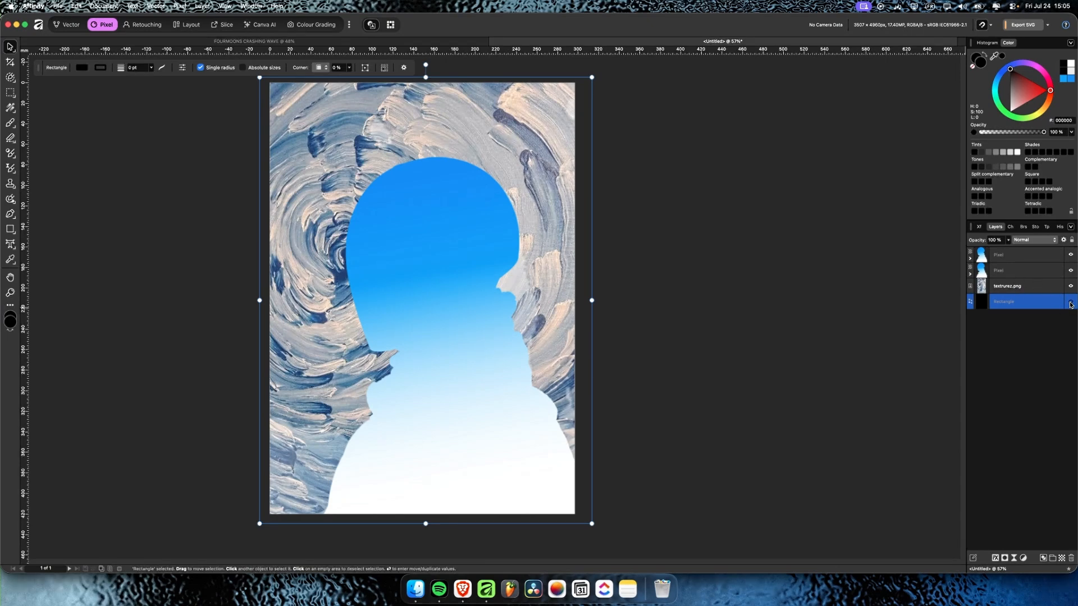
click(1016, 272)
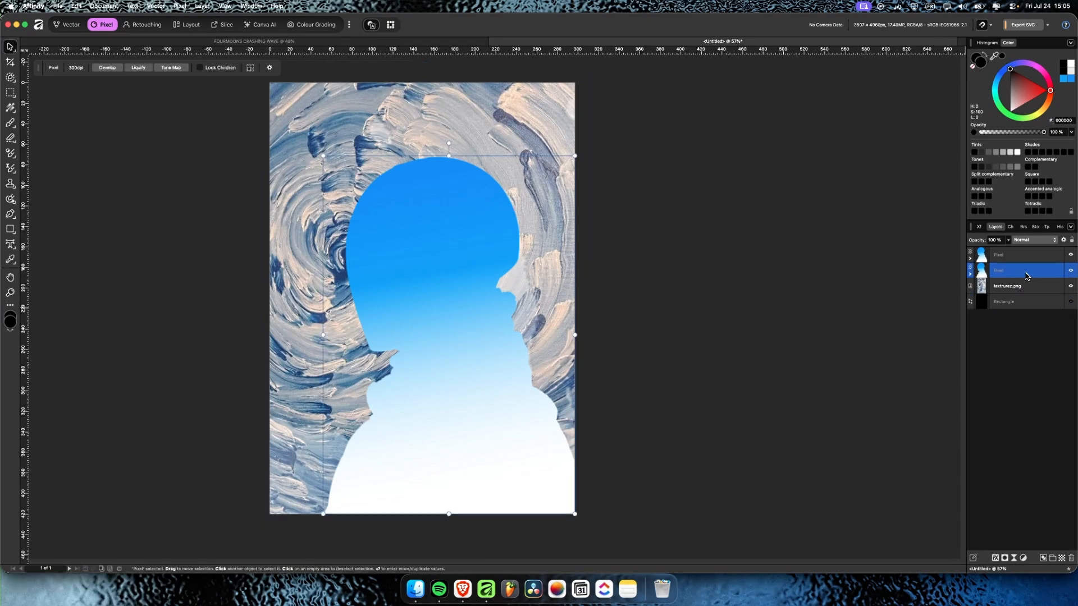
click(1015, 558)
click(975, 511)
click(1015, 559)
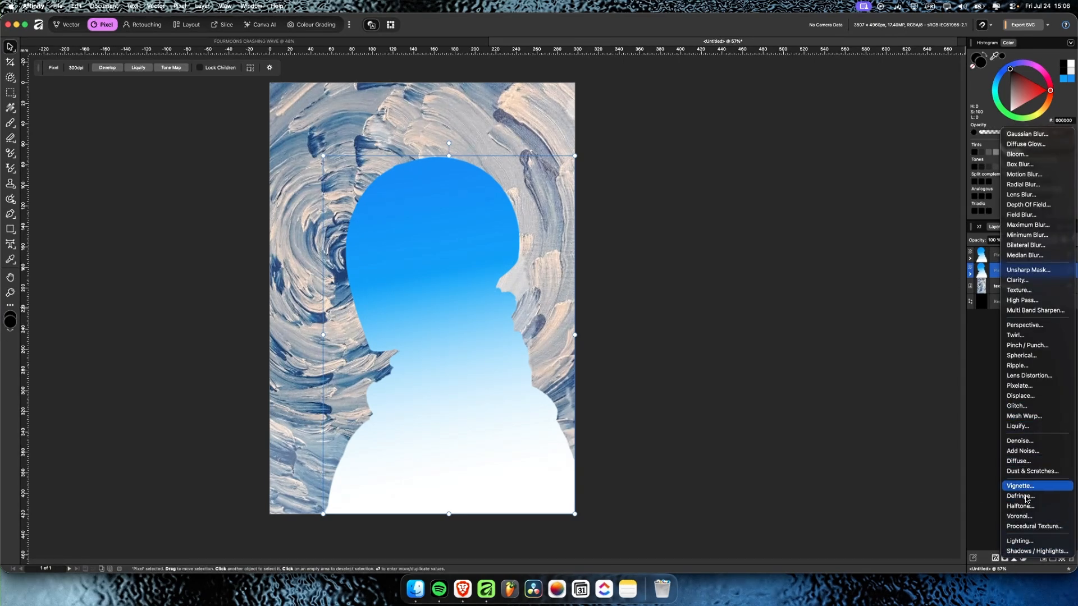
click(1038, 396)
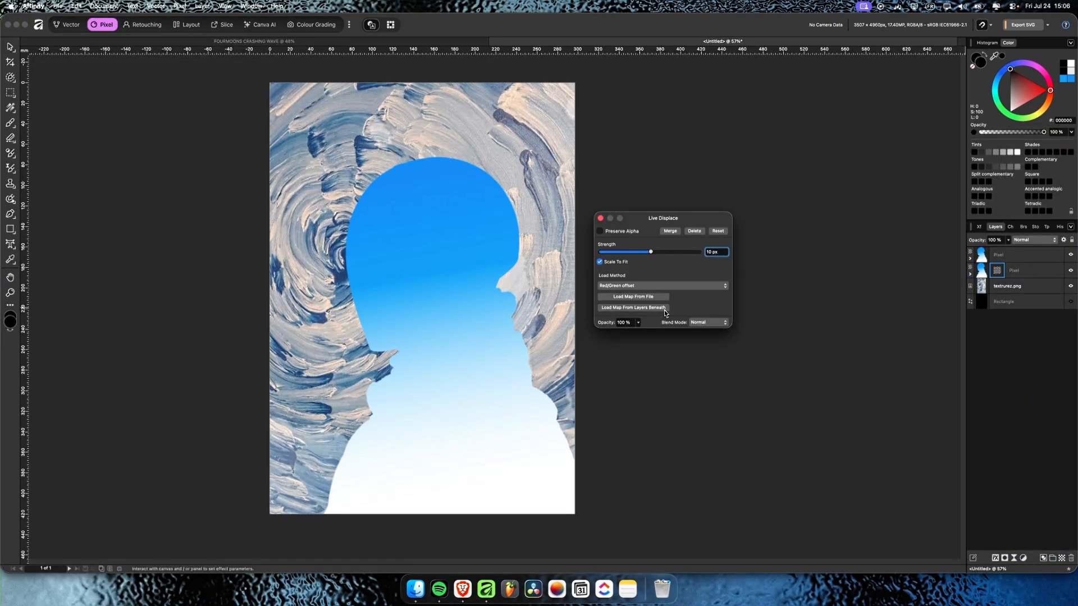
mouse_move(650, 251)
mouse_down()
mouse_move(679, 257)
mouse_move(619, 259)
mouse_move(668, 263)
mouse_up()
key(cmd+z)
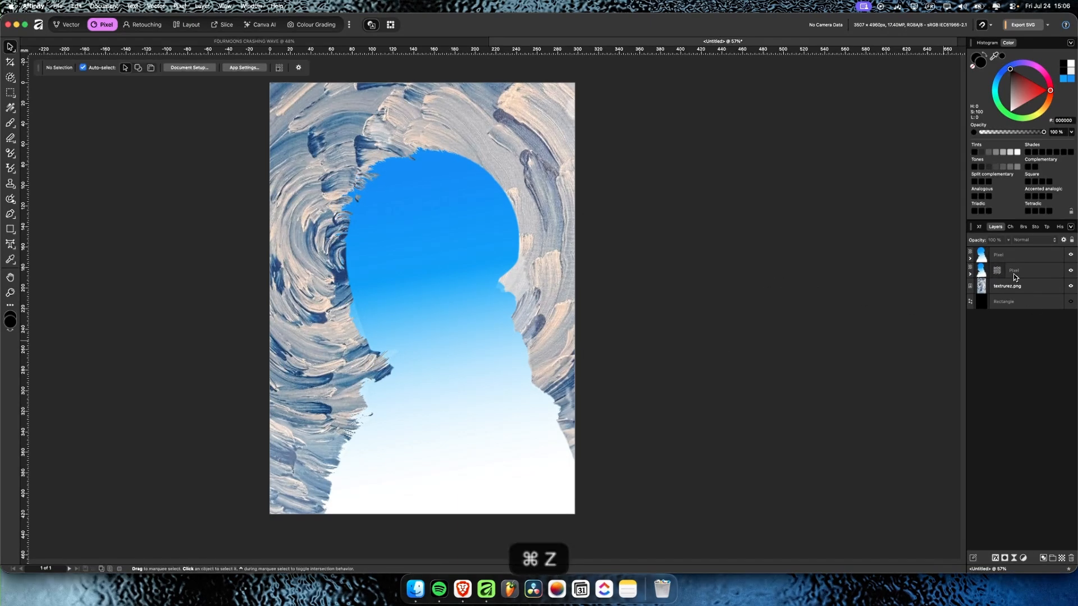
Rotate the painted texture 180° and scale it to about 357%, aligned with the page's right edge
mouse_move(505, 225)
mouse_down()
mouse_move(497, 208)
mouse_move(394, 164)
mouse_move(389, 130)
mouse_move(433, 113)
mouse_move(394, 113)
mouse_move(368, 197)
mouse_move(399, 295)
mouse_move(438, 340)
mouse_move(562, 367)
mouse_move(574, 321)
mouse_move(504, 241)
mouse_up()
mouse_move(575, 311)
mouse_down()
mouse_move(585, 310)
mouse_move(575, 311)
mouse_up()
scroll(608, 296, down, 5)
drag(525, 173, 530, 438)
scroll(567, 349, up, 3)
drag(567, 348, 540, 302)
drag(582, 241, 617, 246)
mouse_move(589, 264)
mouse_down()
mouse_move(565, 264)
mouse_move(582, 264)
mouse_up()
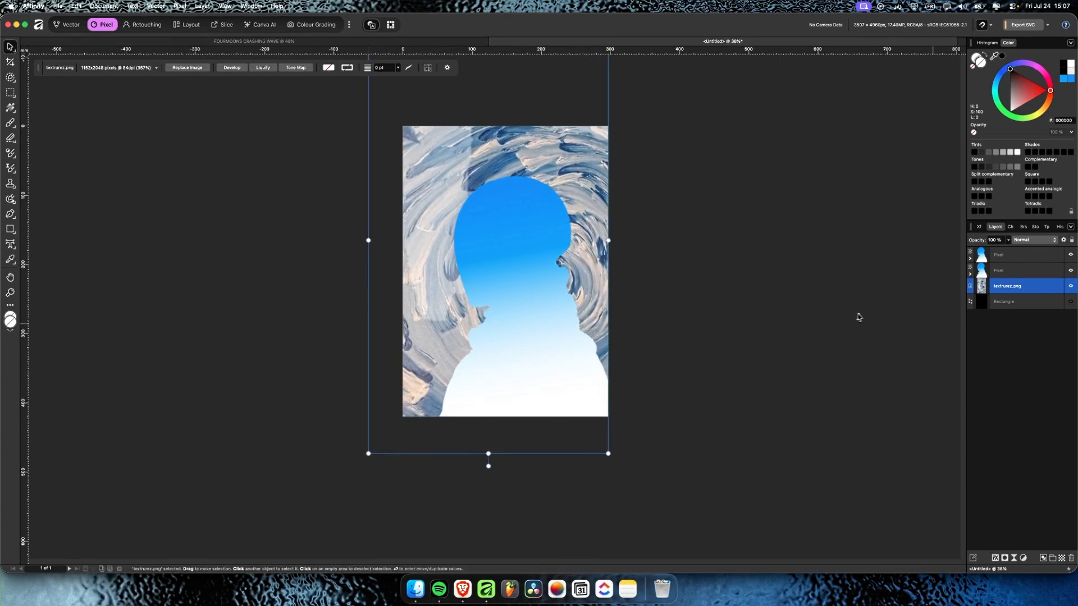
Apply a live Displace filter to the lower figure copy, with the map loaded from the layers beneath and strength about -361.1 px
click(1023, 274)
click(1015, 559)
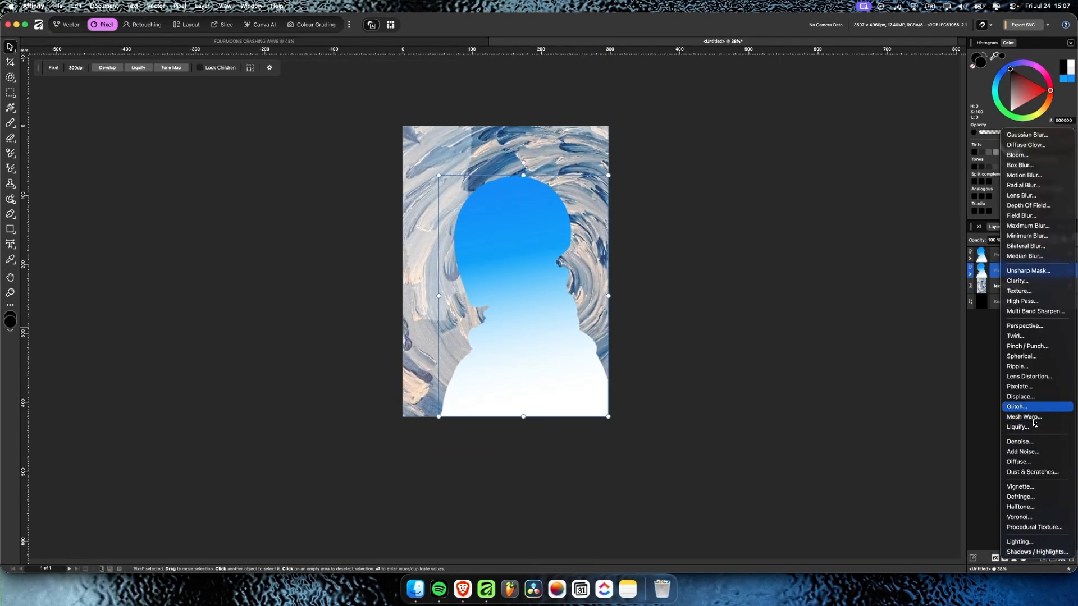
key(Escape)
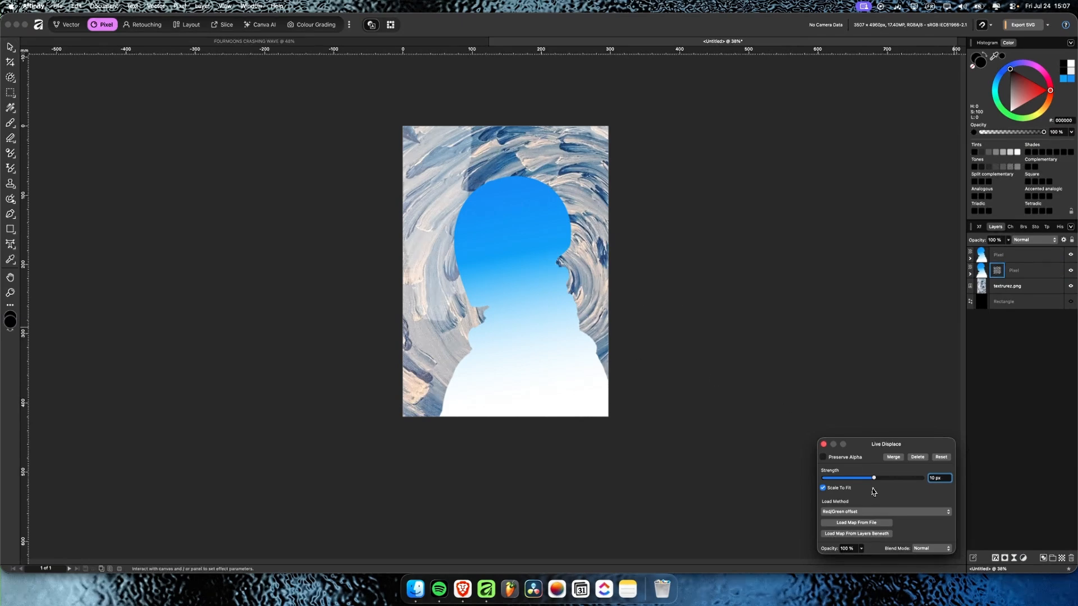
drag(881, 480, 838, 481)
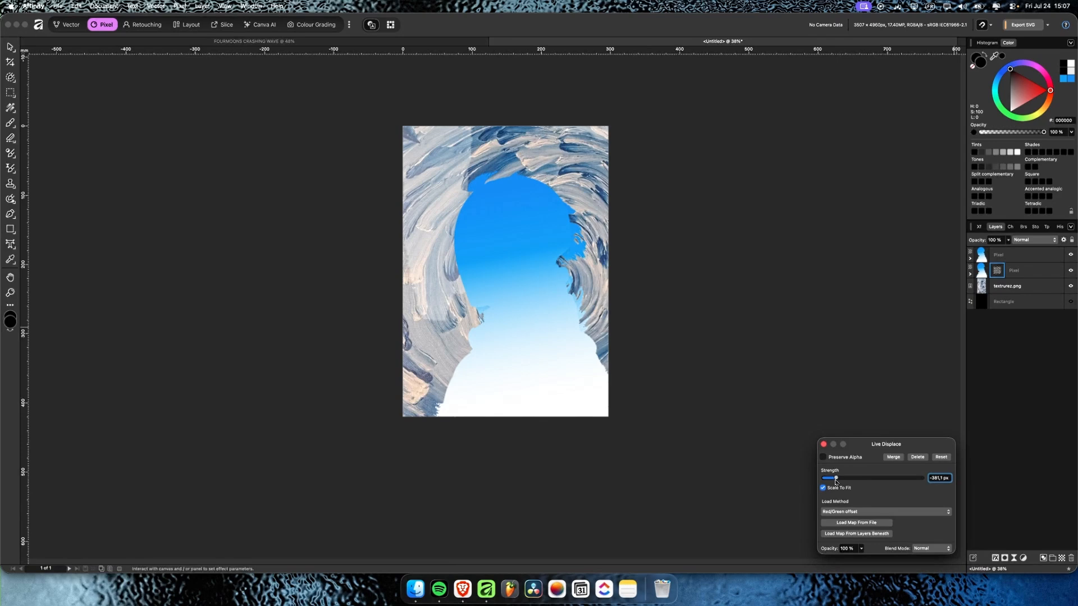
scroll(476, 196, up, 5)
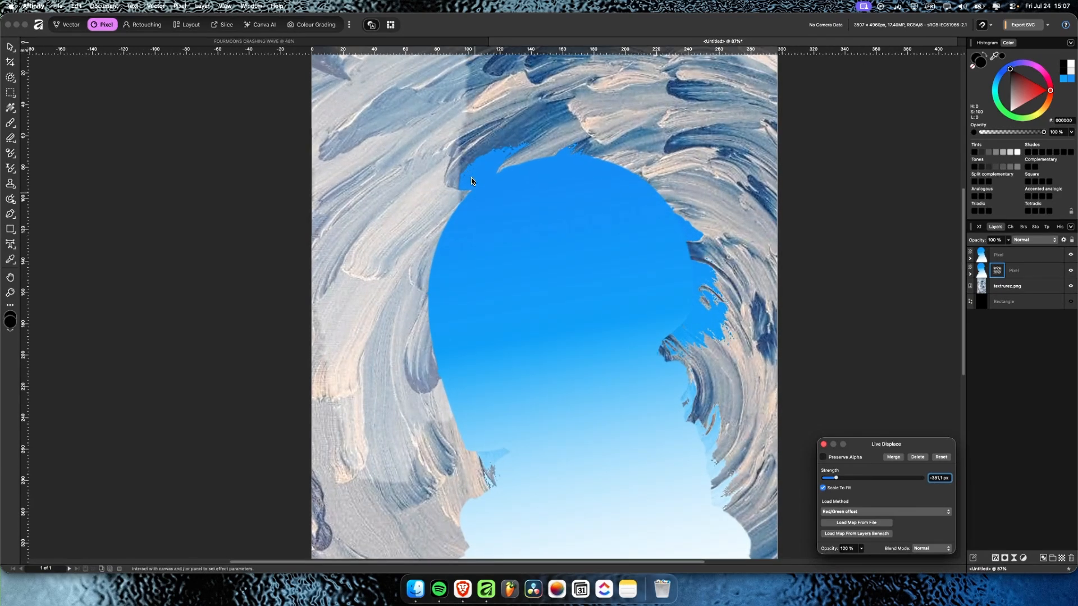
scroll(496, 194, down, 4)
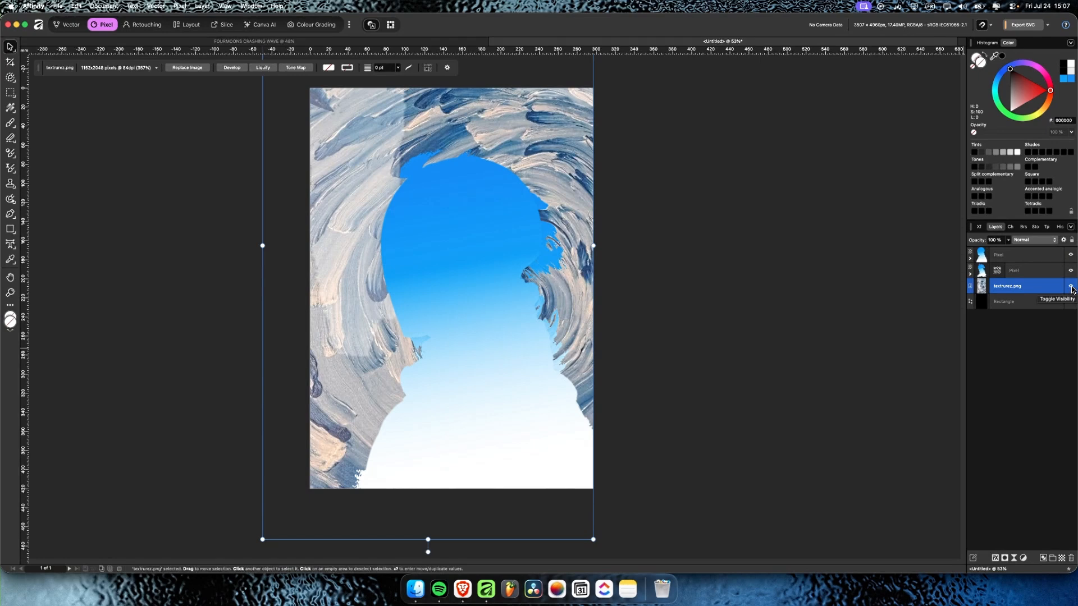
Hide the textrurez.png layer, show the black rectangle behind the figure, and clear the layer selection
click(1070, 287)
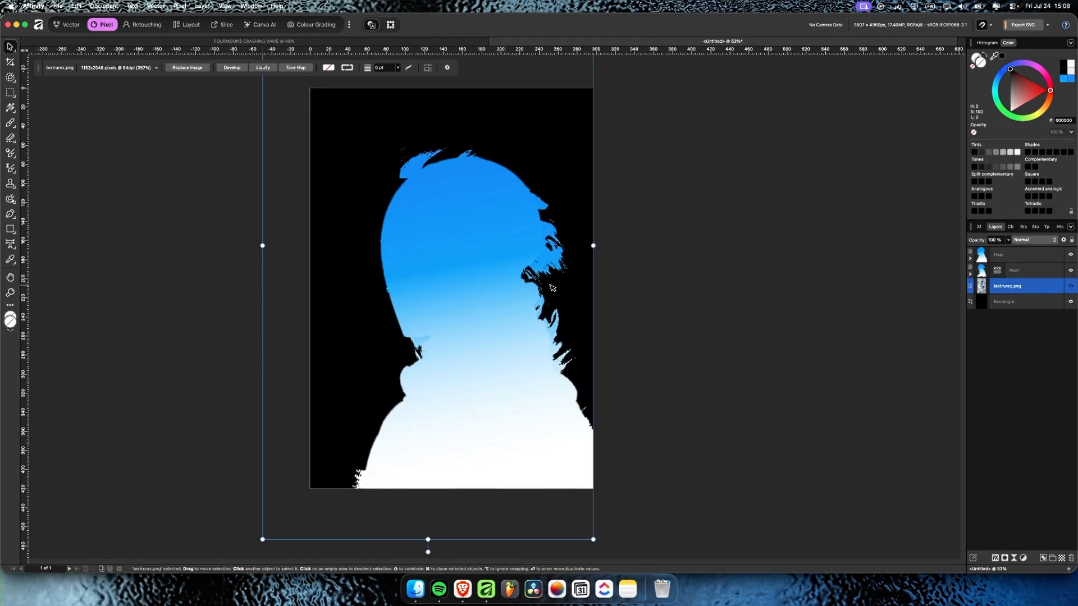
scroll(539, 286, up, 5)
scroll(522, 290, down, 2)
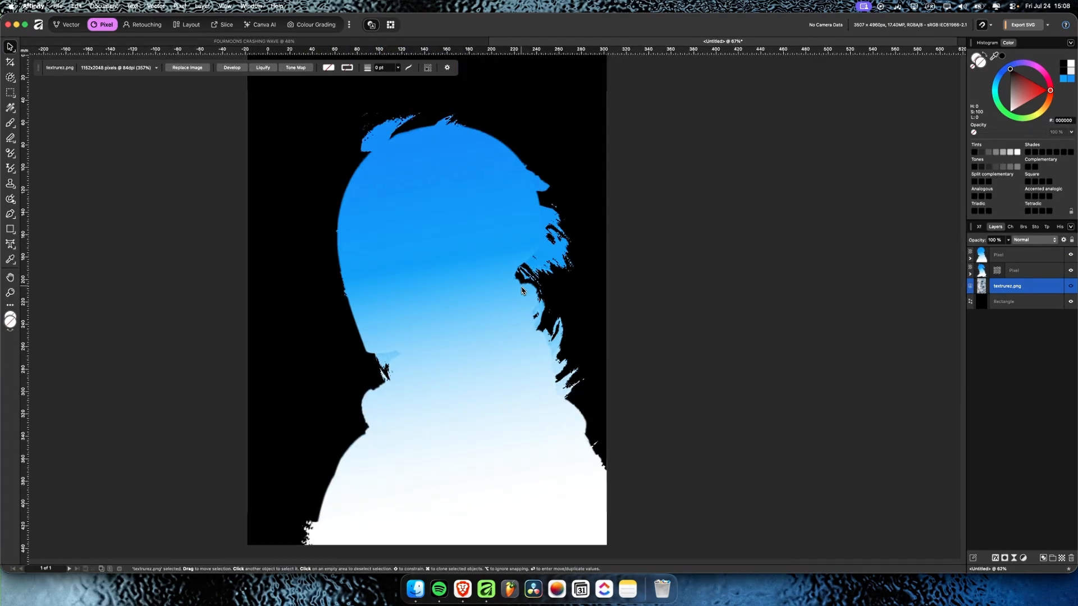
scroll(522, 291, down, 1)
click(784, 276)
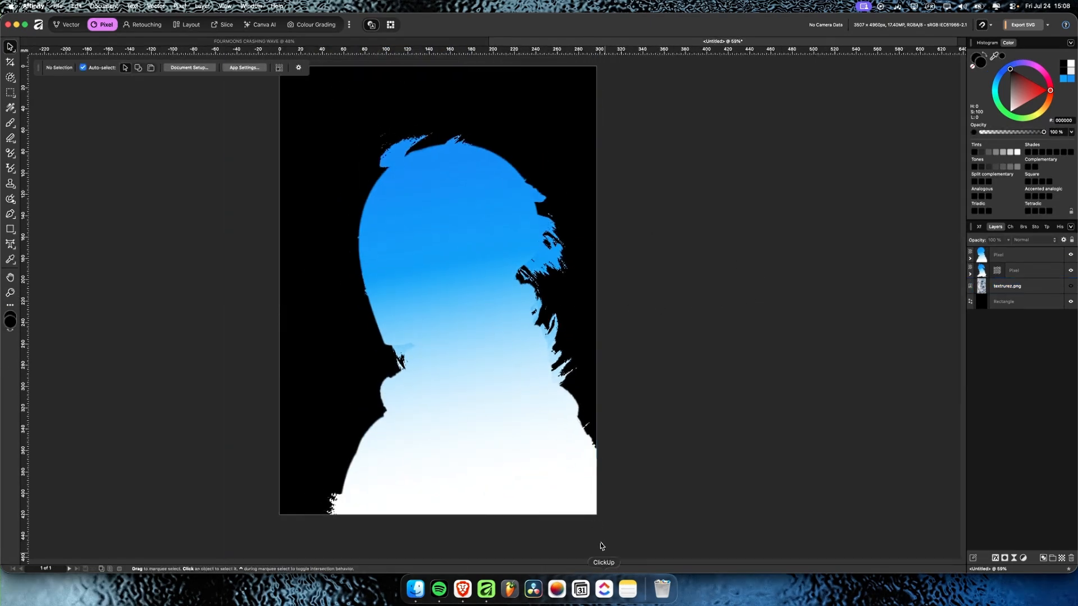
Place the 3.jpg crumpled-paper texture from Finder above the figure, scaled to about 119% so it covers the whole page
key(super+Tab)
drag(554, 293, 412, 270)
scroll(412, 270, down, 3)
drag(496, 389, 530, 438)
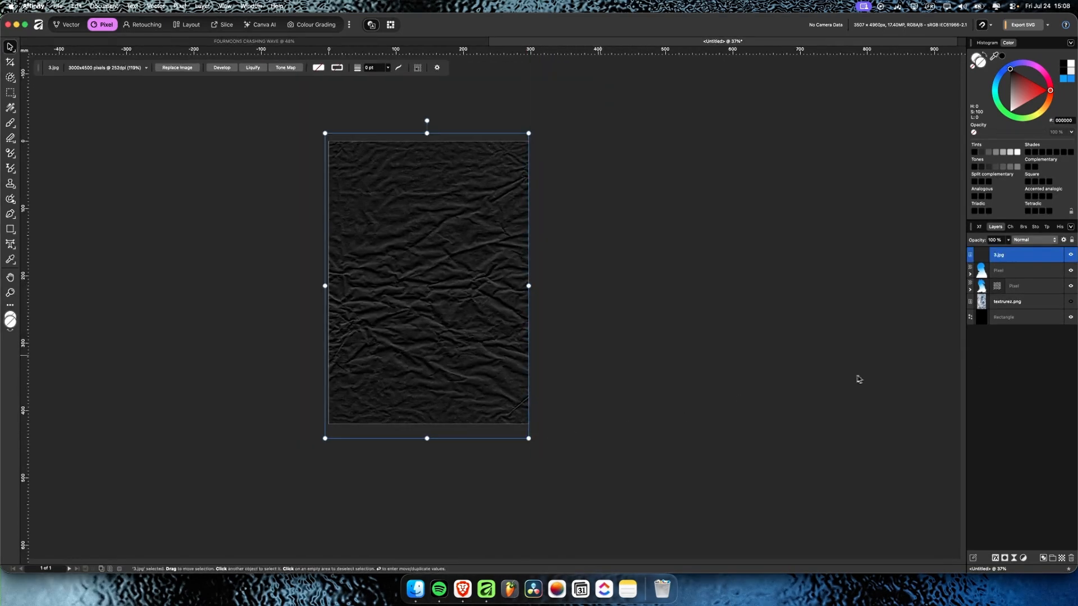
scroll(505, 331, up, 3)
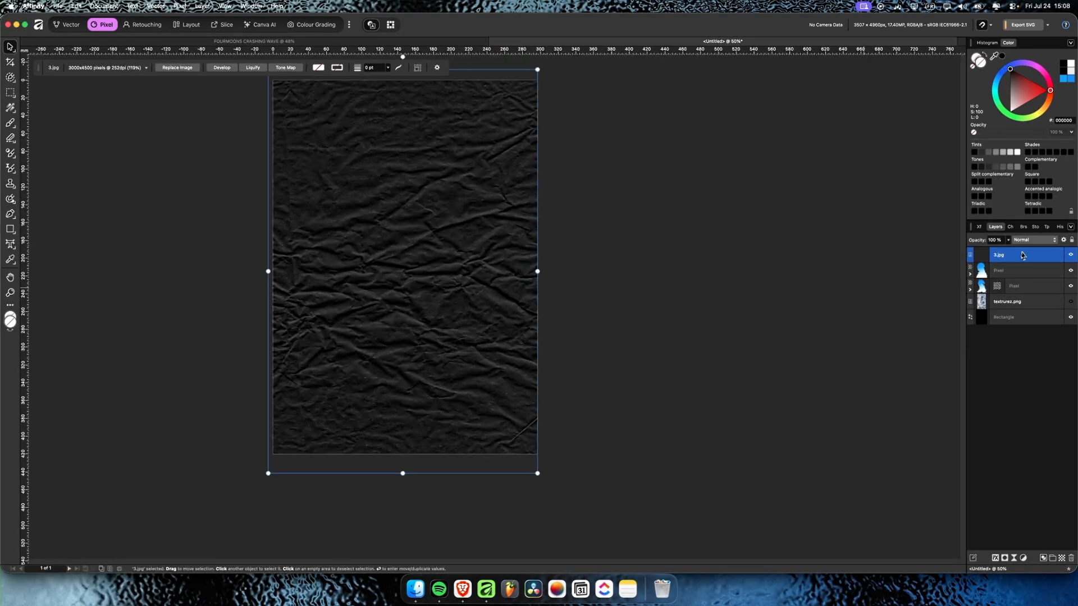
Preview the blend modes for the 3.jpg texture layer and set it to Contrast Negate
click(1016, 355)
click(1012, 256)
click(1036, 240)
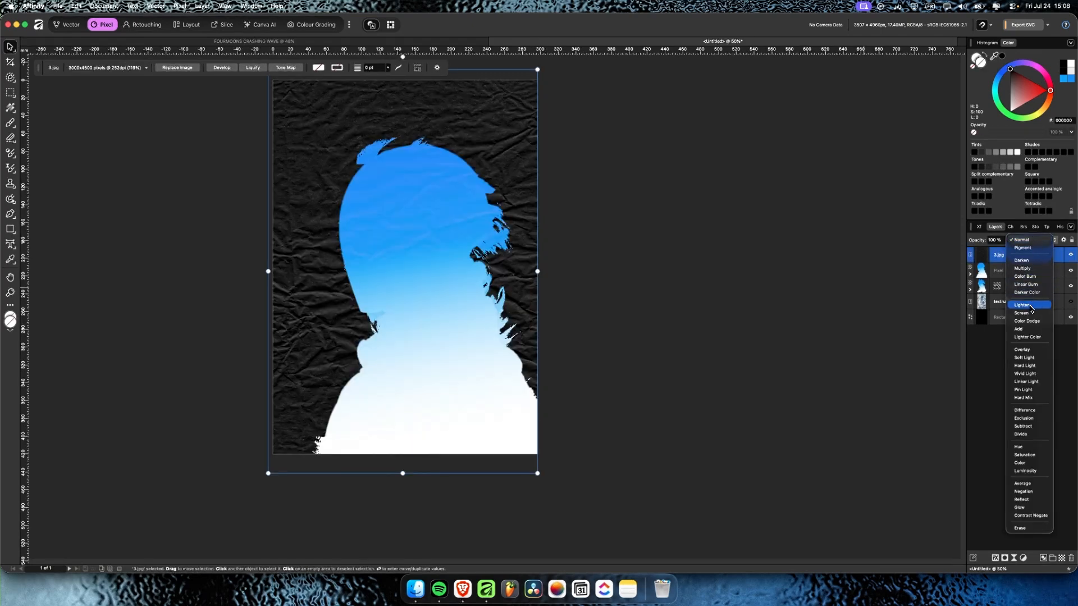
key(Down)
key(Down)
key(Down)
key(Down)
key(Down)
key(Down)
key(Down)
key(Down)
key(Down)
key(Down)
key(Down)
key(Down)
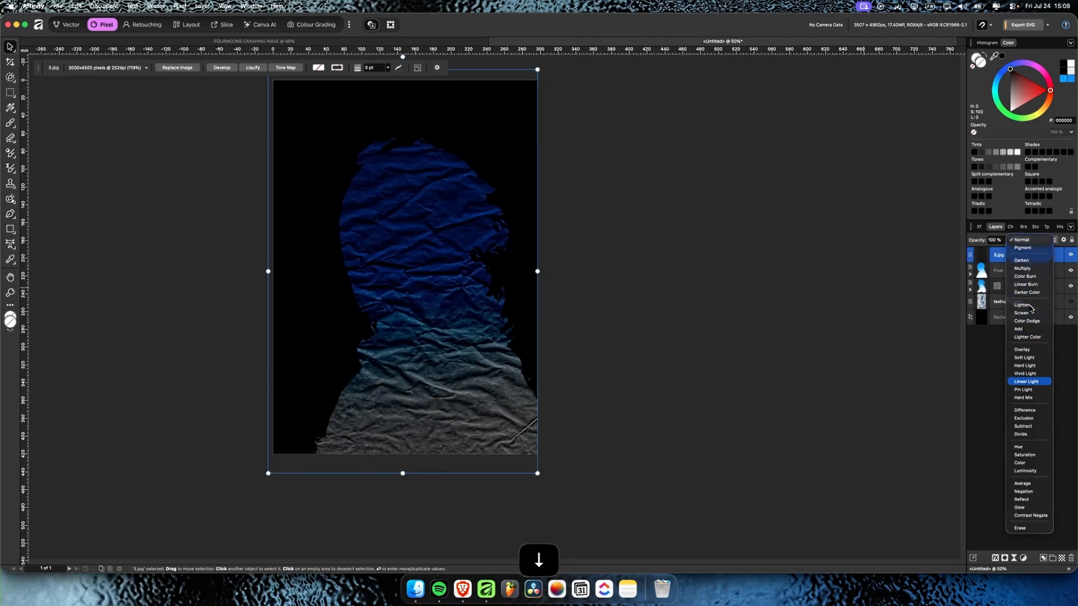
key(Down)
key(Down)
key(Down)
key(Down)
key(Down)
key(Down)
key(Down)
key(Down)
key(Down)
key(Down)
key(Down)
key(Down)
key(Up)
key(Down)
key(Return)
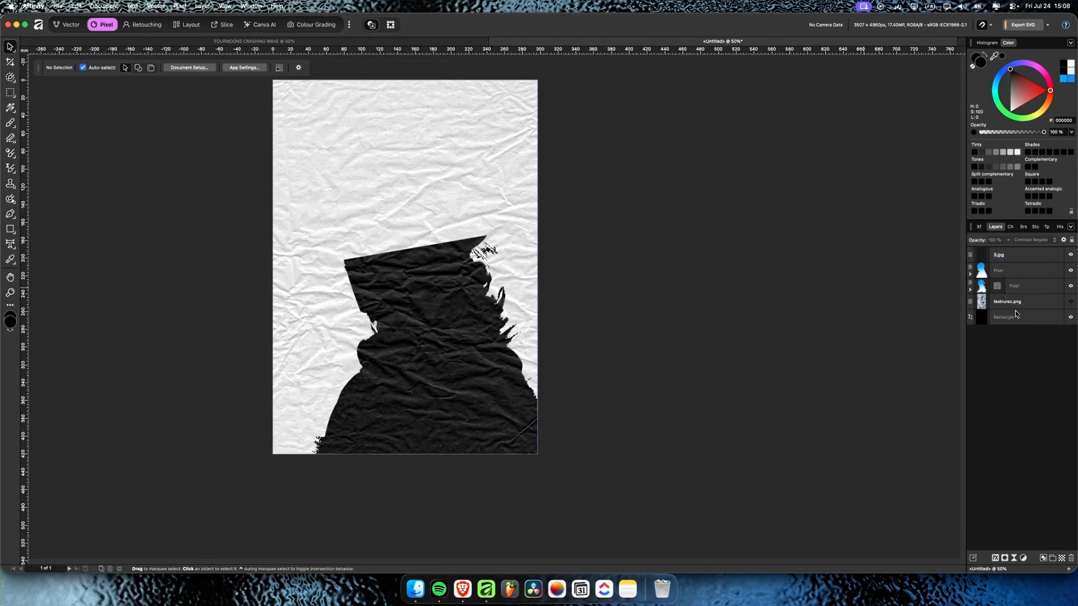
Recolour the gradient clipped inside the upper figure copy to solid white
click(1017, 271)
click(1001, 256)
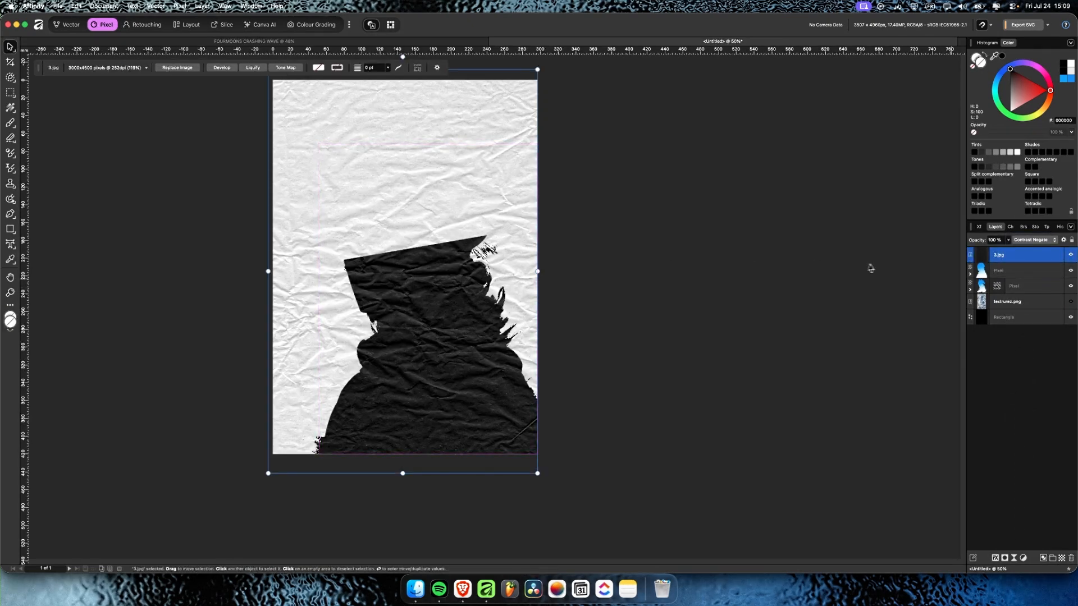
click(1004, 273)
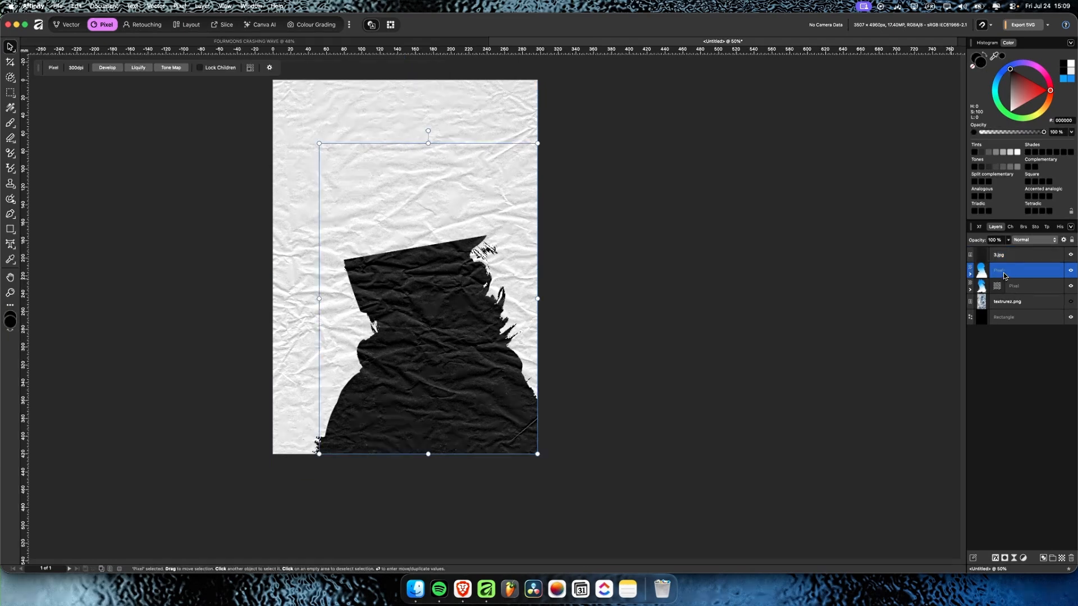
click(971, 290)
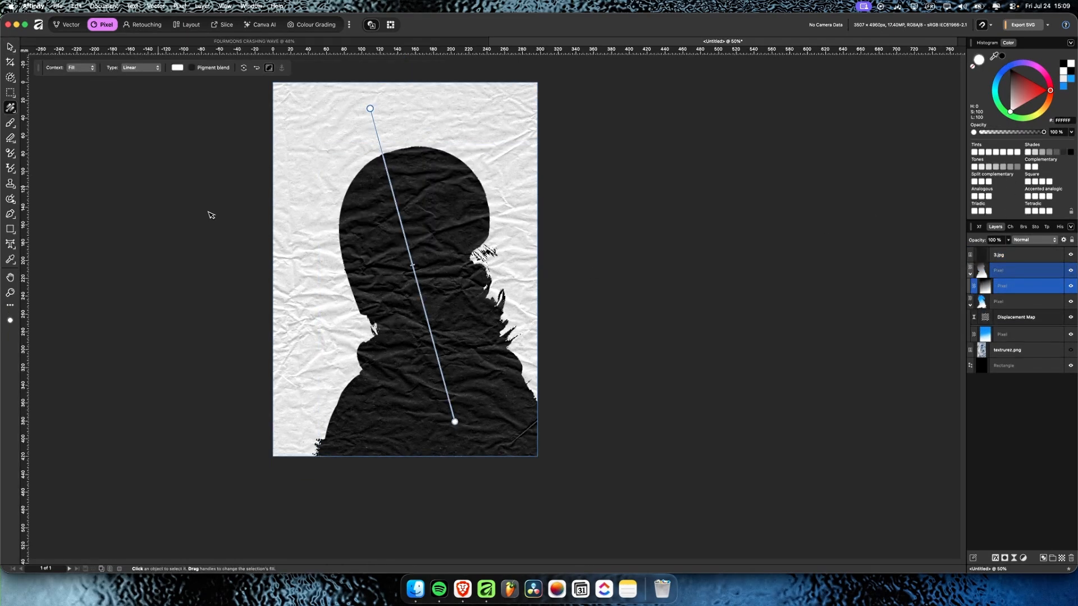
click(10, 47)
click(1040, 414)
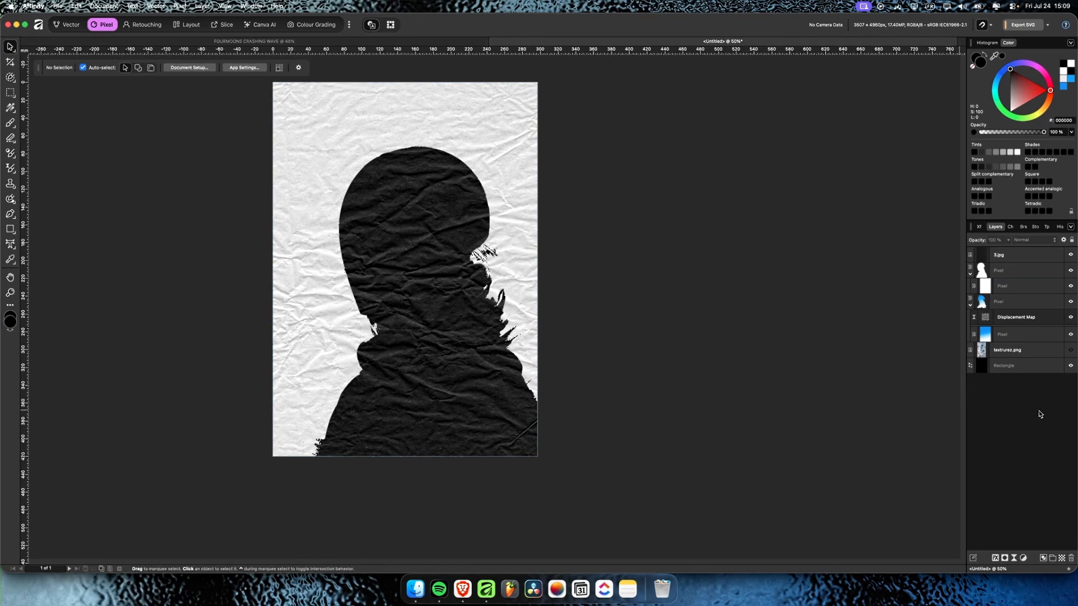
Recolour the gradient clipped inside the displaced lower figure copy to solid white
click(994, 304)
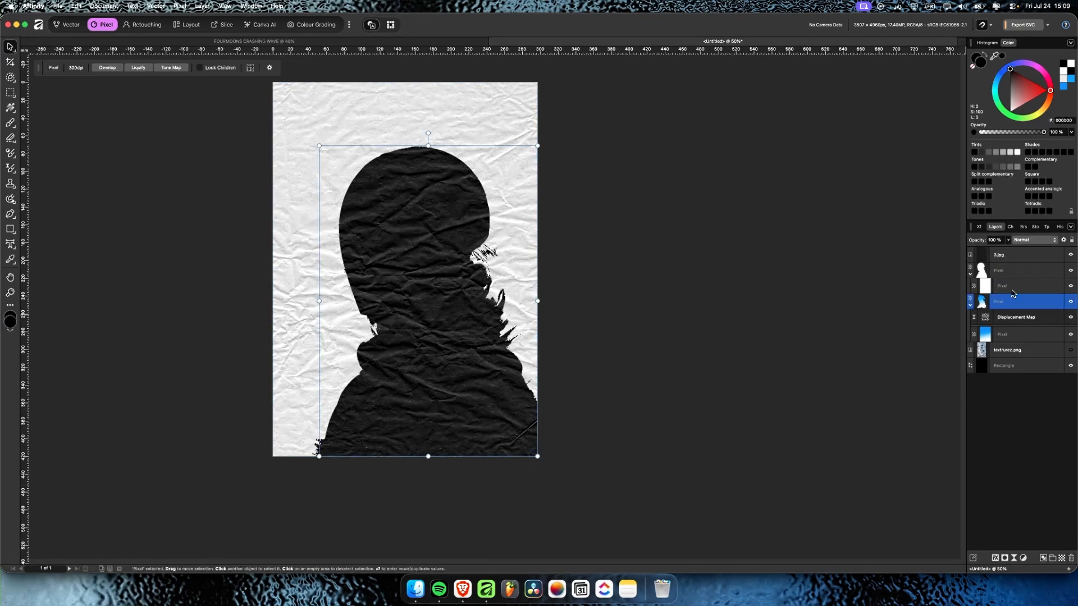
click(970, 306)
click(970, 306)
click(1010, 317)
click(1014, 338)
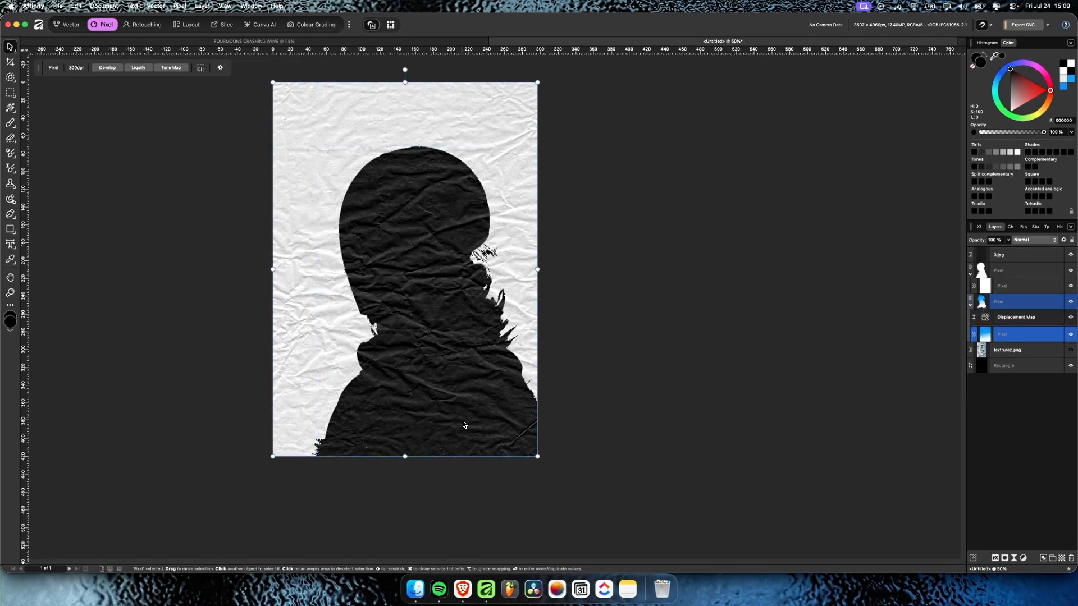
key(g)
key(super+z)
key(super+z)
key(super+z)
key(super+z)
key(super+z)
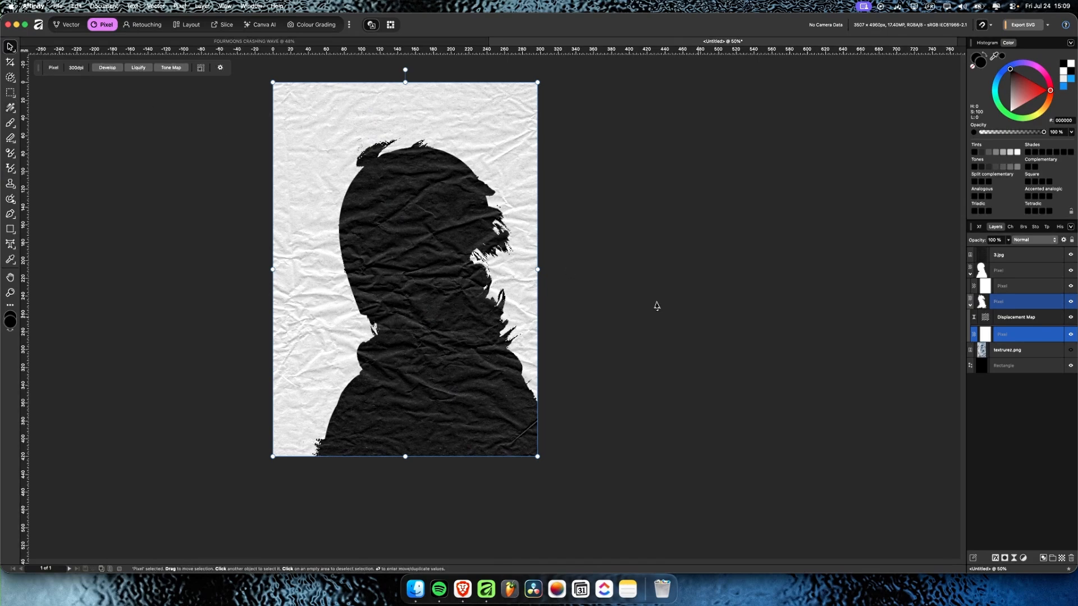
Check the 3.jpg layer's blend mode and examine the silhouette's torn edges and paper creases across the poster
scroll(416, 285, up, 1)
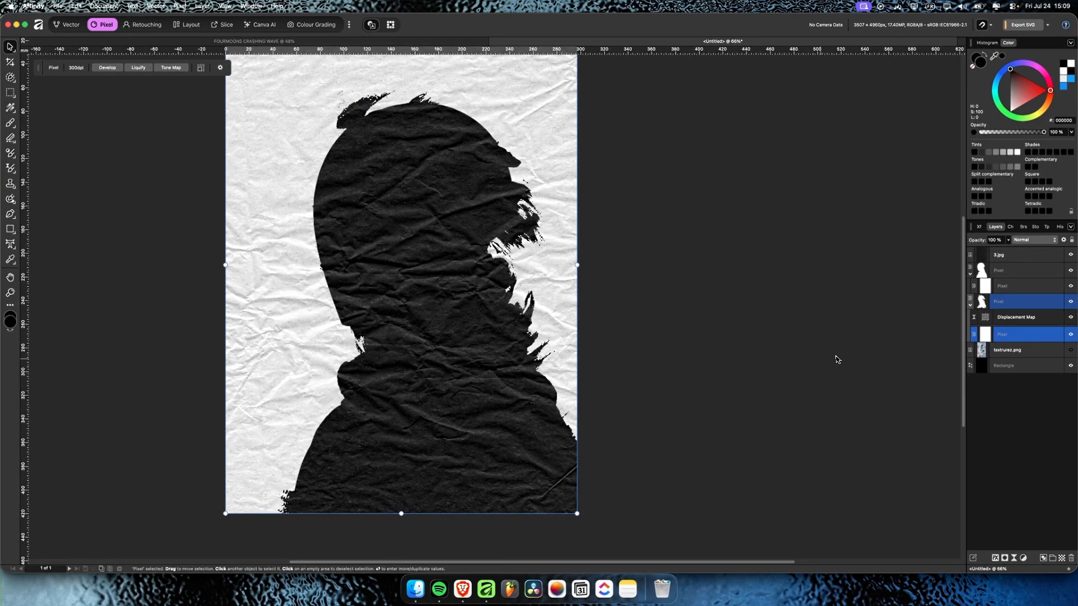
scroll(475, 271, down, 2)
scroll(382, 210, up, 2)
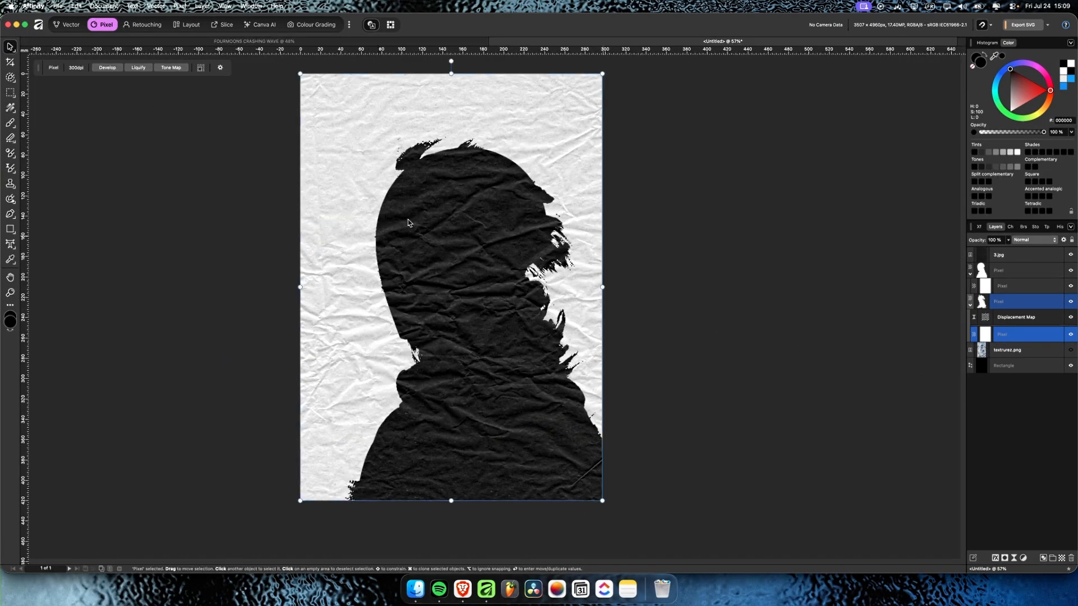
click(1024, 256)
click(1030, 240)
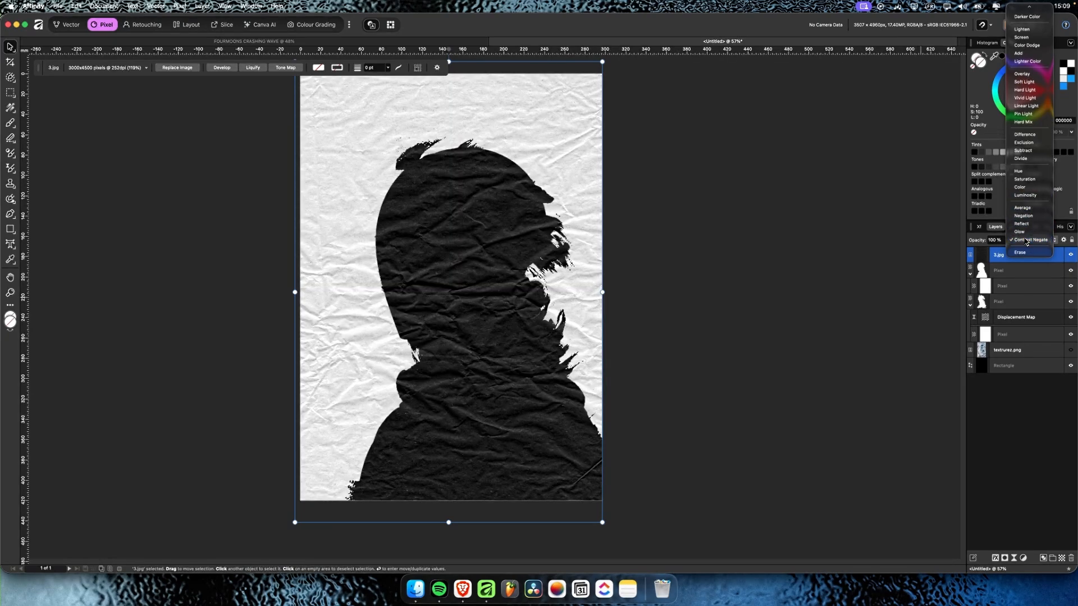
click(1029, 240)
click(815, 396)
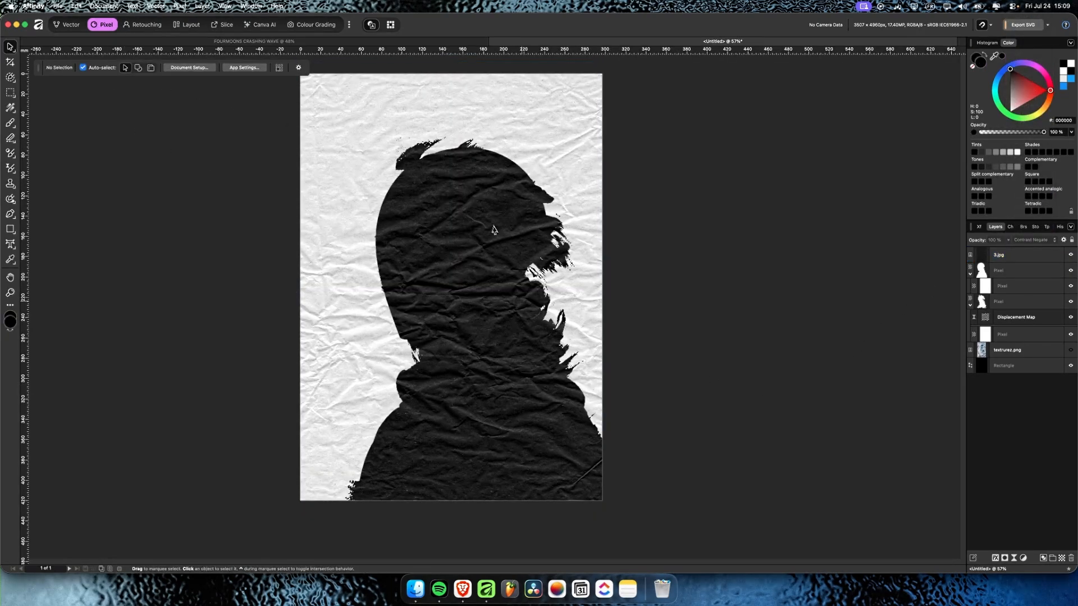
scroll(502, 306, down, 3)
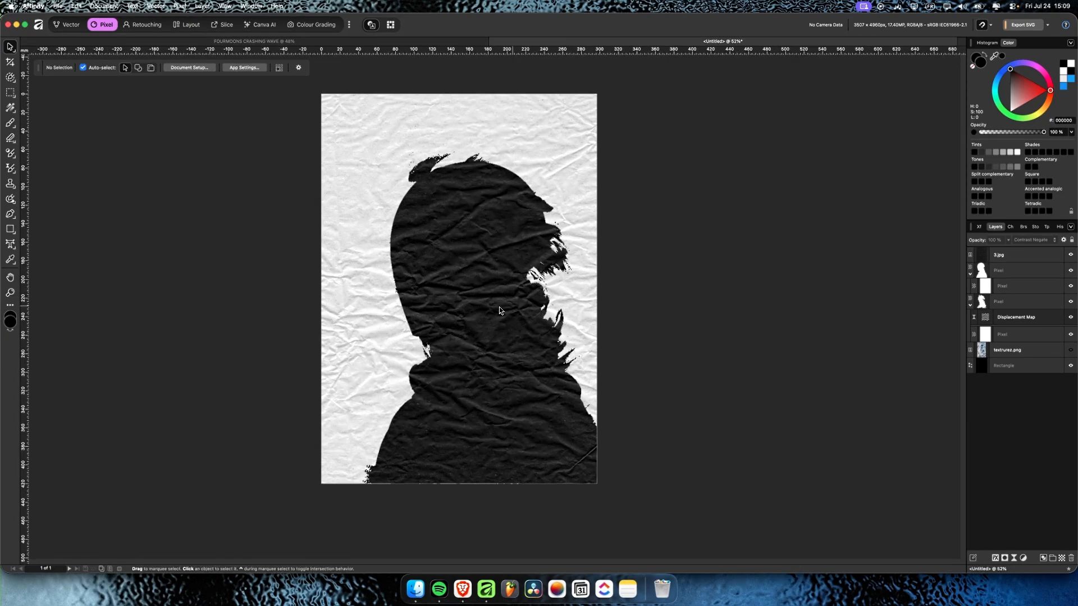
scroll(389, 326, up, 3)
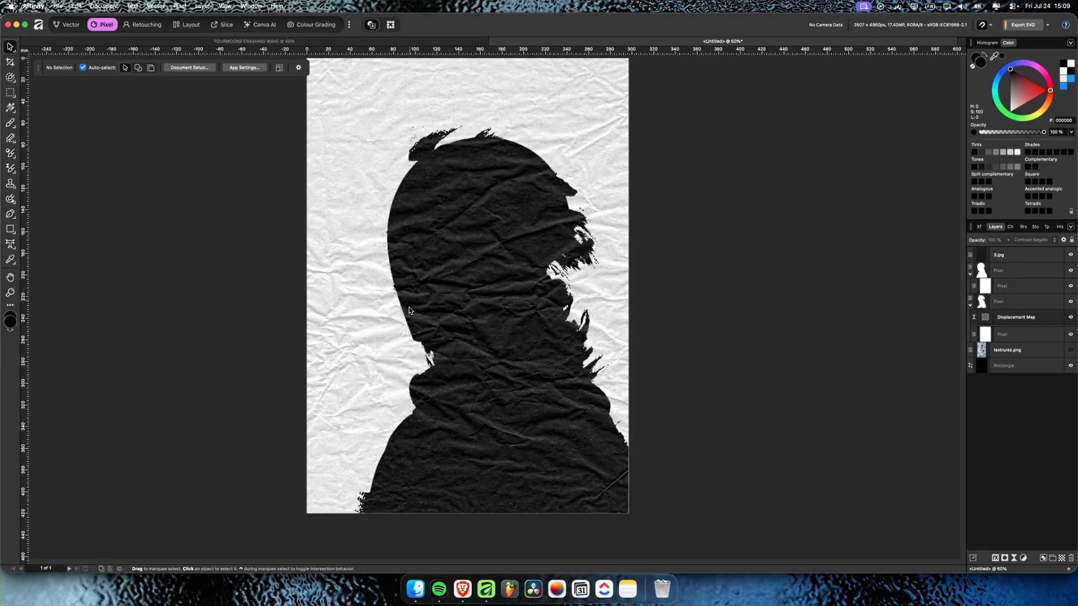
scroll(486, 365, down, 2)
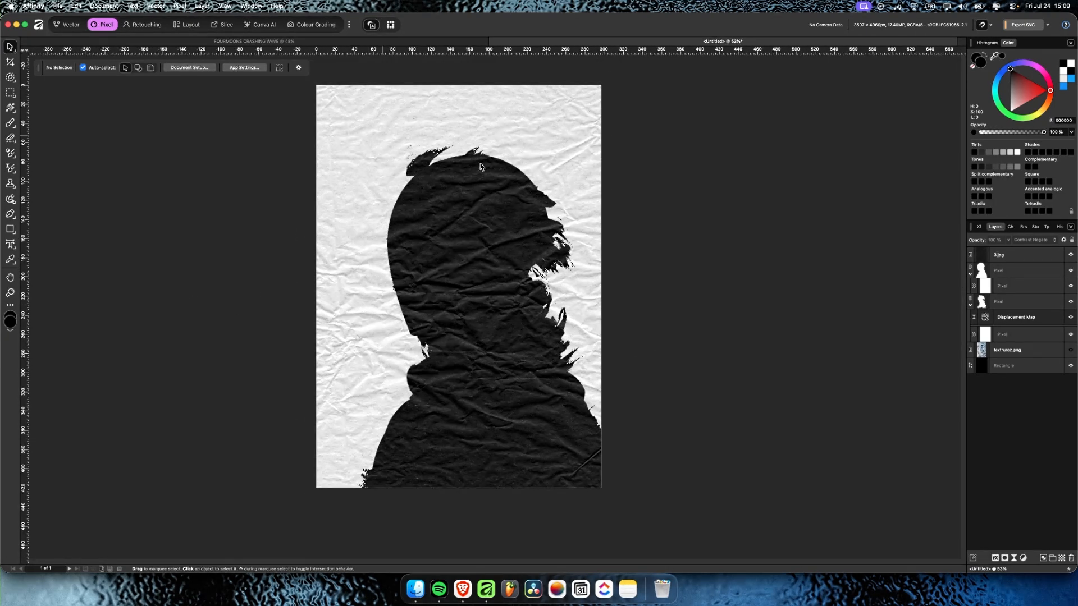
Add a Gradient Map adjustment above the texture and change its middle colour stop from green to black
click(1023, 558)
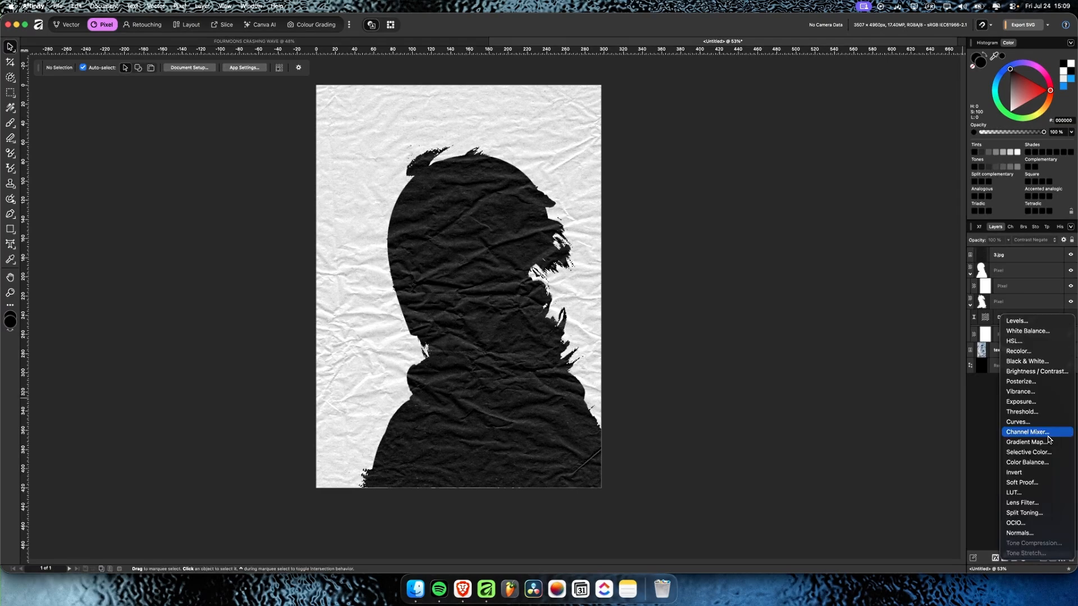
click(1042, 444)
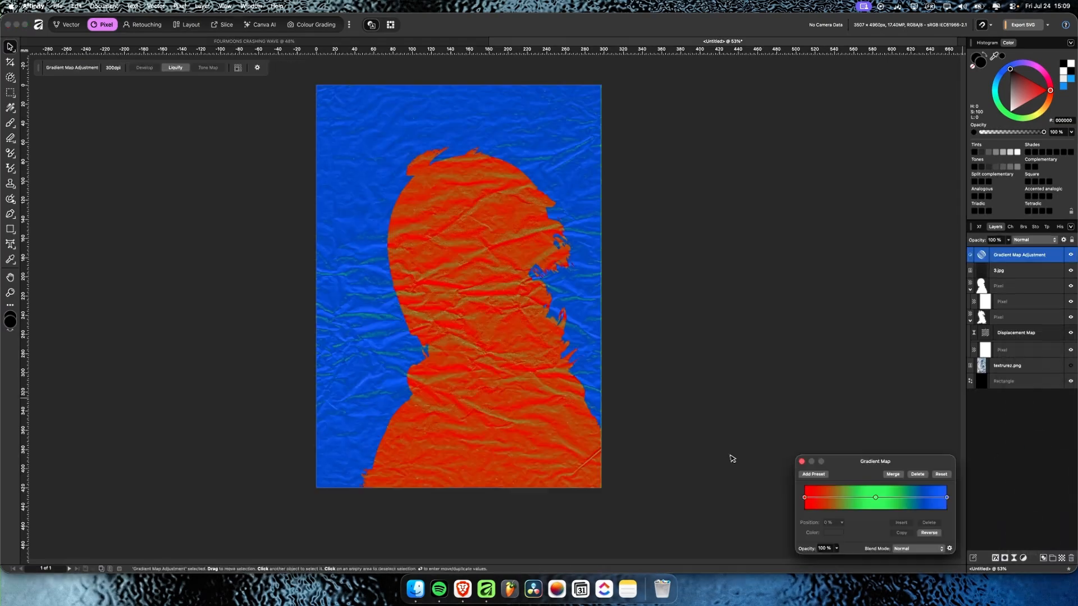
drag(833, 457, 698, 370)
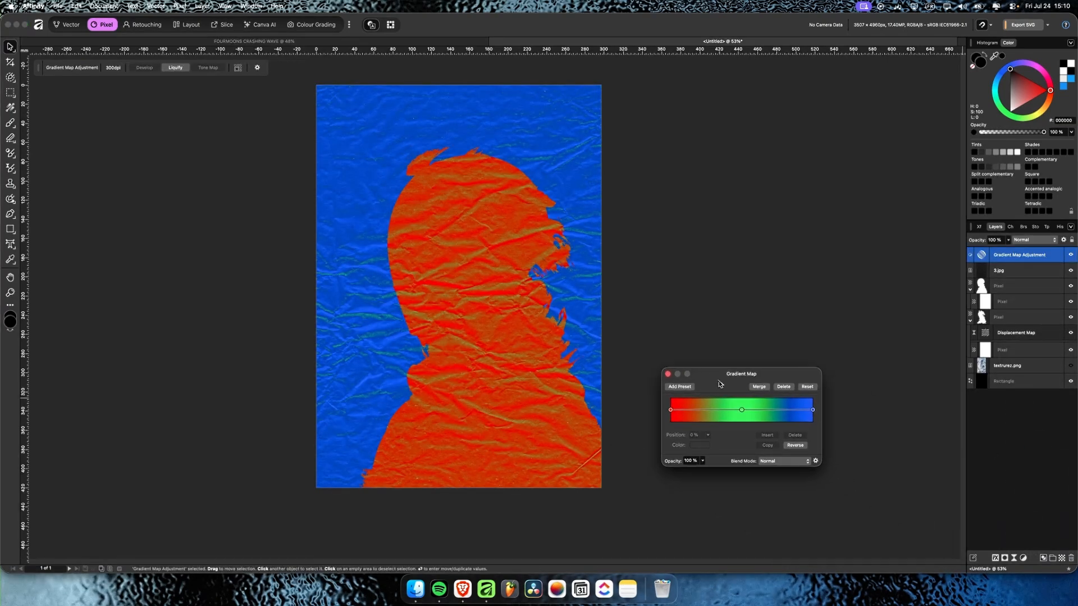
click(741, 409)
click(699, 444)
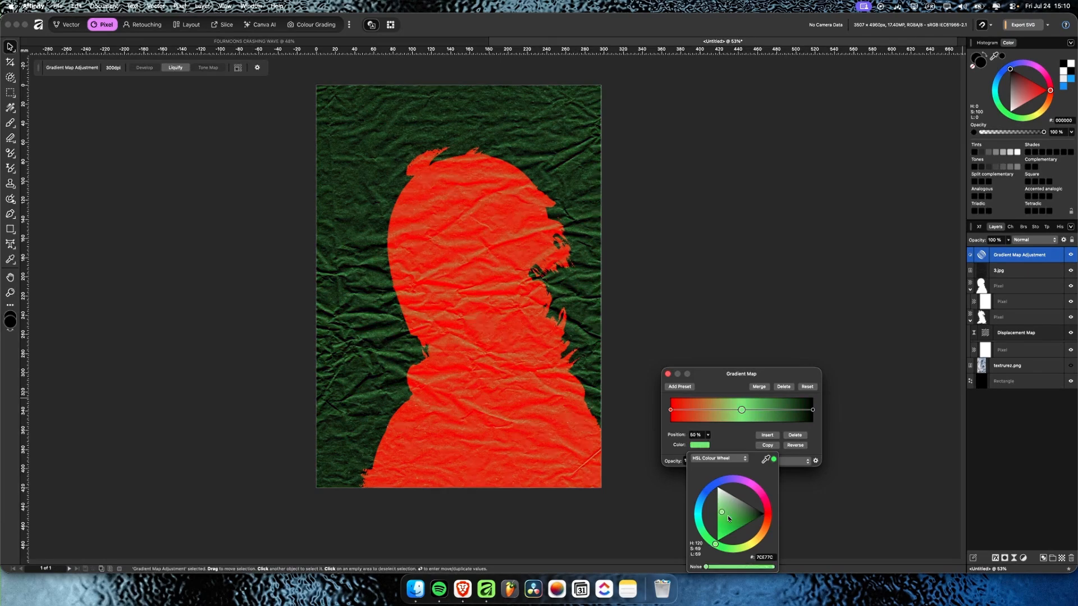
drag(715, 544, 766, 523)
Recolour the Gradient Map's end stop to dark grey and shift the middle stop slightly towards the red end
click(812, 410)
click(725, 493)
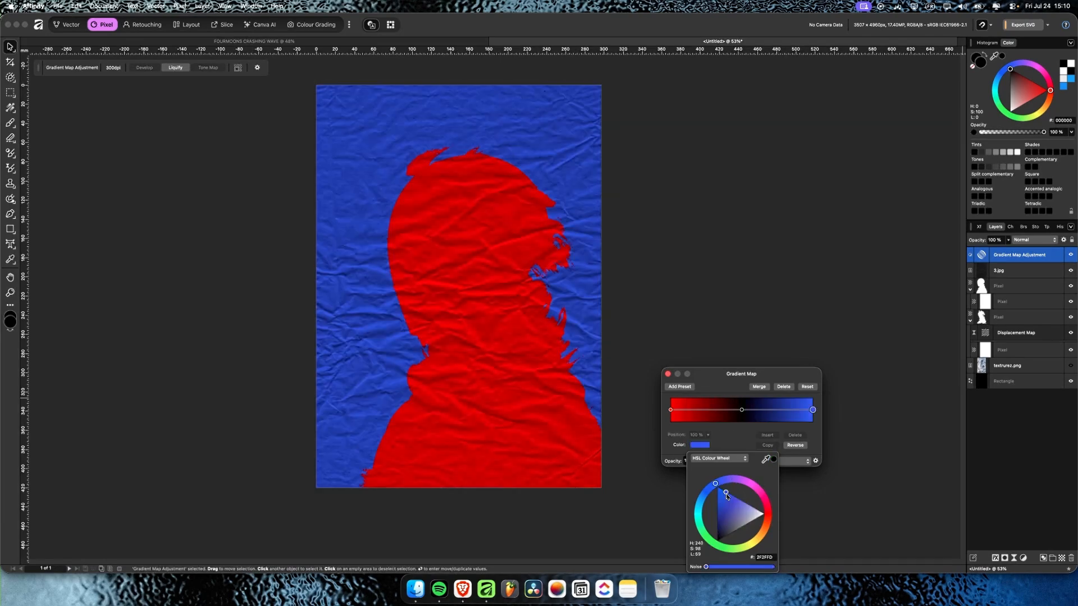
mouse_move(715, 483)
mouse_down()
mouse_move(767, 519)
mouse_move(728, 489)
mouse_up()
drag(741, 410, 733, 410)
click(812, 409)
click(699, 444)
drag(728, 489, 721, 494)
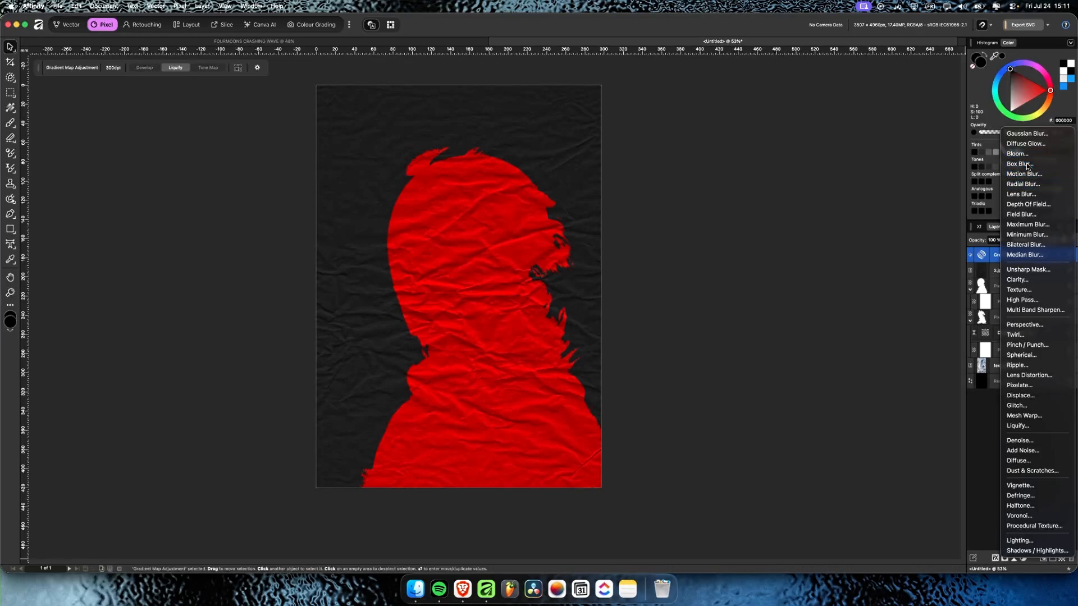
Add a live Box Blur with a 1 px radius and a monochromatic Gaussian Add Noise filter at about 35% intensity
click(1026, 164)
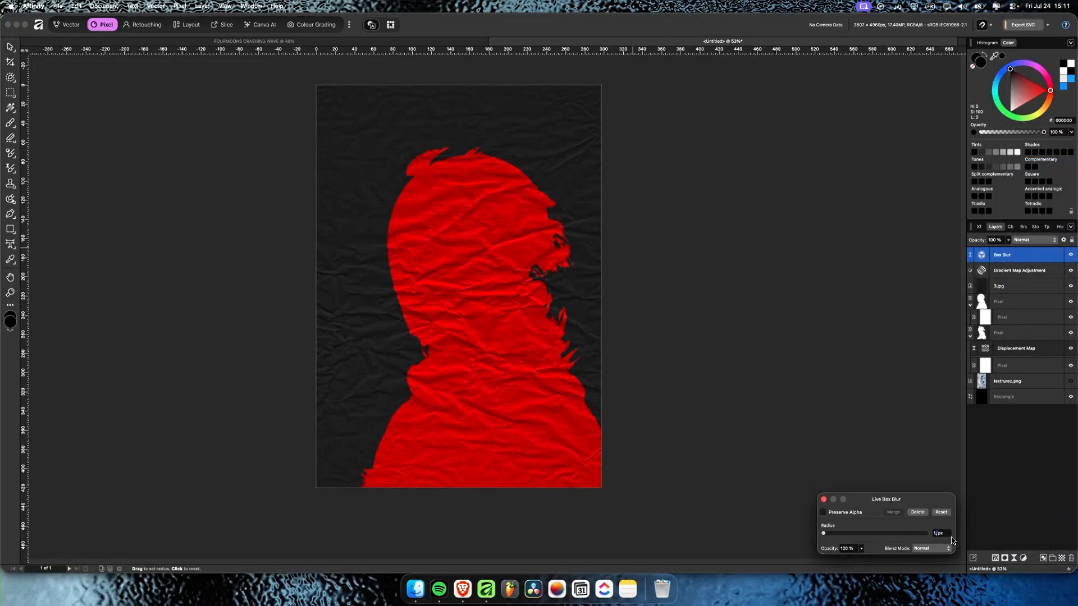
key(Return)
click(1014, 558)
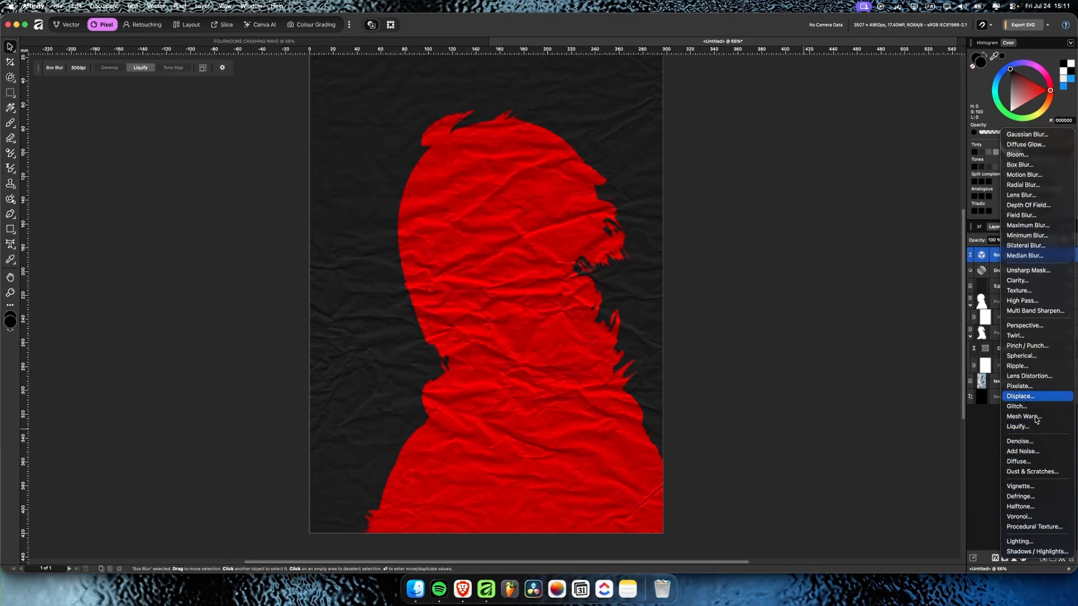
click(1031, 452)
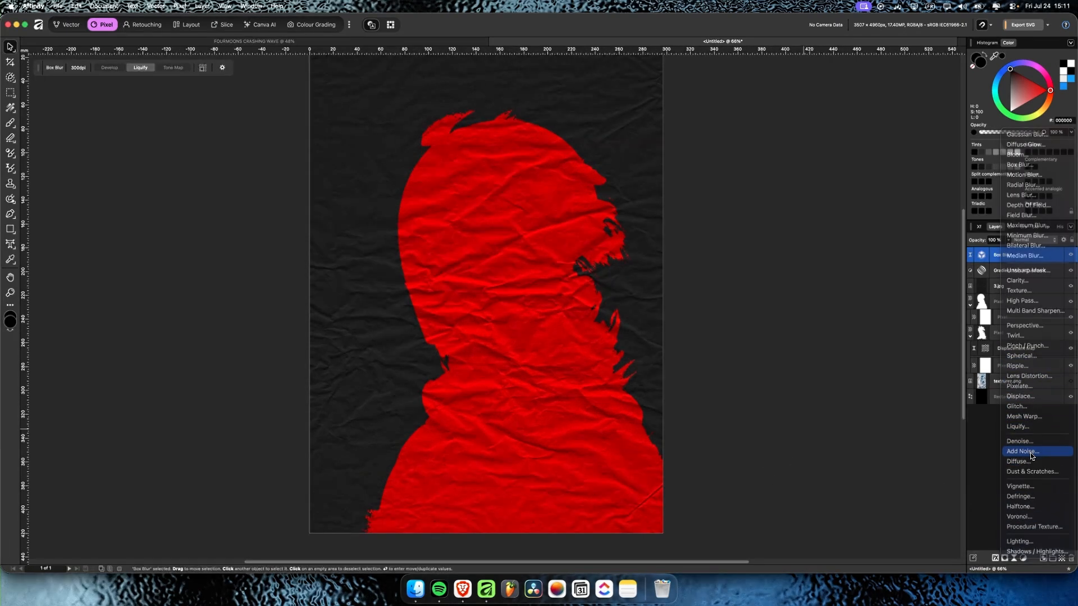
drag(839, 513, 865, 513)
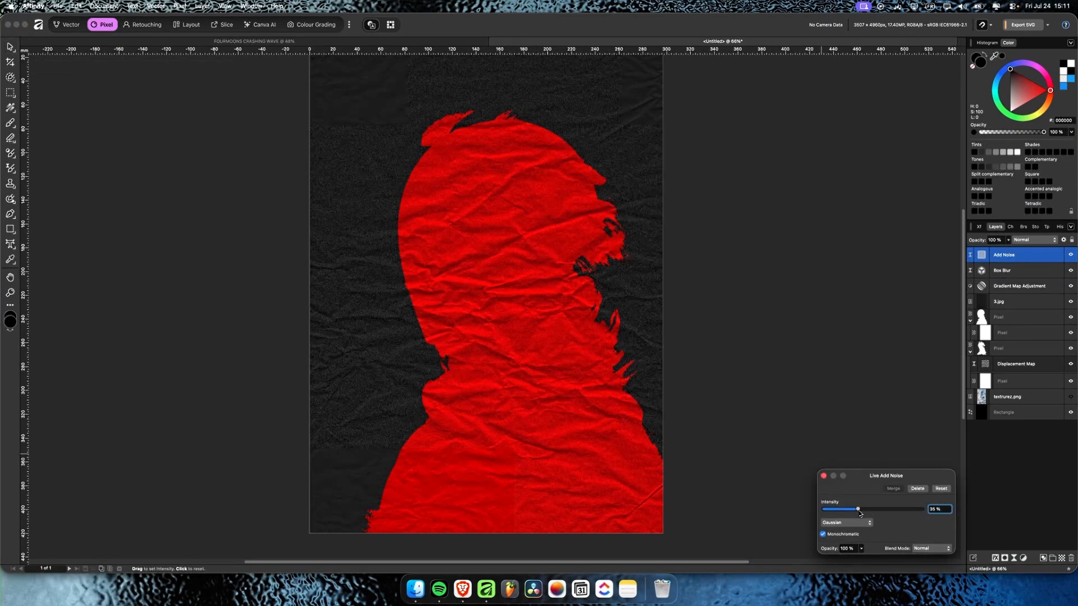
Place FOURMOONS LOGO.svg from Finder onto the poster above all other layers
drag(549, 96, 482, 312)
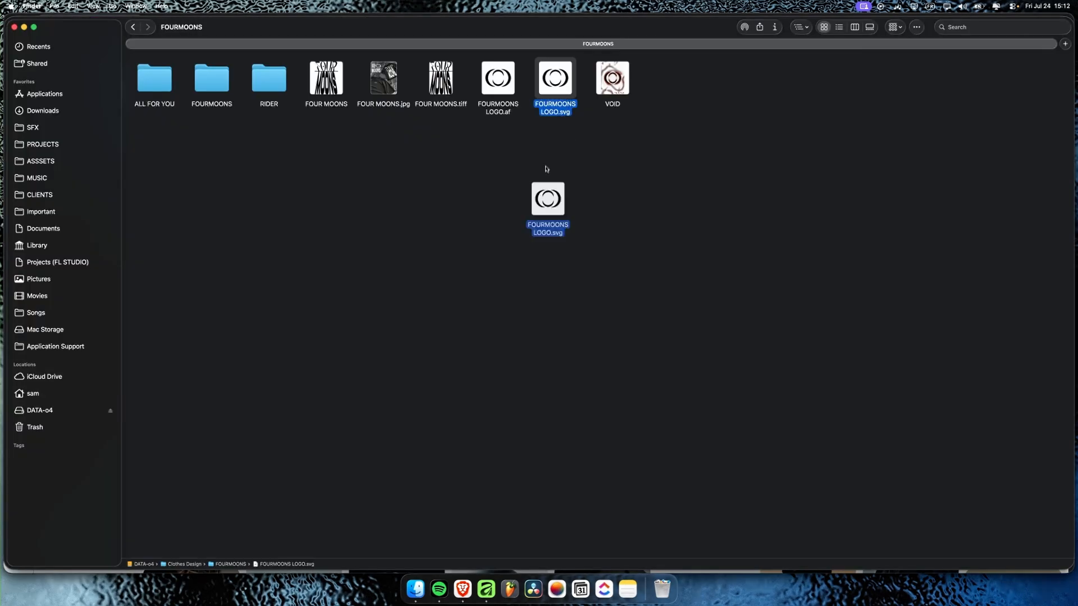
key(super+Tab)
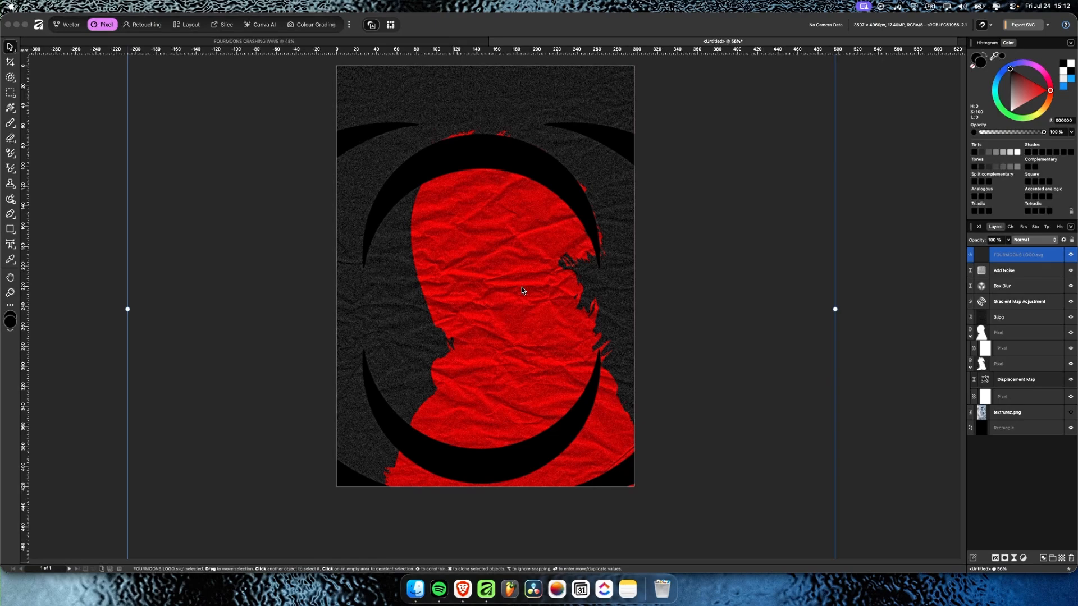
scroll(570, 266, down, 3)
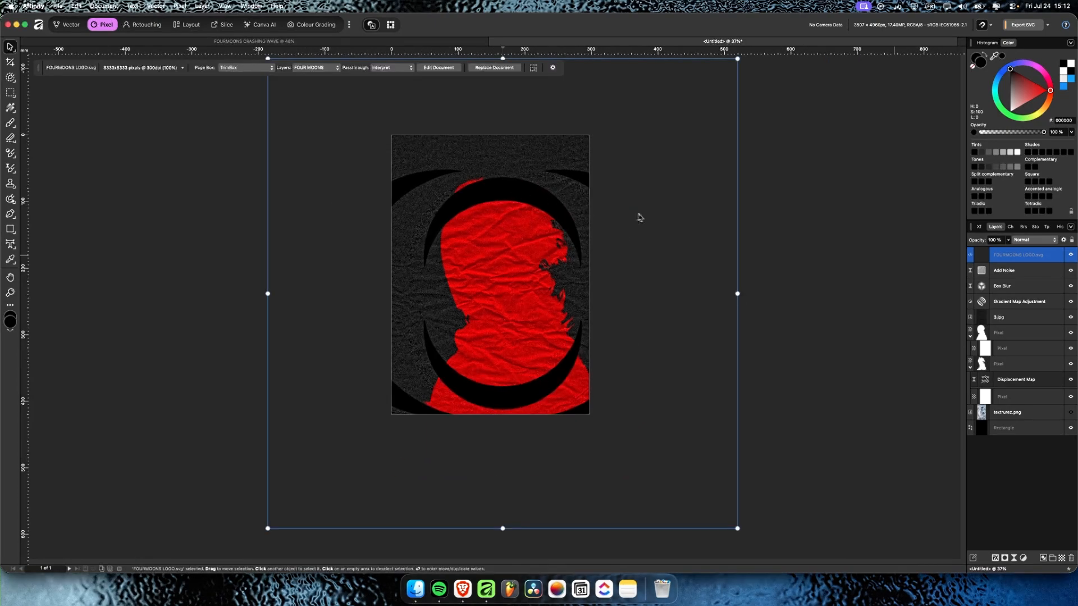
Open the embedded logo document, recolour all four moon shapes white, and return to the poster
double_click(985, 254)
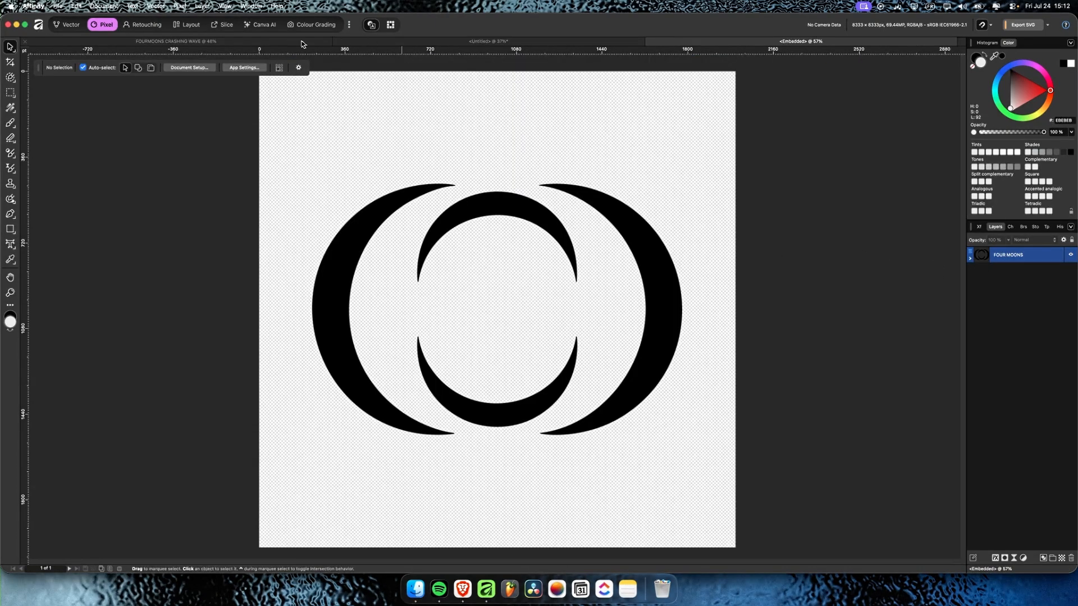
drag(759, 142, 187, 492)
drag(1019, 104, 993, 136)
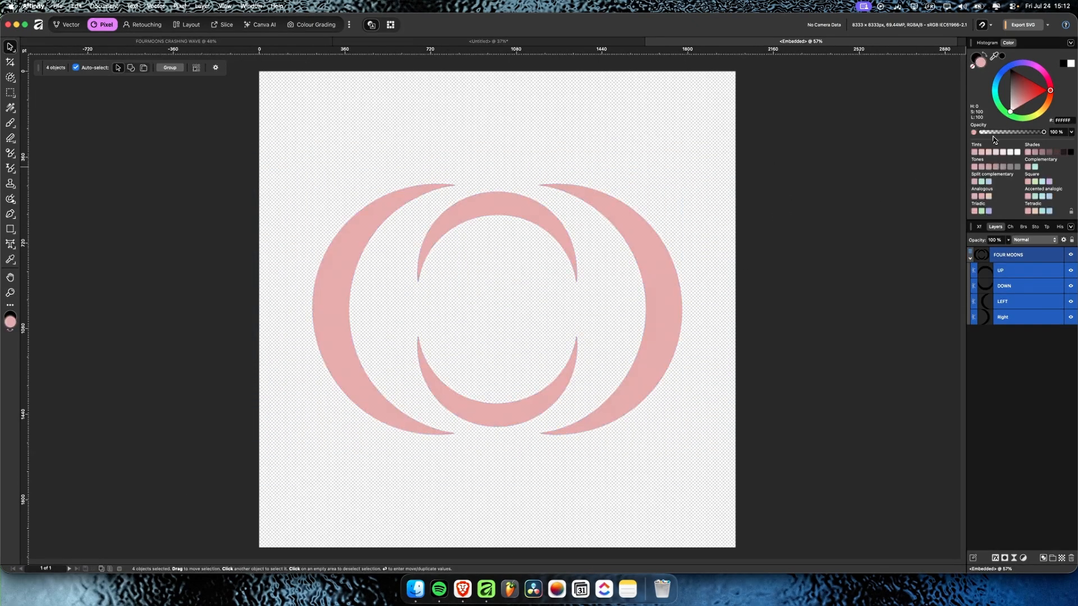
click(461, 41)
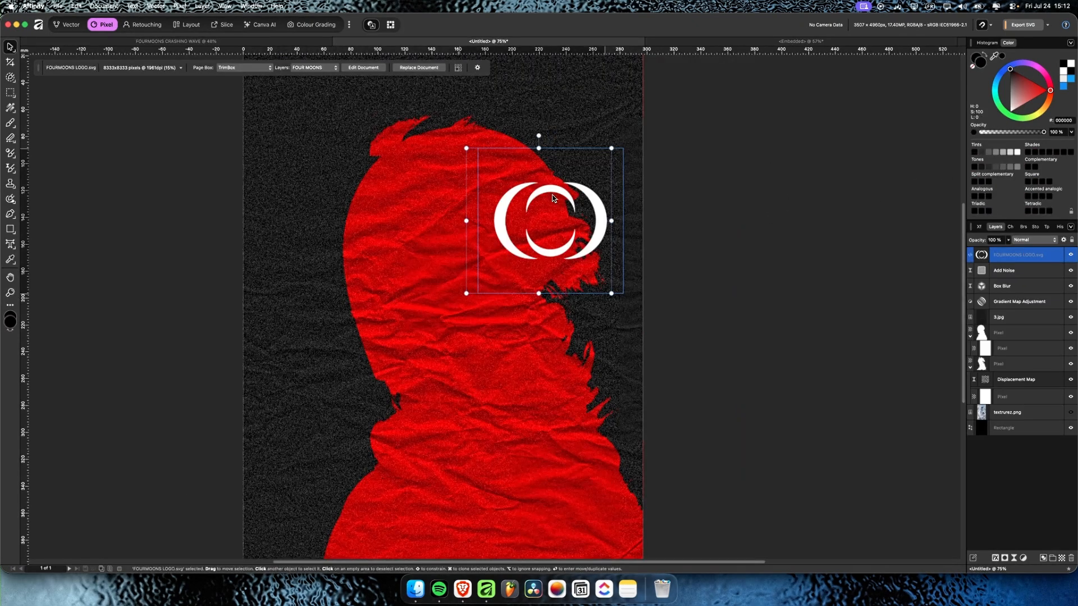
Convert the placed logo into a white pixel layer, shrink and skew it, and position it over the silhouette's forehead
drag(558, 197, 367, 214)
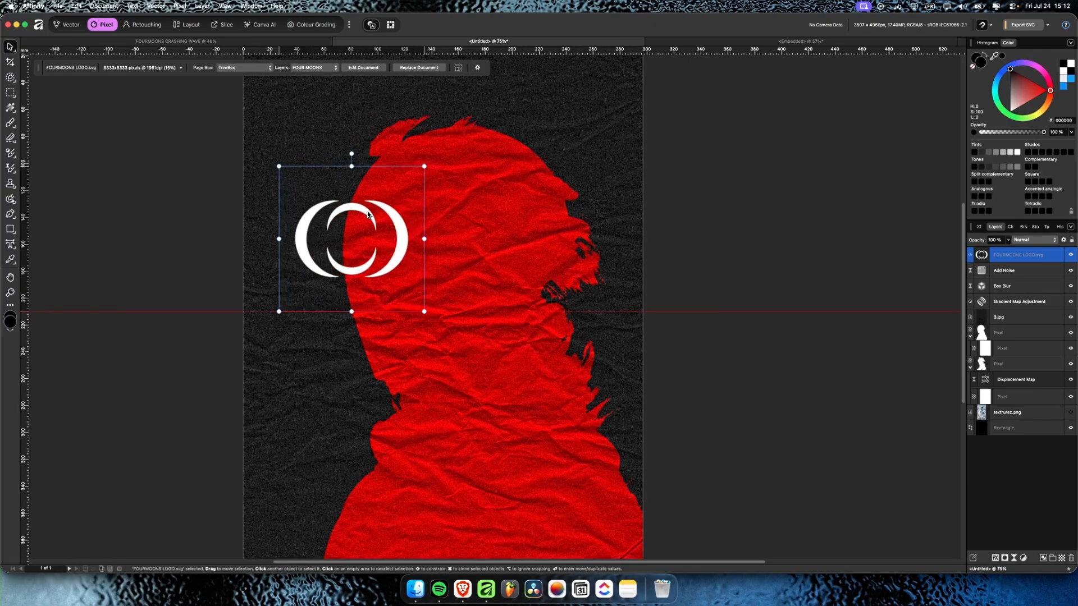
key(super+i)
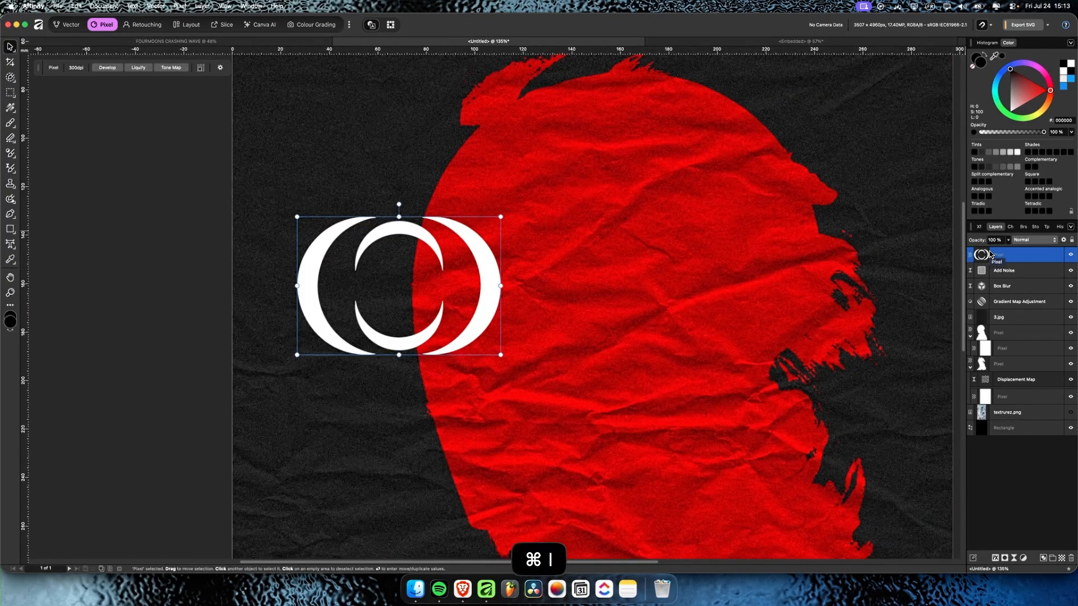
drag(414, 229, 441, 228)
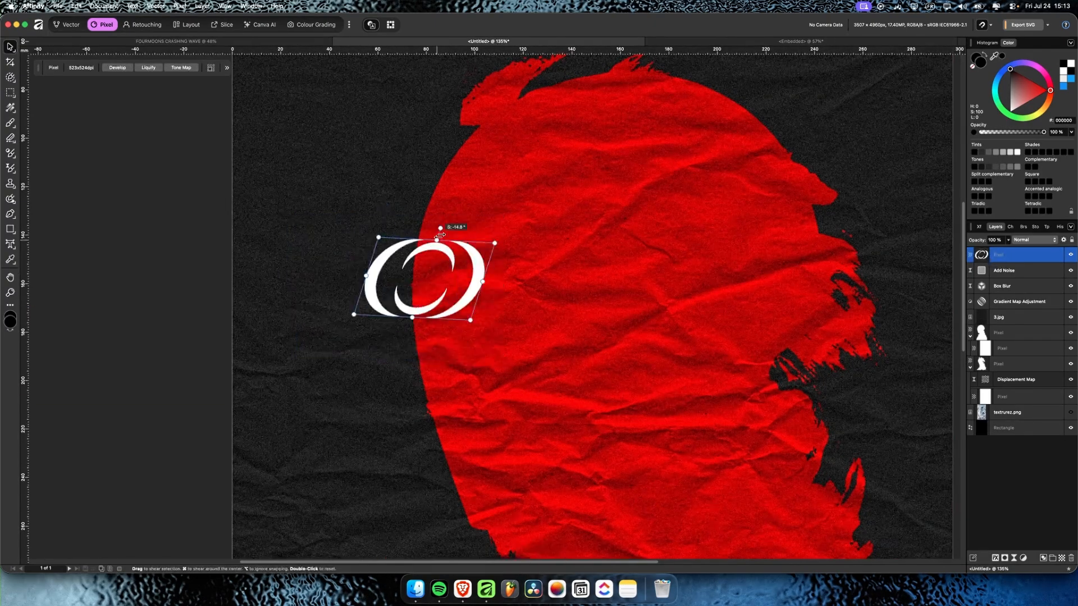
click(986, 337)
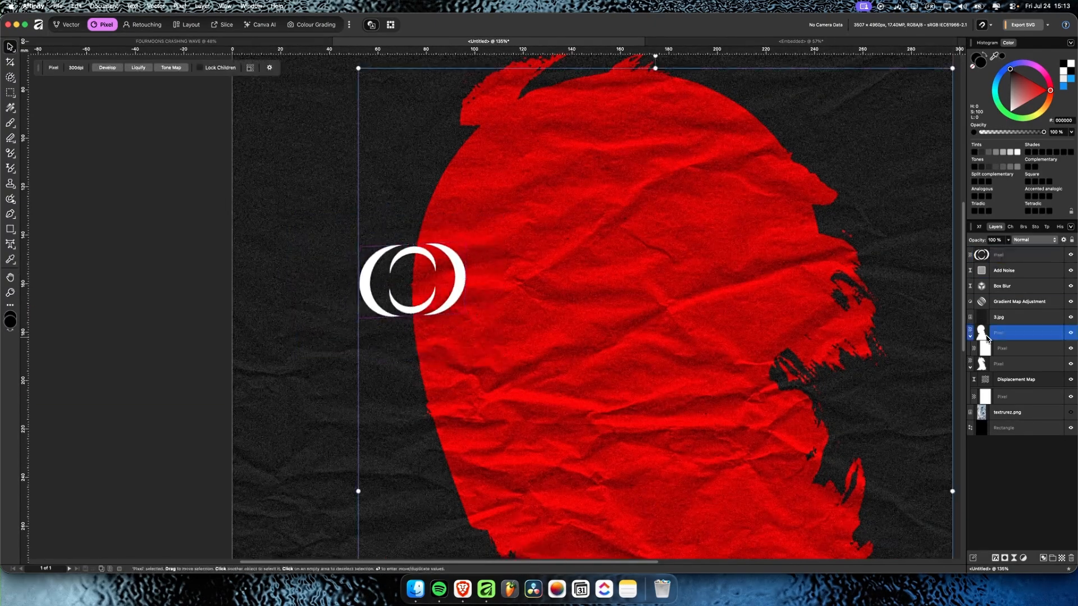
super+click(982, 333)
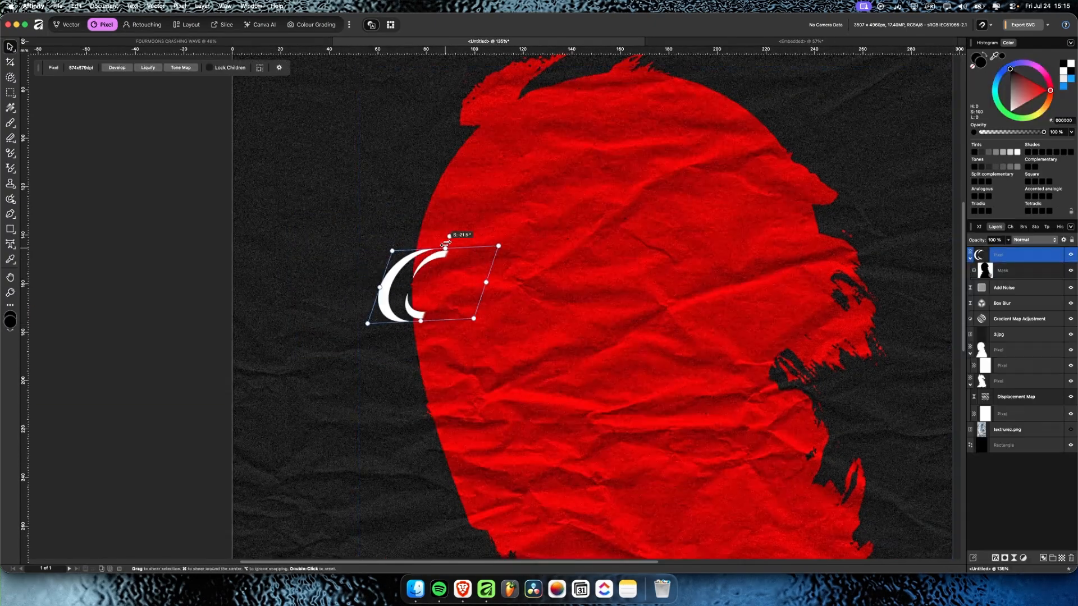
scroll(604, 210, down, 5)
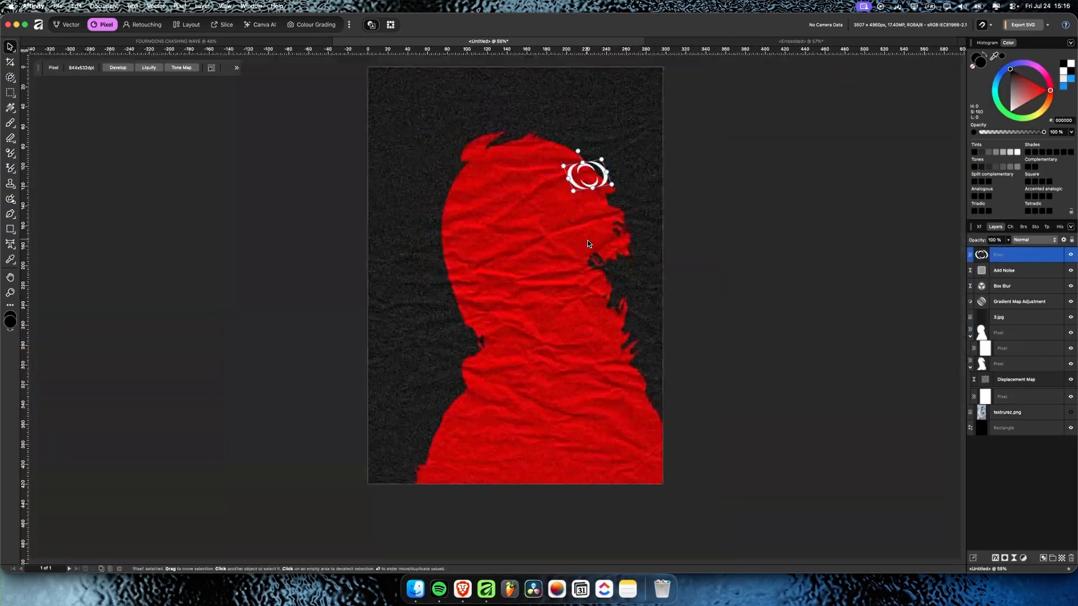
scroll(615, 252, up, 1)
click(764, 232)
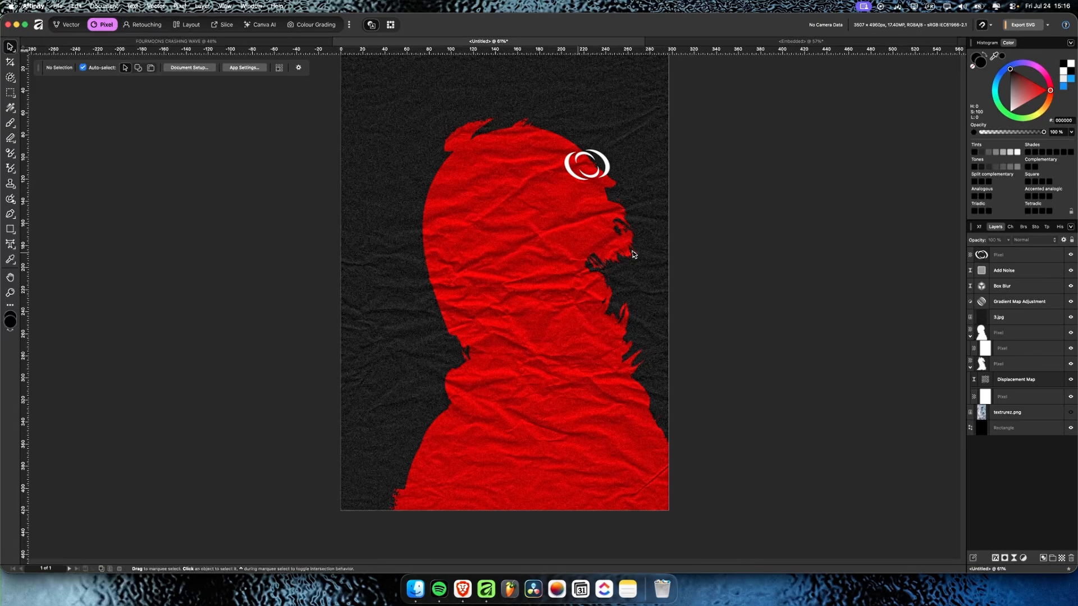
click(589, 180)
click(835, 394)
Add the art text FOURMOONS near the poster's lower edge in AKONY Bold and reduce its size to 64 pt
key(t)
click(359, 449)
text(FOURMOONS)
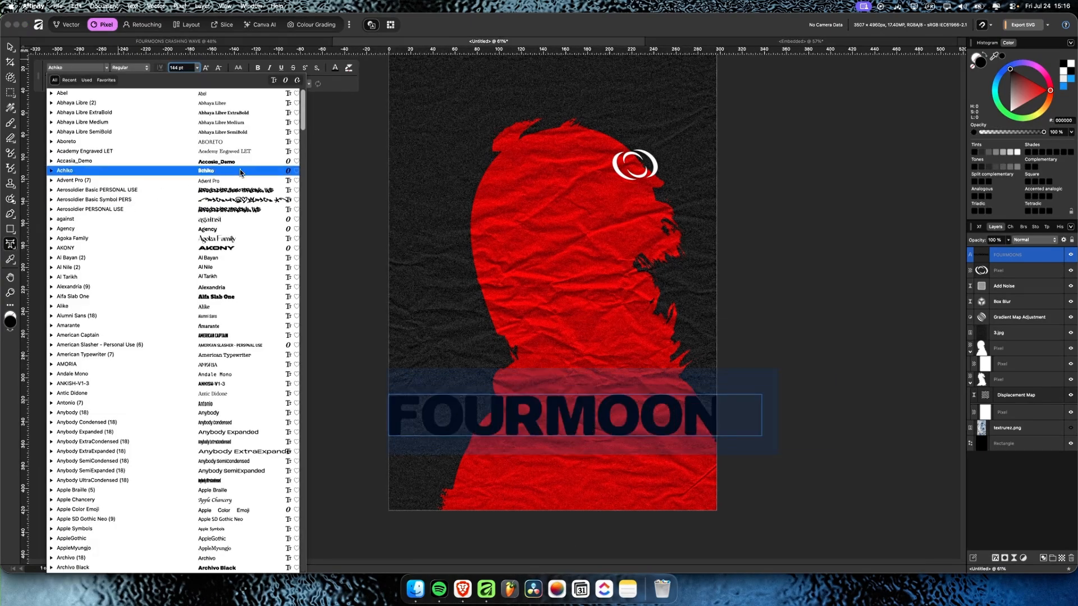
click(222, 251)
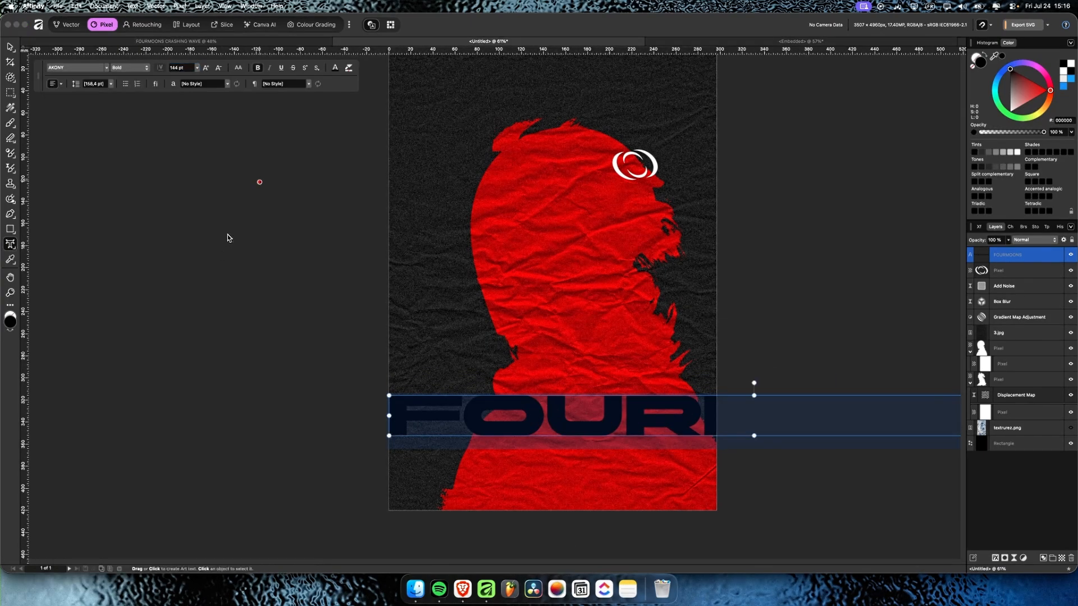
click(218, 68)
click(218, 68)
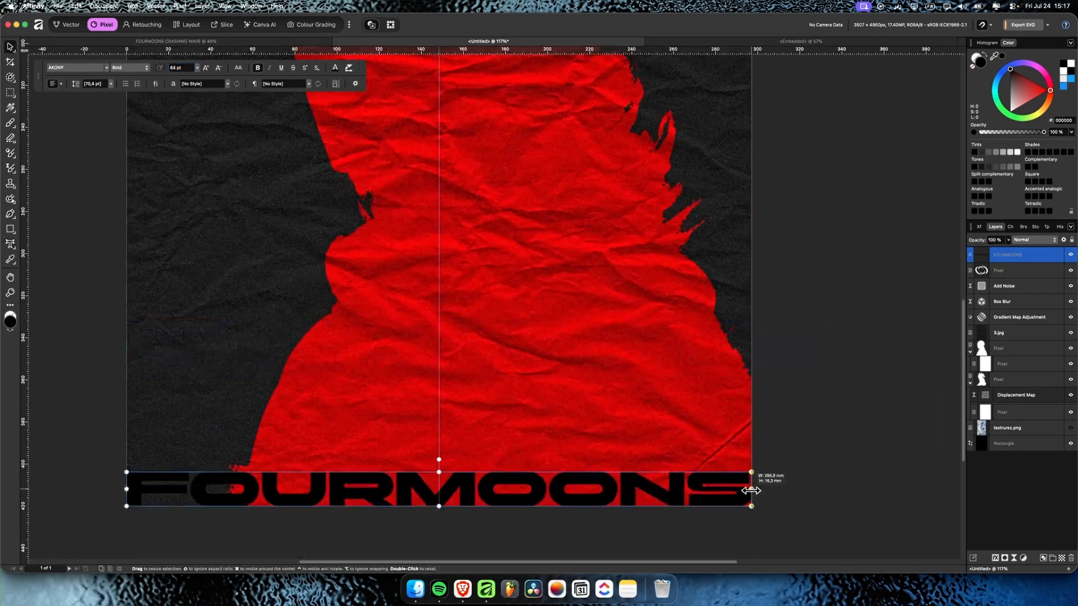
Fit the FOURMOONS text to the full poster width along the bottom edge and recolour it white
scroll(469, 477, up, 4)
key(shift+Up)
key(super+0)
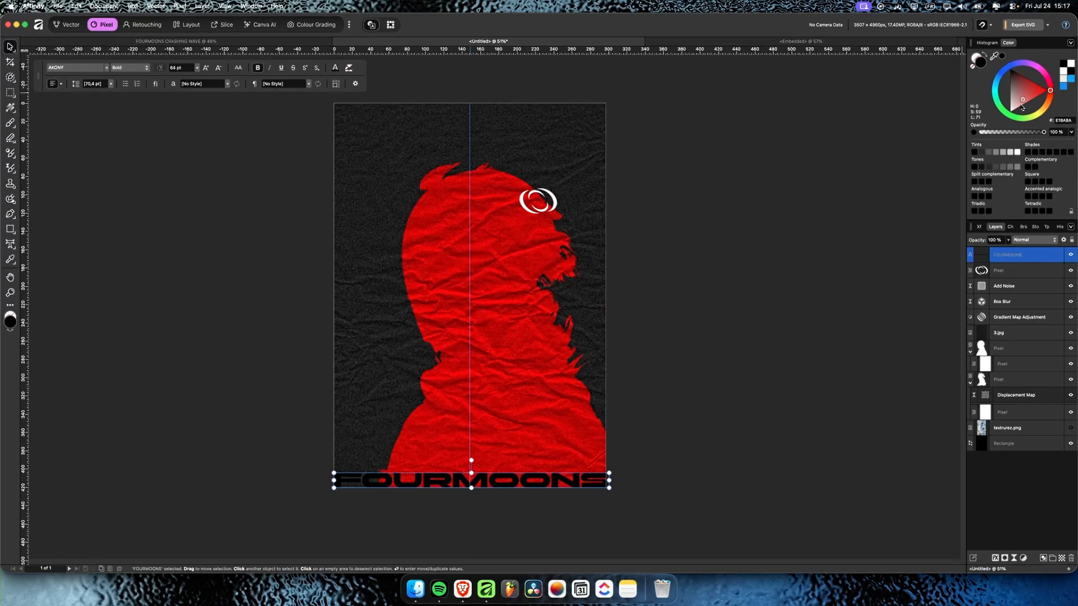
drag(1023, 102, 981, 179)
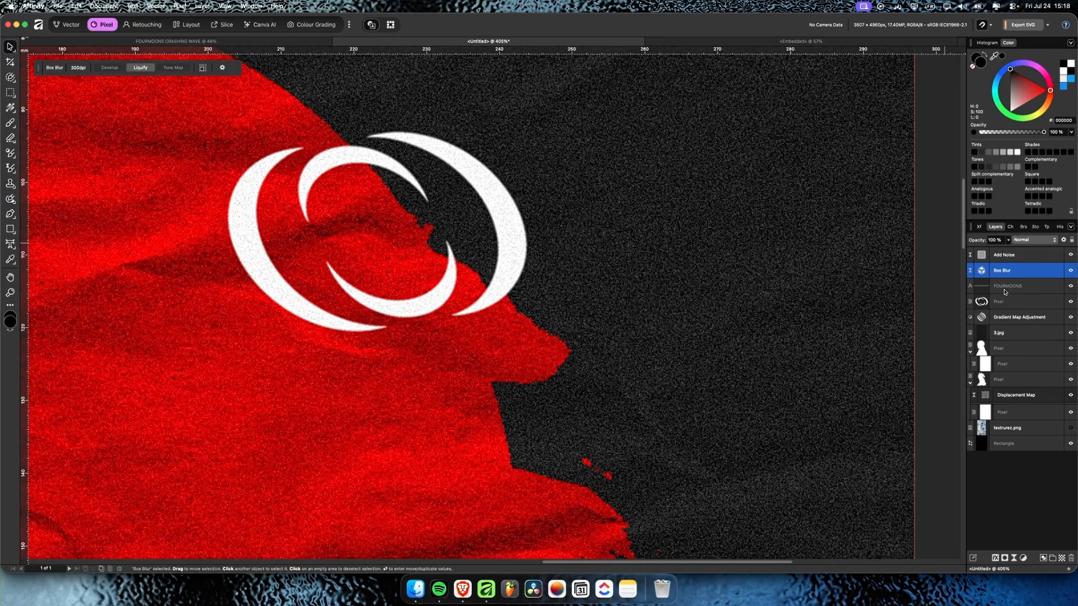
Duplicate the skewed logo's pixel layer in place
click(1005, 301)
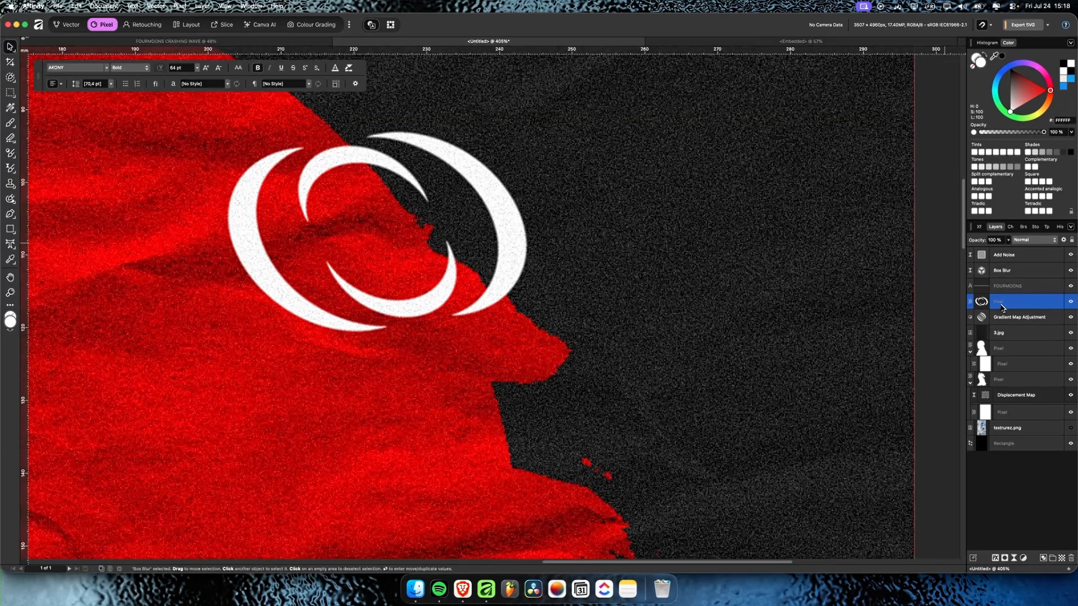
click(1014, 558)
key(super+j)
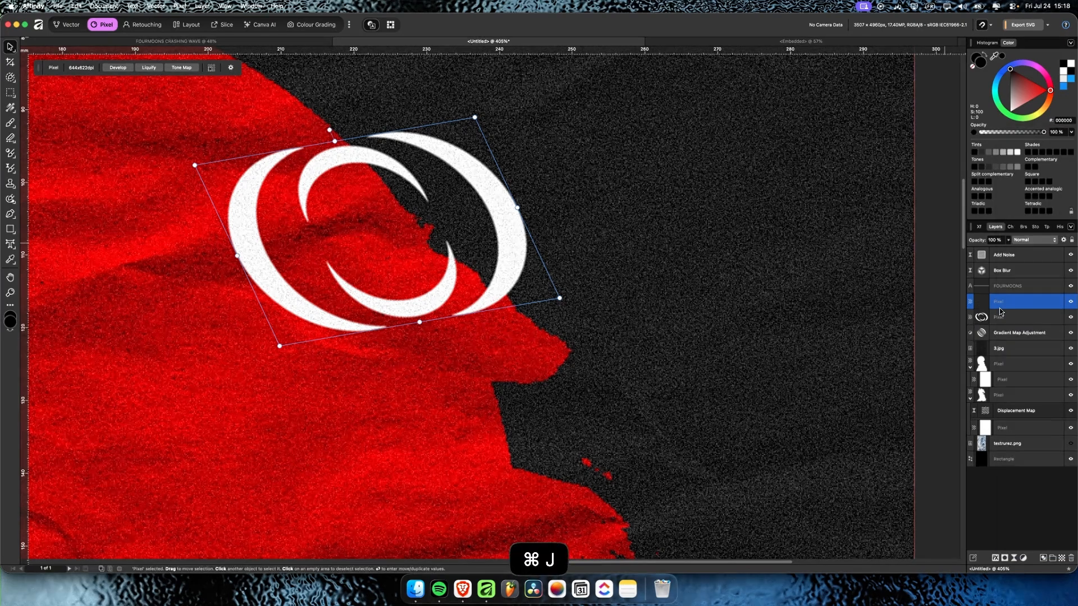
Add a live Motion Blur of about 50 px at 112° rotation and a live Box Blur to the lower logo copy
click(1008, 318)
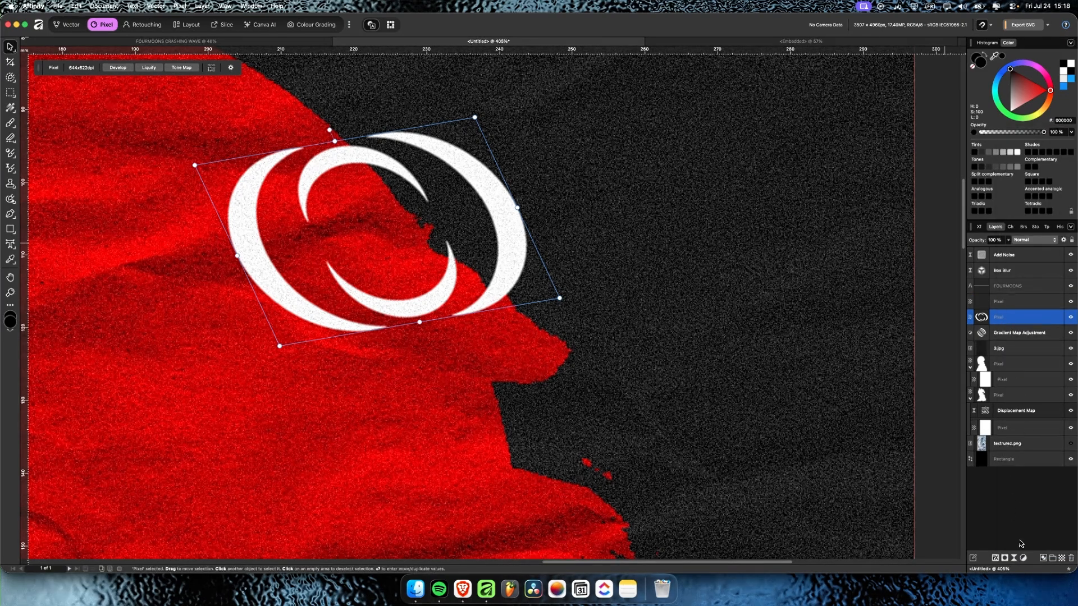
click(1015, 559)
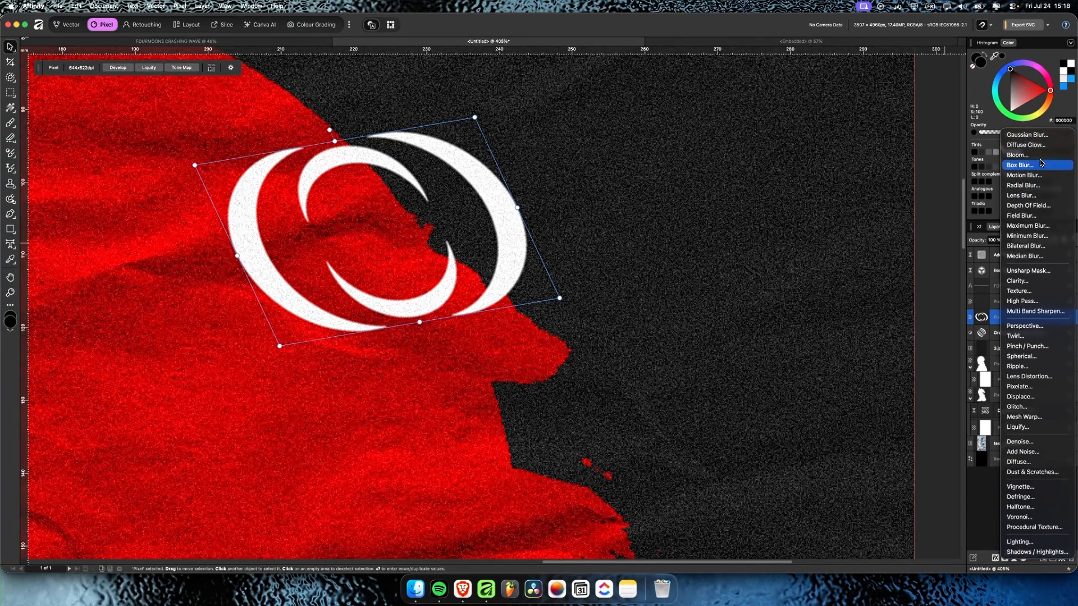
click(1040, 176)
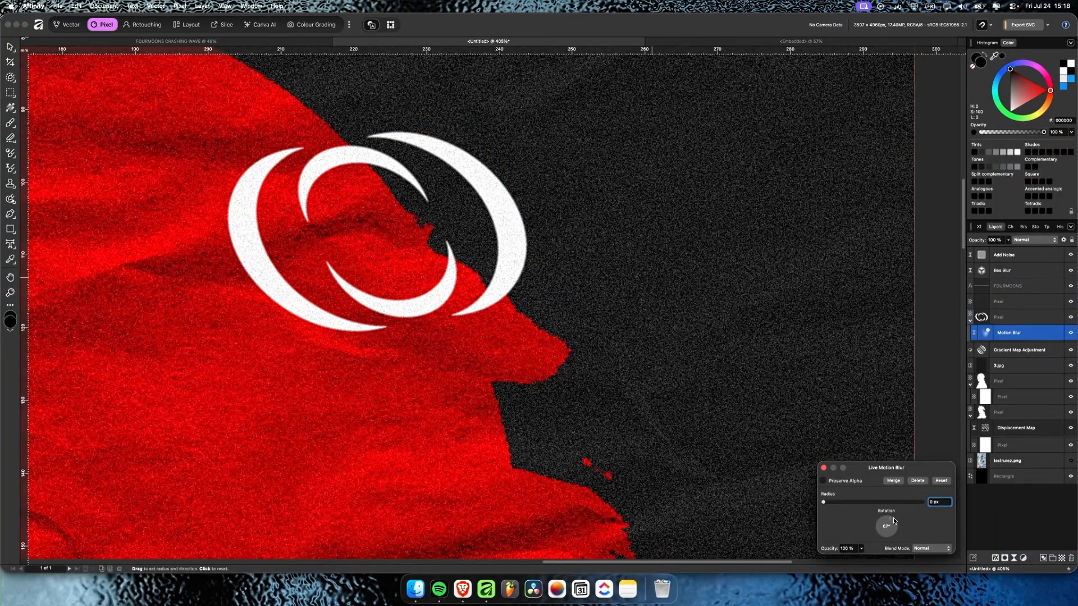
drag(879, 510, 602, 237)
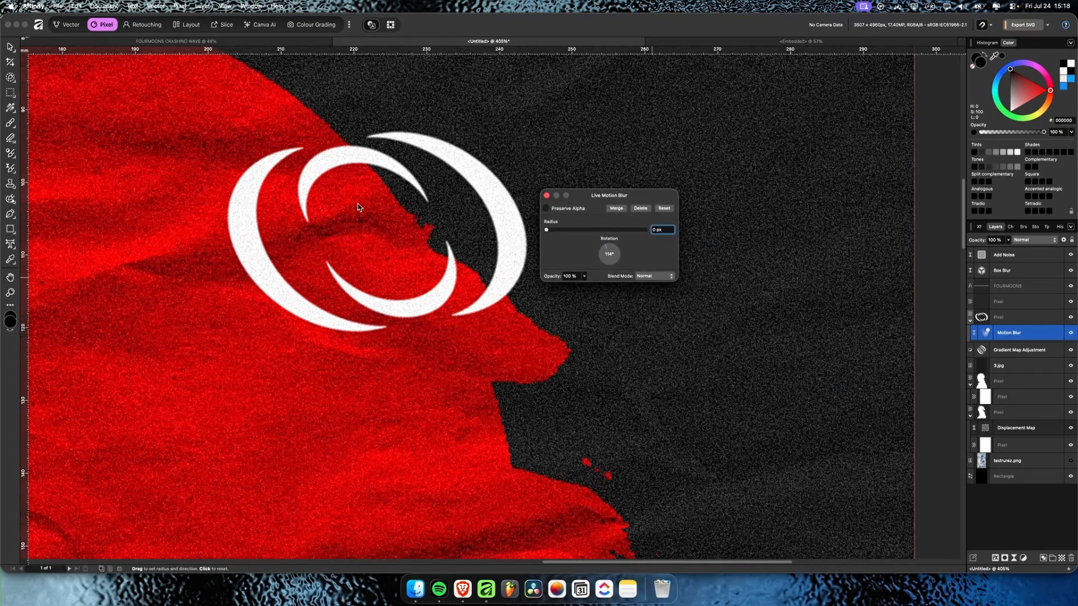
drag(614, 221, 386, 198)
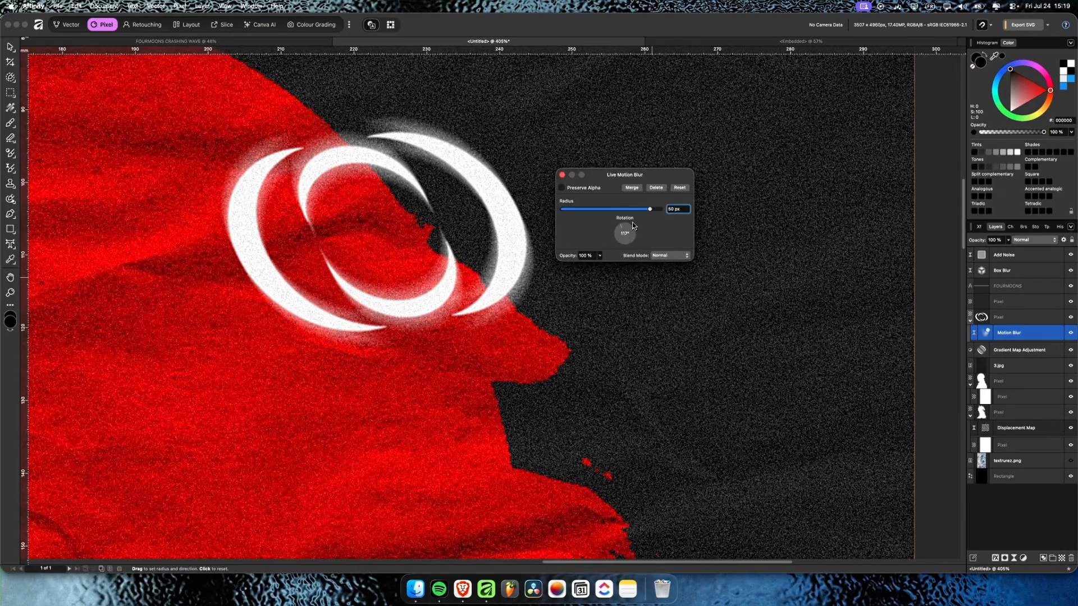
drag(505, 241, 512, 253)
scroll(335, 218, down, 5)
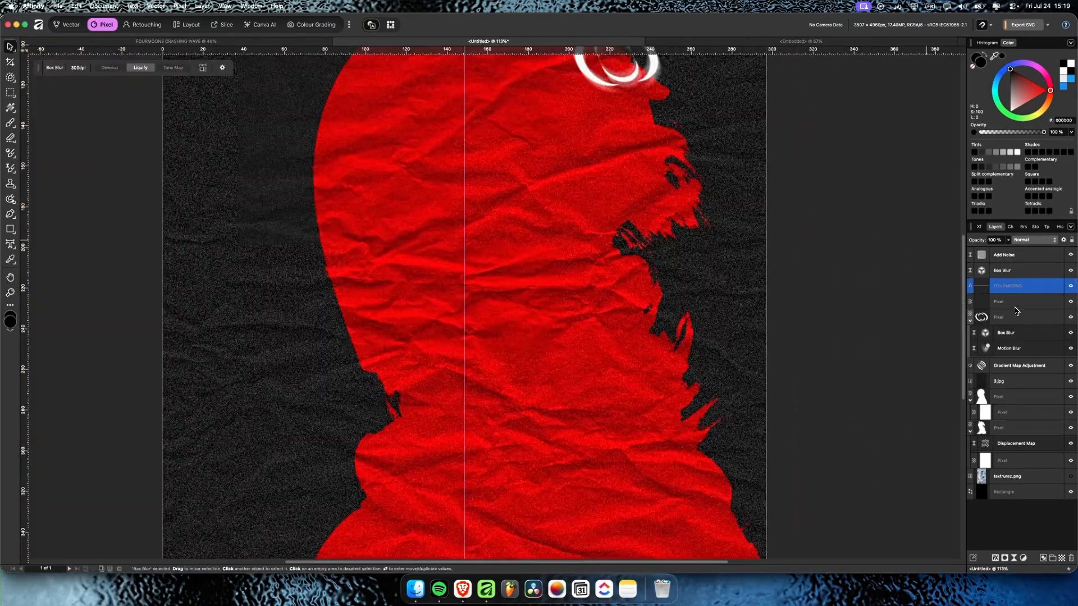
Duplicate the FOURMOONS text layer and add a live Motion Blur to the lower copy
key(cmd+j)
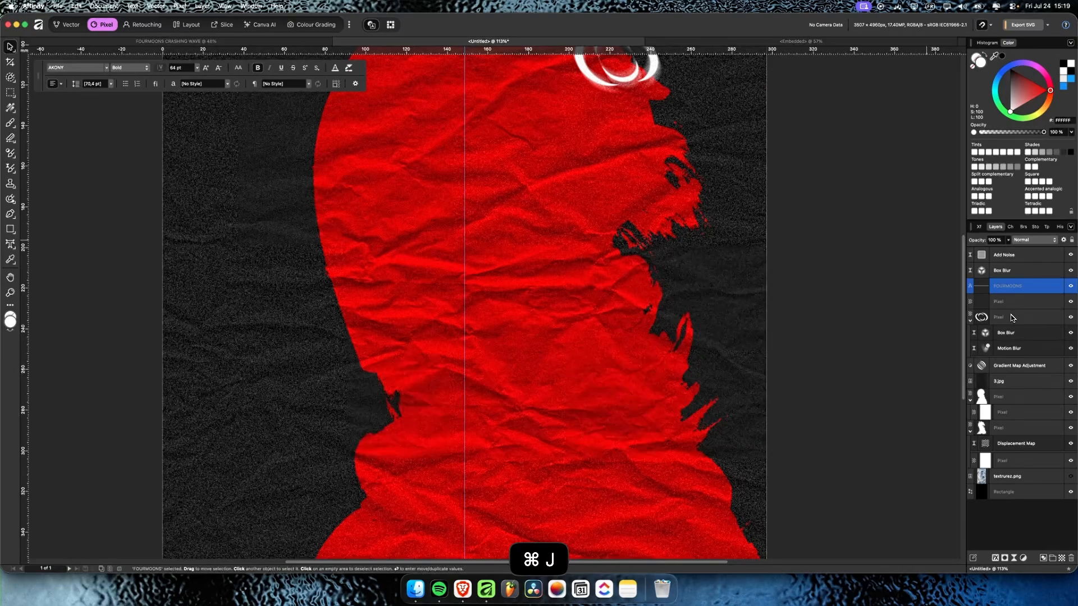
scroll(758, 325, down, 10)
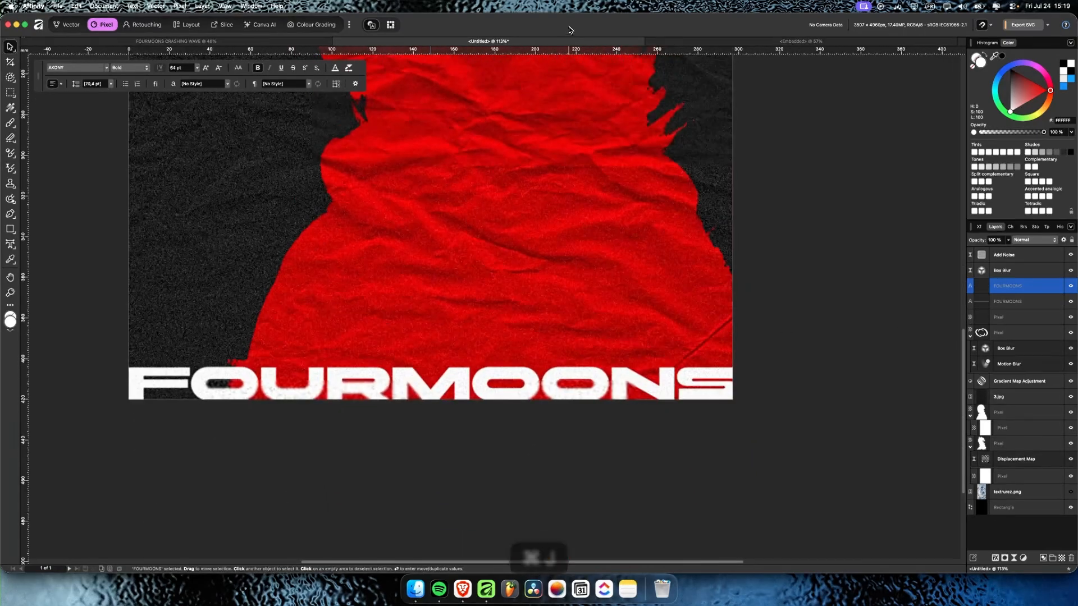
click(1003, 303)
click(1015, 558)
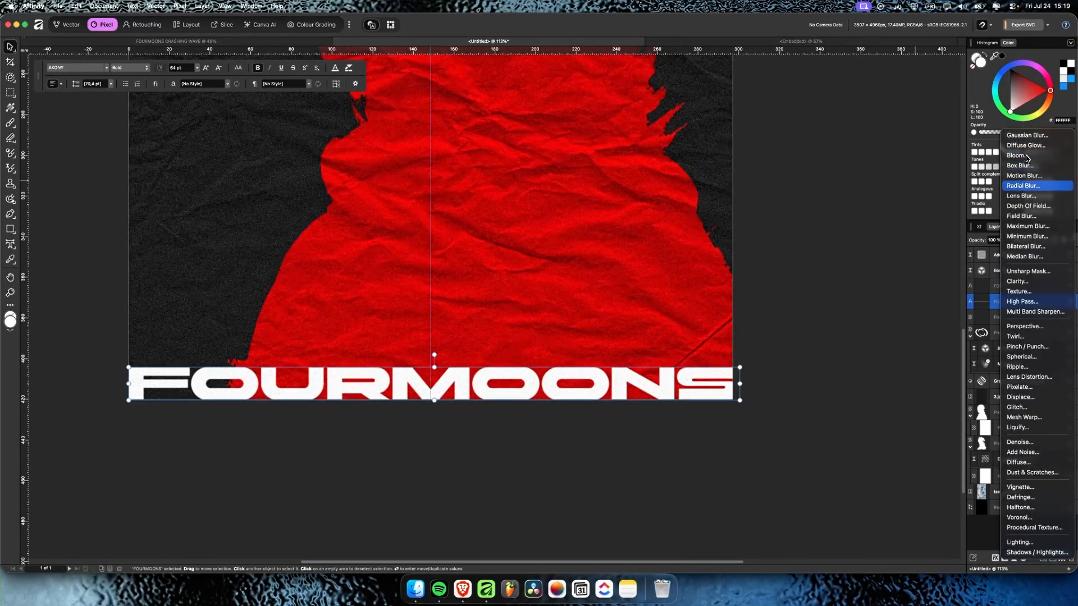
click(1039, 178)
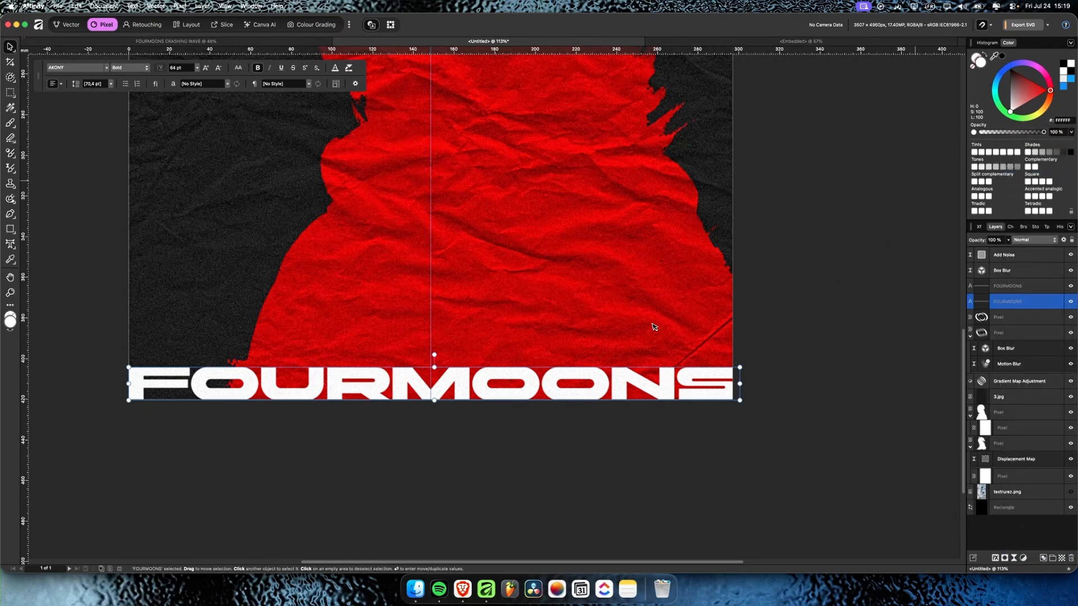
drag(823, 503, 893, 502)
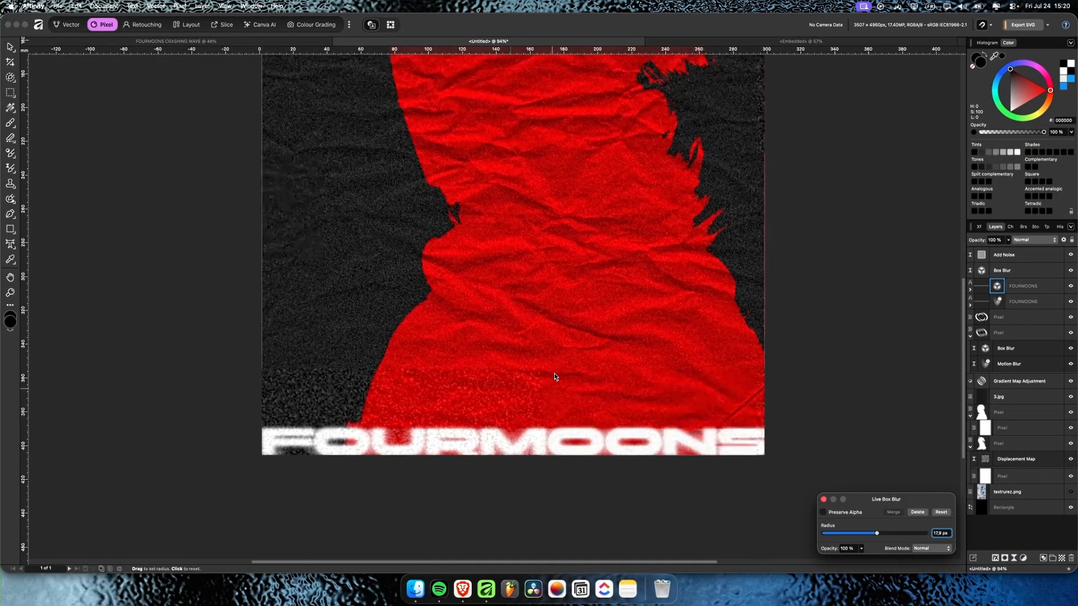
Set the live Box Blur on the upper FOURMOONS copy to an 11 px radius, and group the title and logo layer pairs
drag(554, 374, 547, 459)
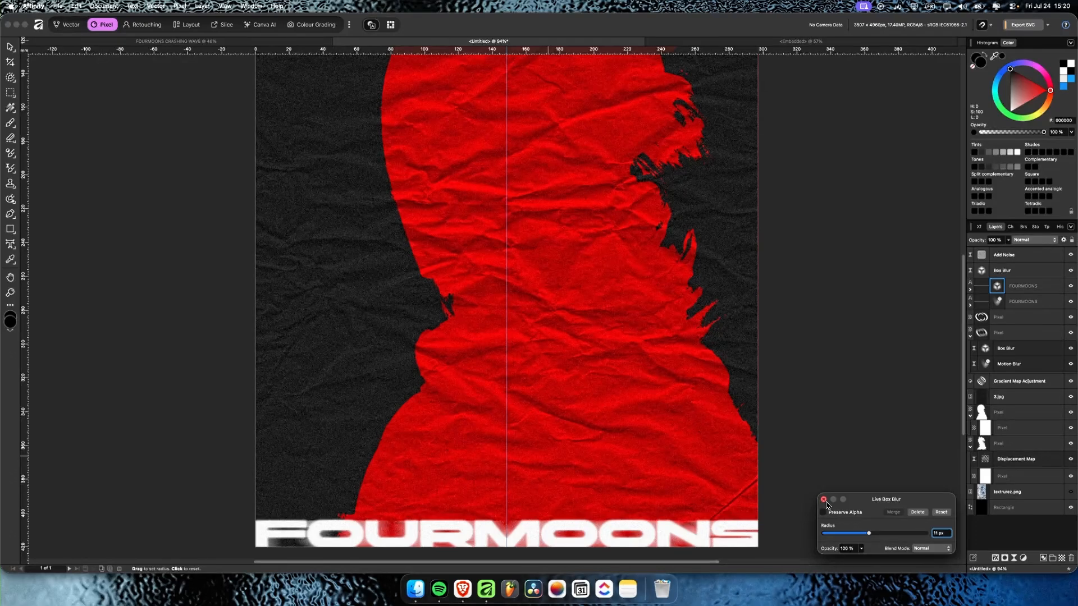
click(823, 500)
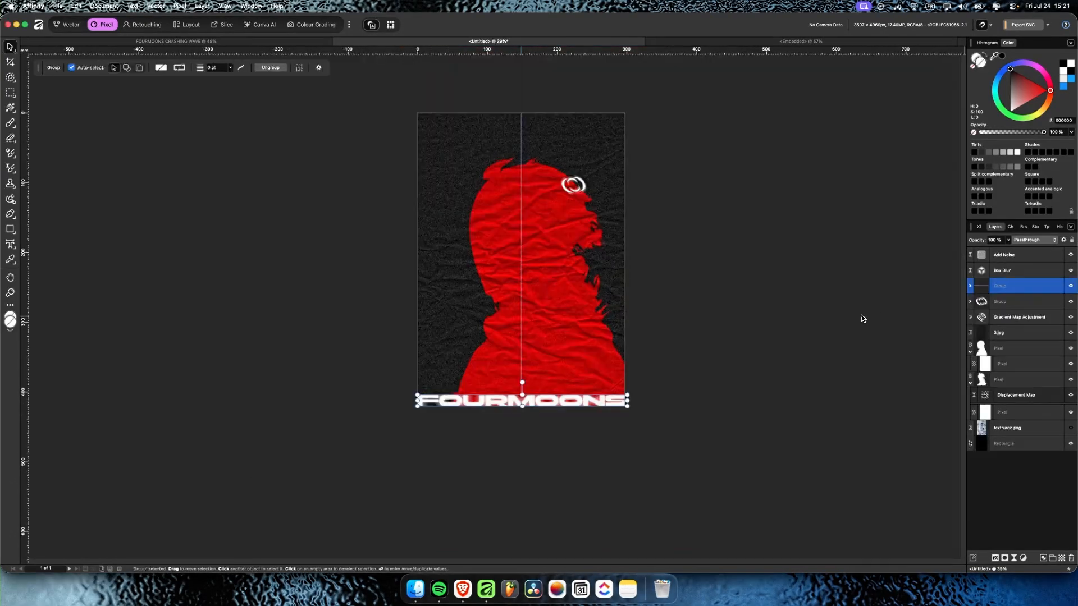
click(802, 339)
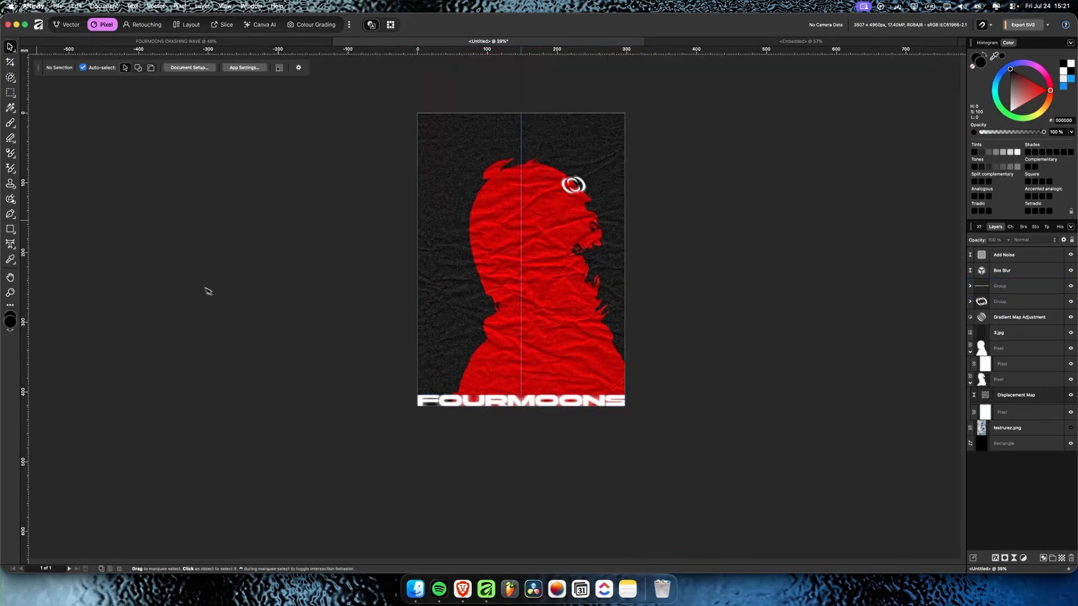
Draw a looping 250 px stroke around the silhouette with the Surfer image brush, and move its layer between 3.jpg and the silhouette
click(1022, 227)
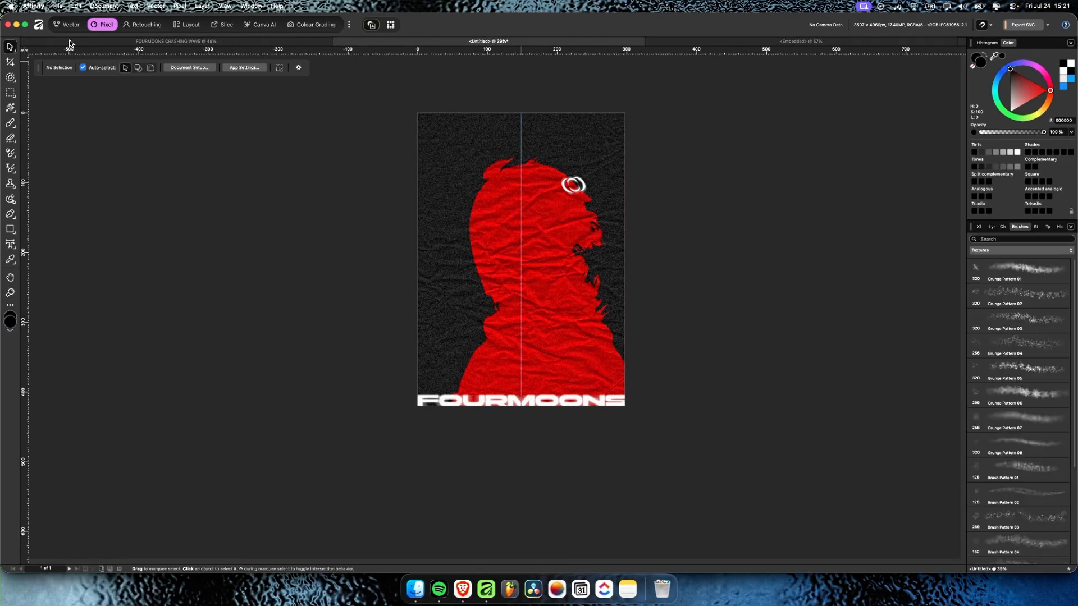
click(66, 26)
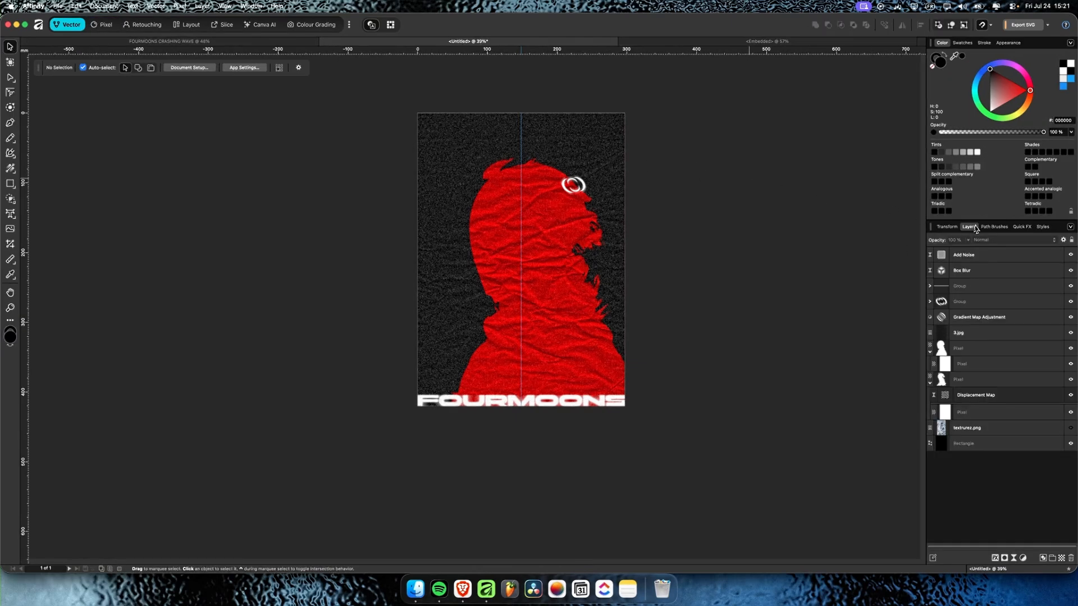
click(993, 227)
scroll(981, 325, down, 10)
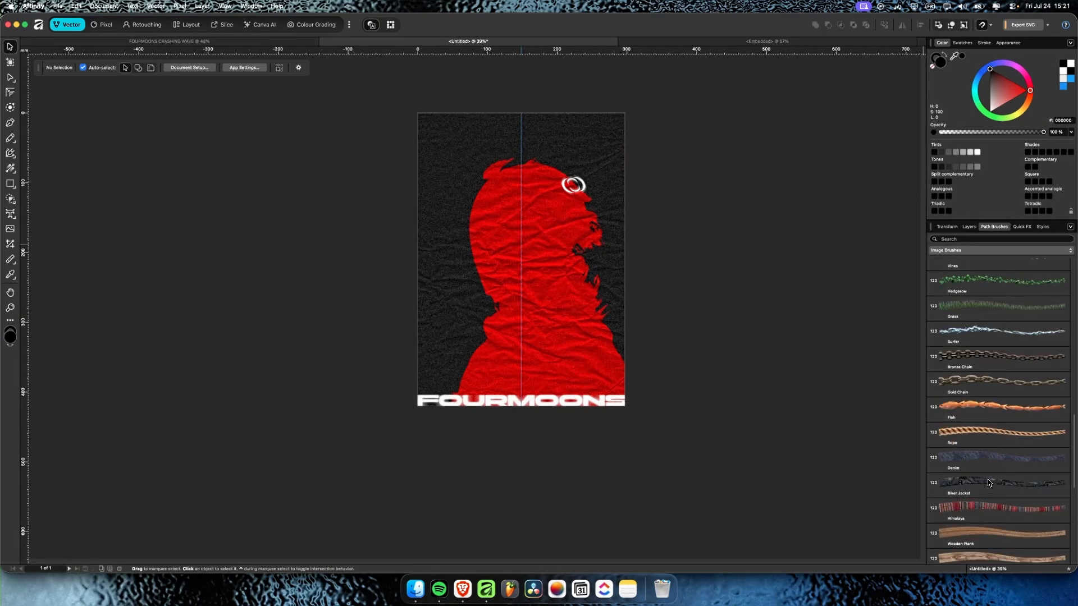
click(965, 336)
key(super+z)
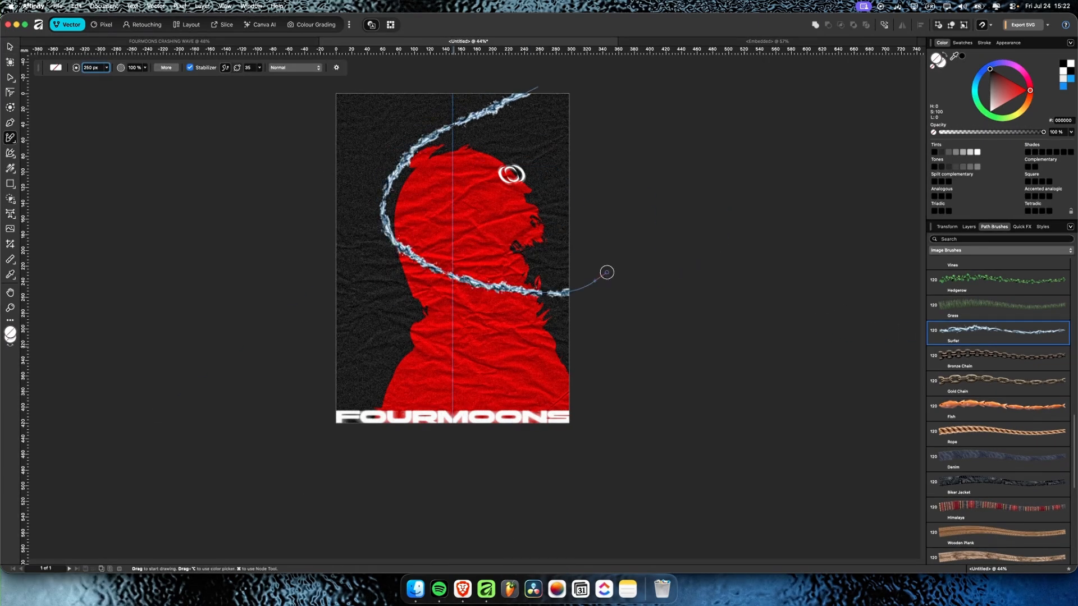
drag(606, 272, 498, 349)
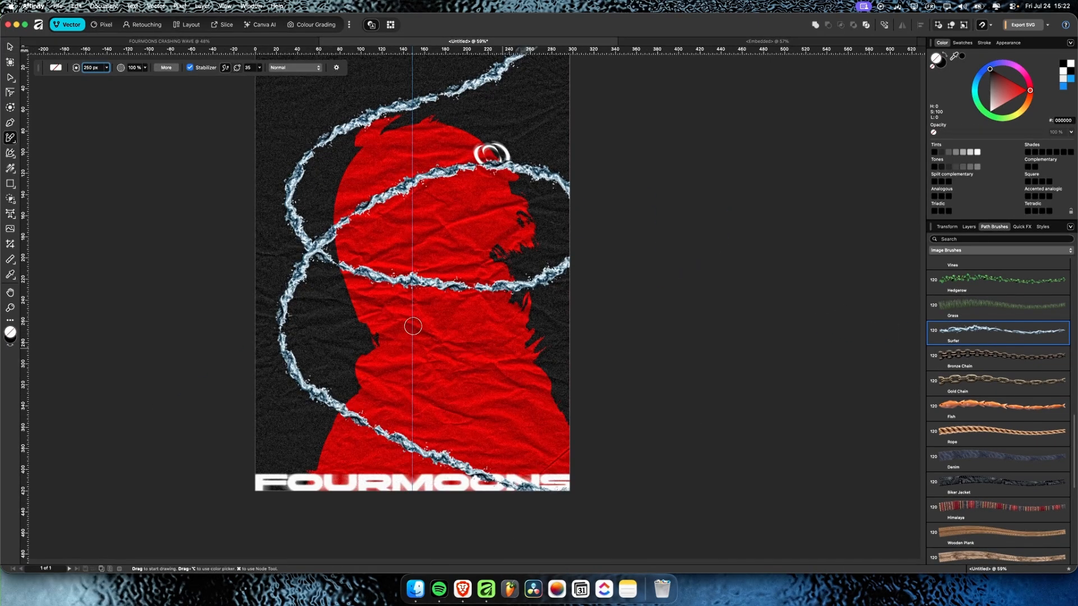
click(967, 227)
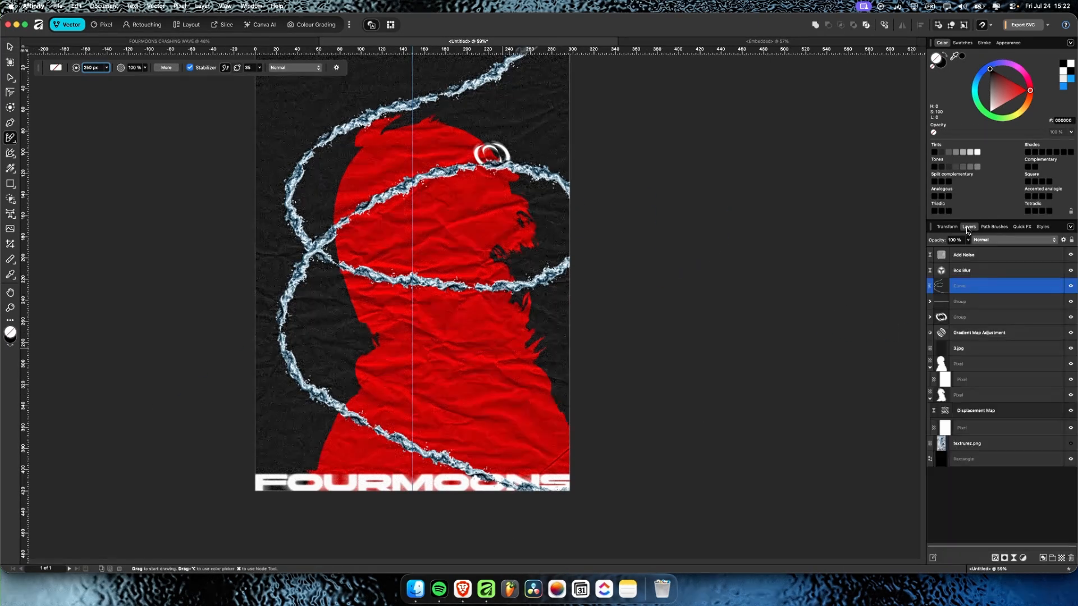
mouse_move(973, 285)
mouse_down()
mouse_move(975, 441)
mouse_move(979, 363)
mouse_up()
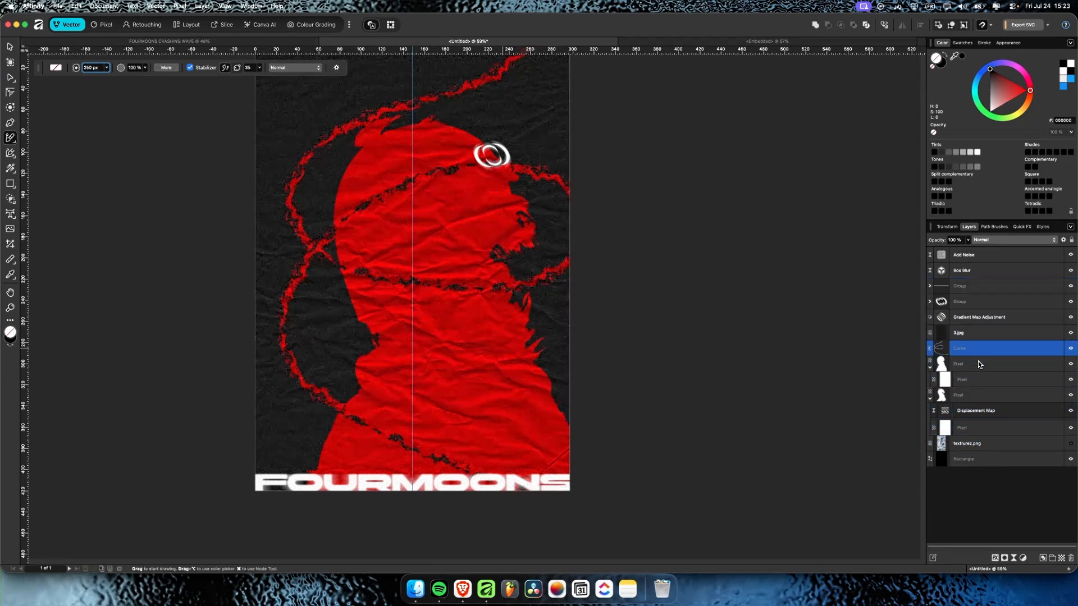
Load the silhouette's outline as a selection and rasterize the looping brush stroke layer
scroll(348, 240, up, 5)
scroll(341, 307, up, 4)
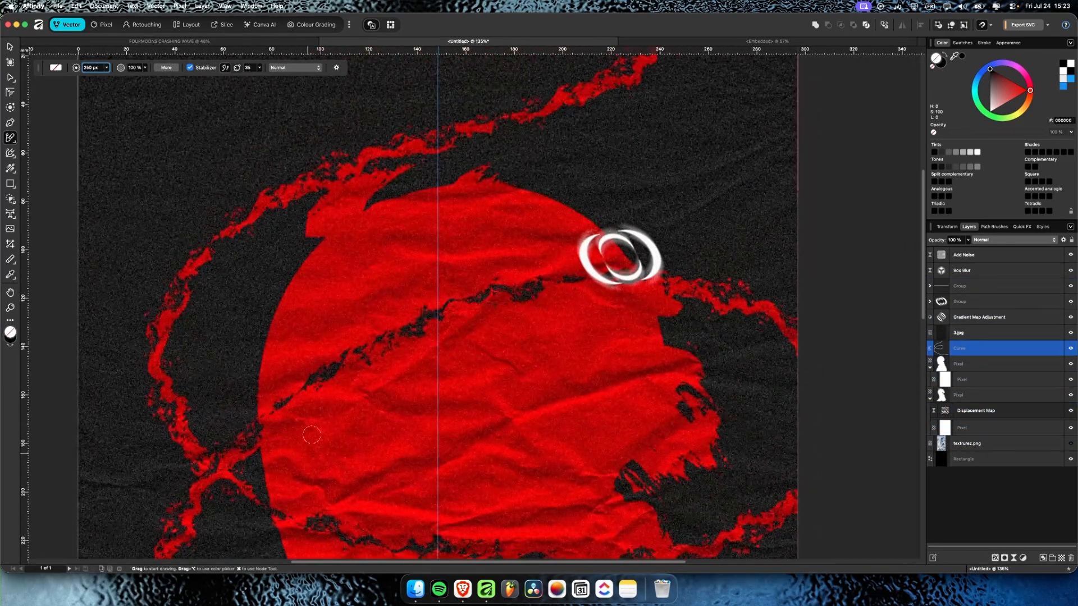
scroll(403, 239, down, 3)
drag(478, 314, 416, 166)
scroll(416, 173, down, 3)
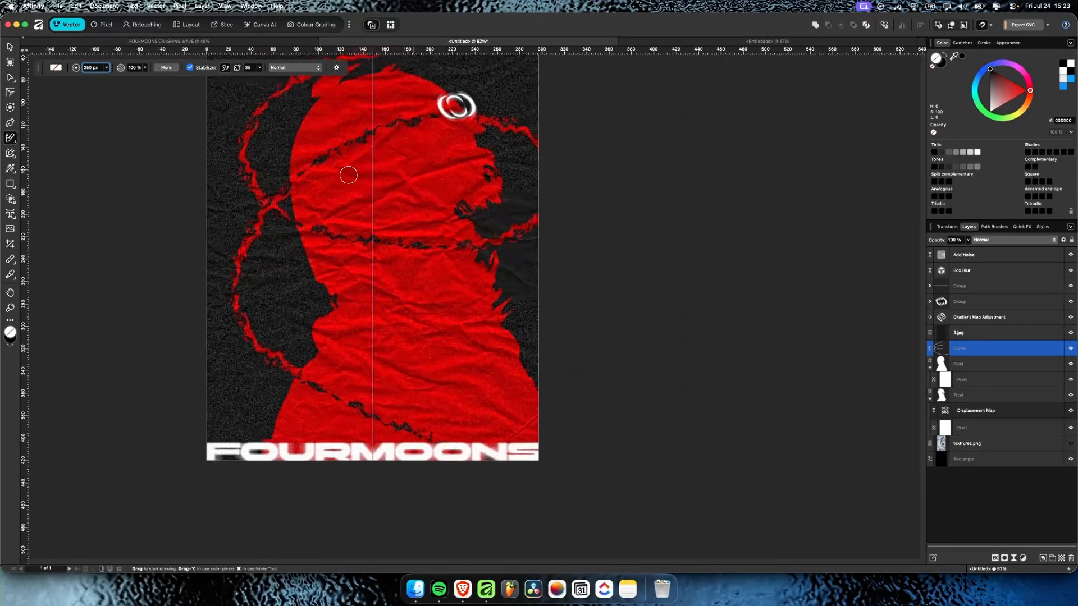
drag(349, 176, 392, 286)
key(super+plus)
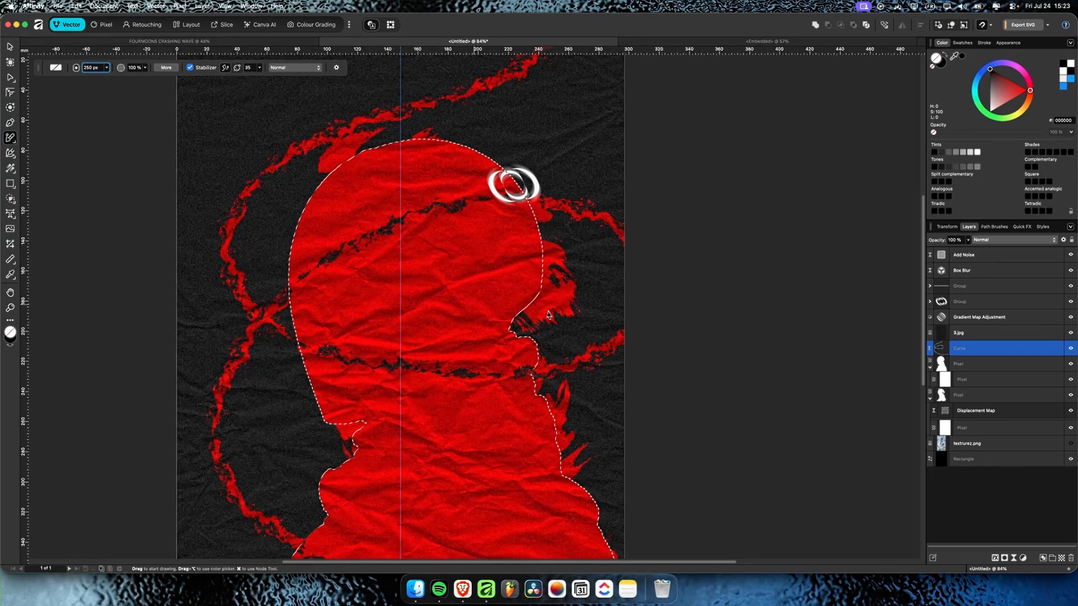
right_click(954, 348)
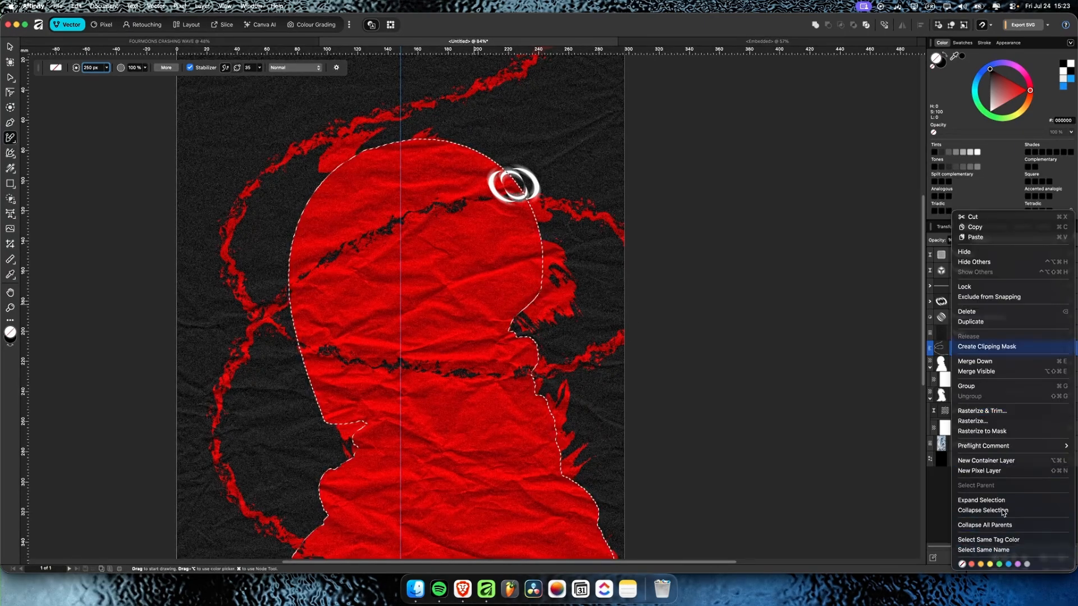
click(995, 423)
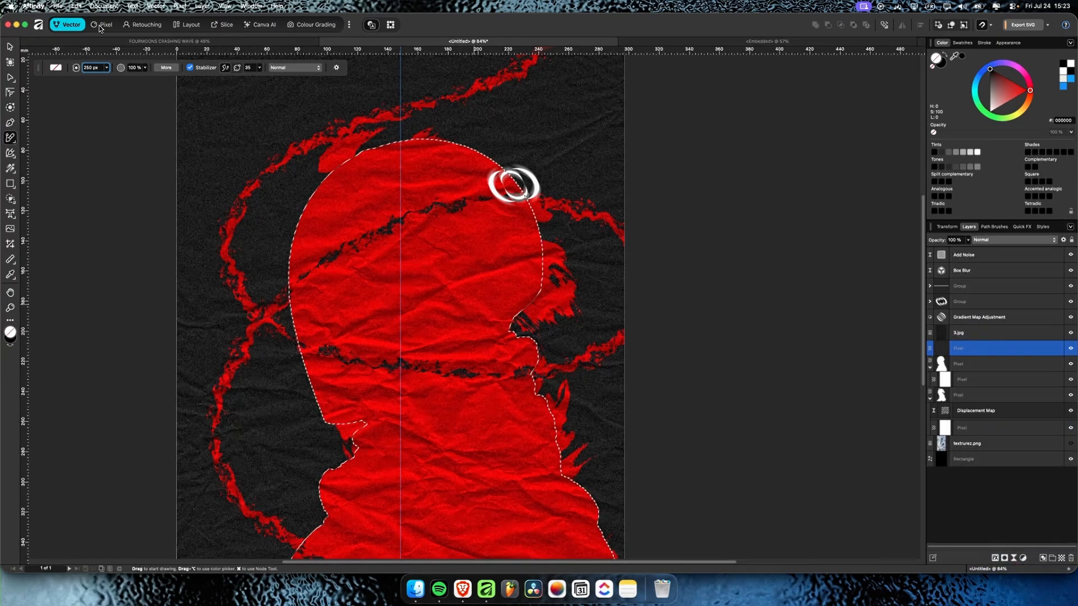
Erase the stroke's upper strand where it crosses the head, within the silhouette selection
key(super+2)
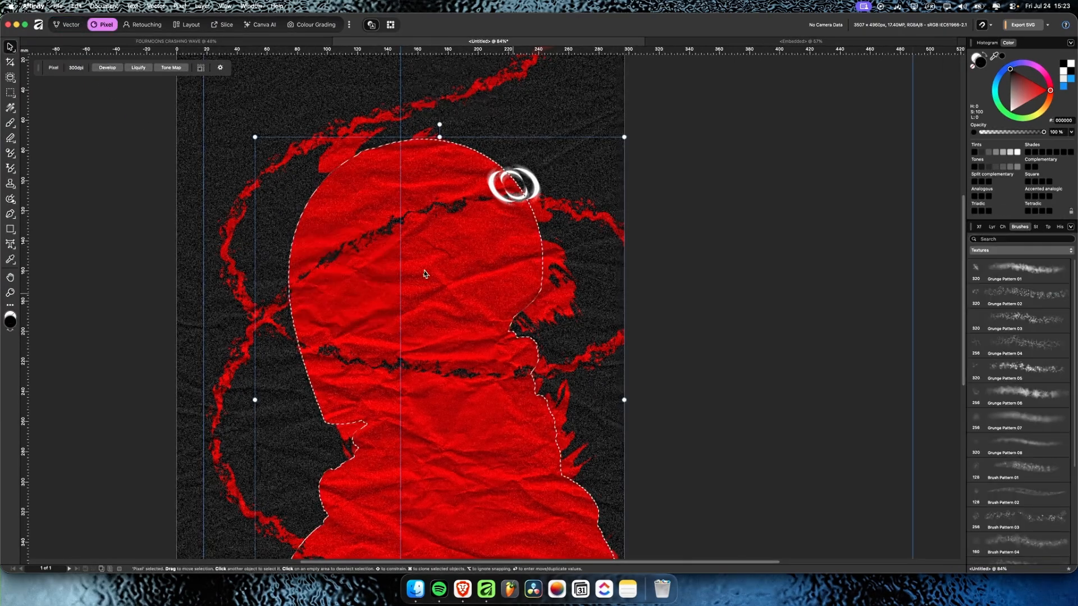
key(e)
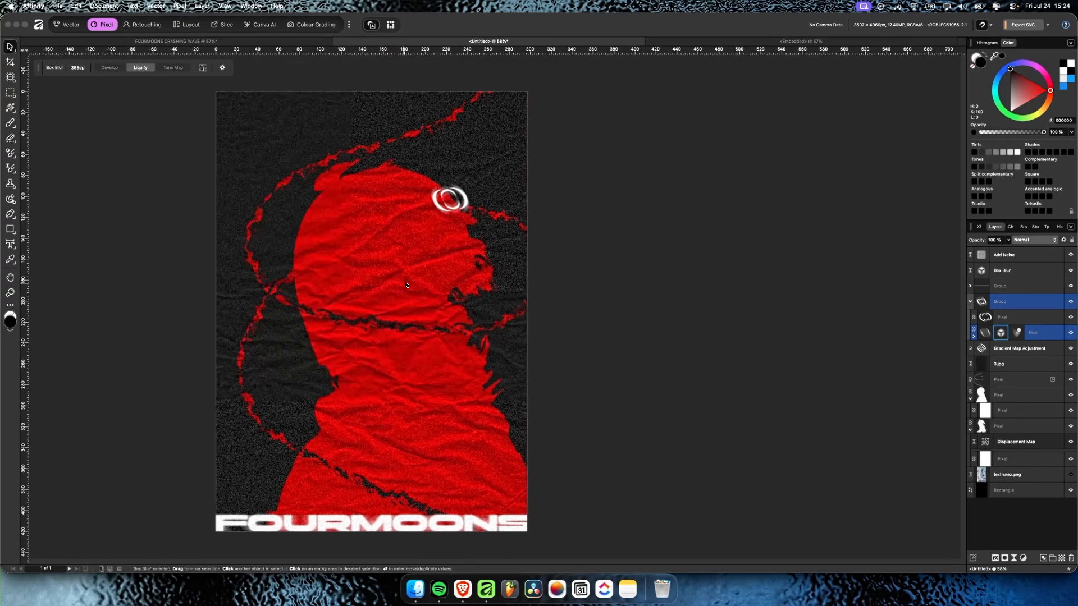
drag(354, 252, 413, 236)
scroll(435, 251, down, 1)
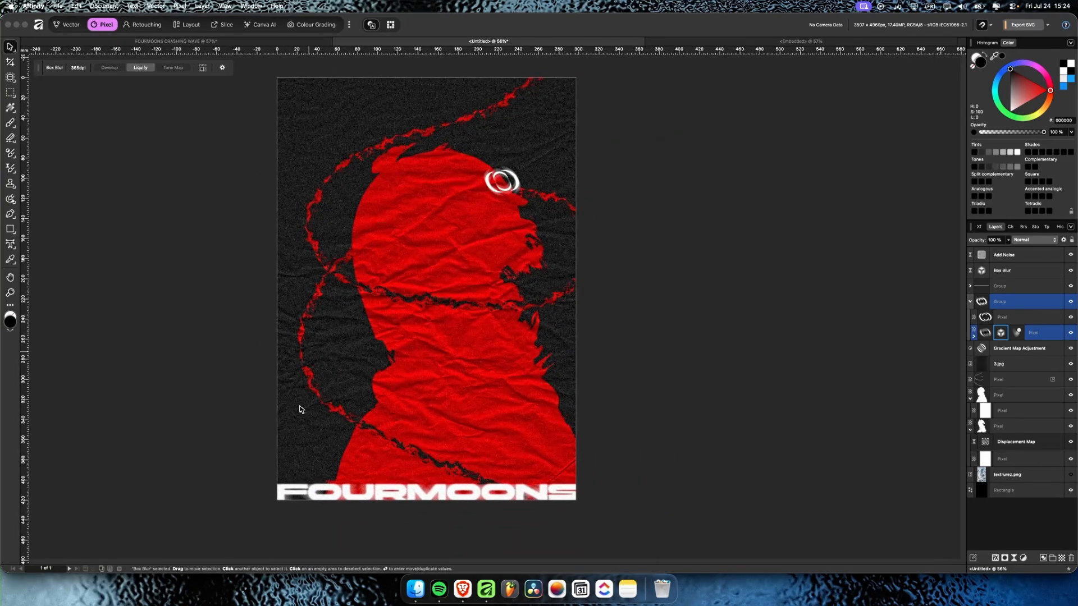
Switch to Finder to look through the FOURMOONS folder in Clothes Design, and return to the poster in Affinity
click(415, 589)
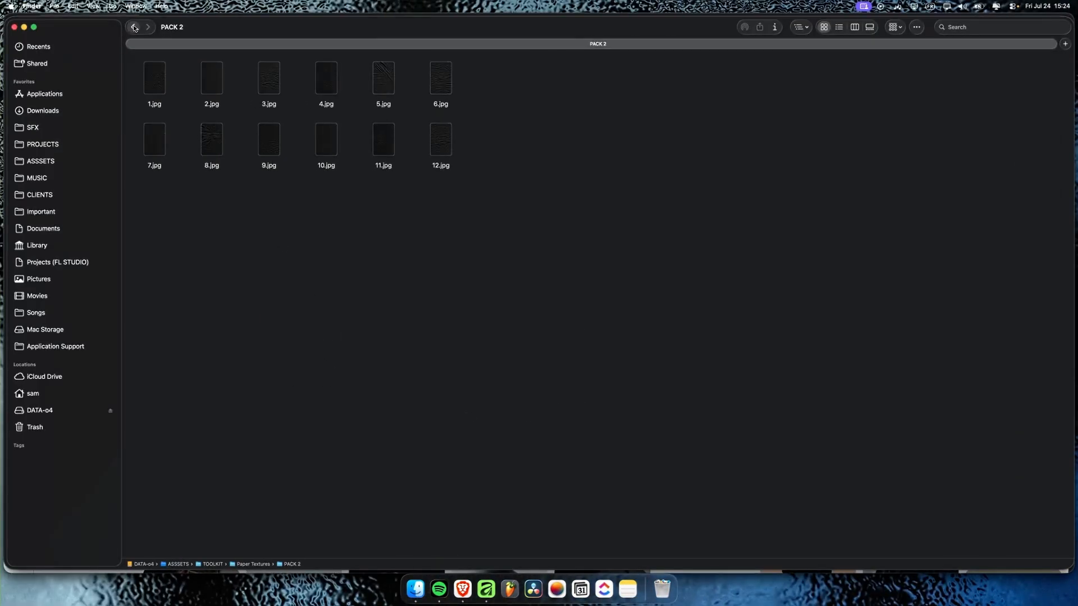
click(134, 28)
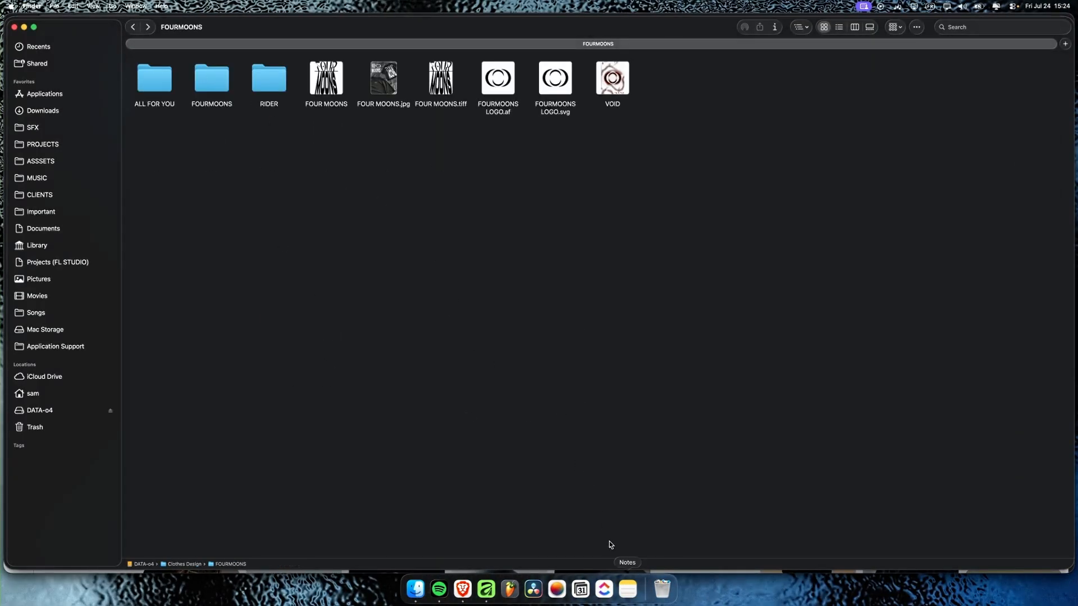
mouse_move(468, 596)
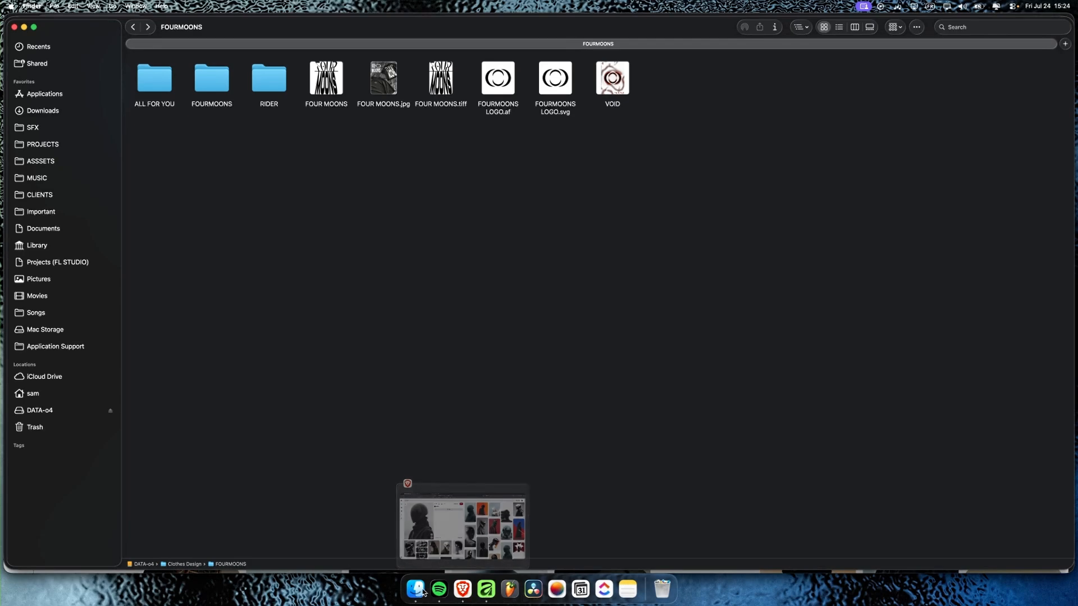
click(486, 591)
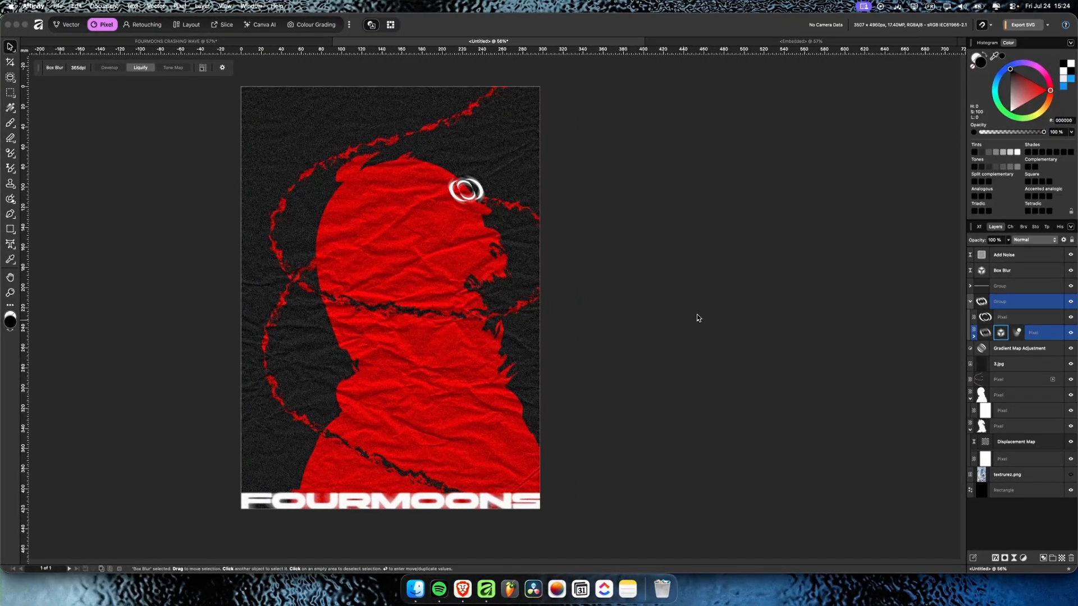